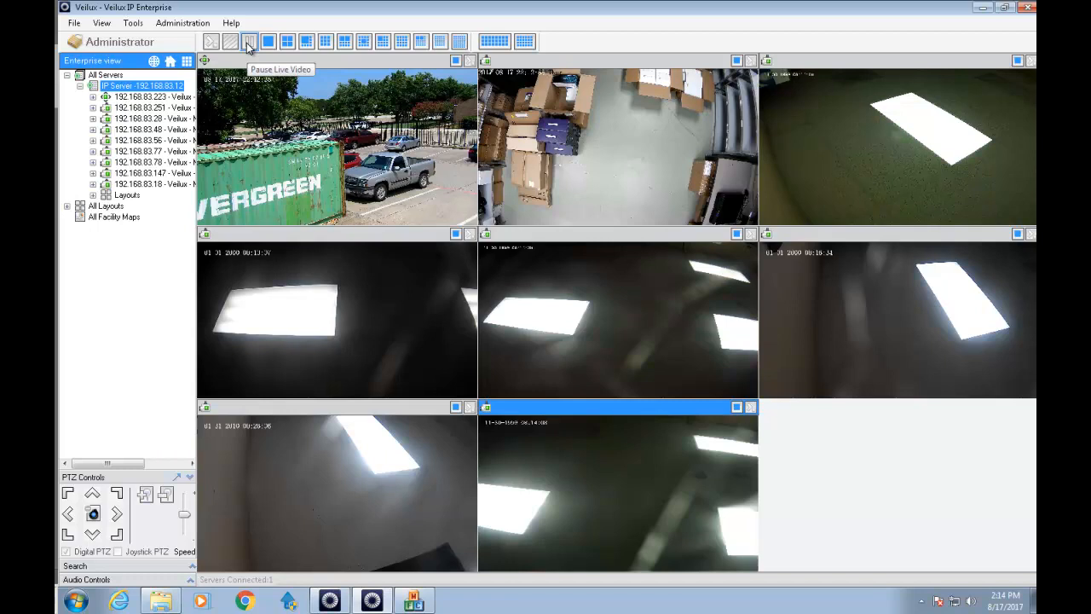
Minimize the older Veilux client, the Device Search Tool and Explorer to reveal the eight-camera live view.
left_click(985, 8)
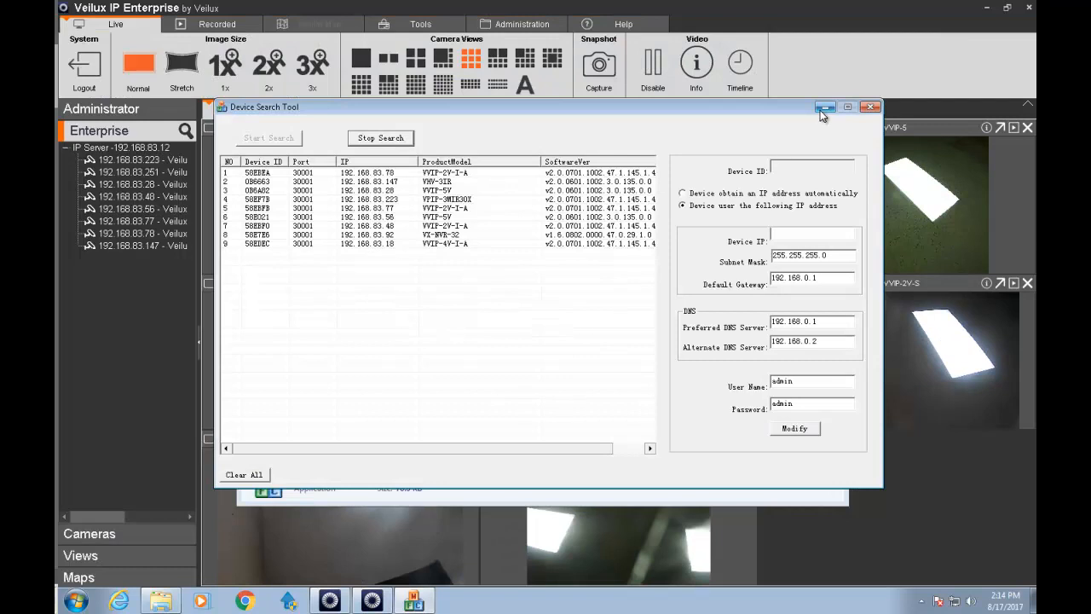
left_click(822, 110)
left_click(785, 109)
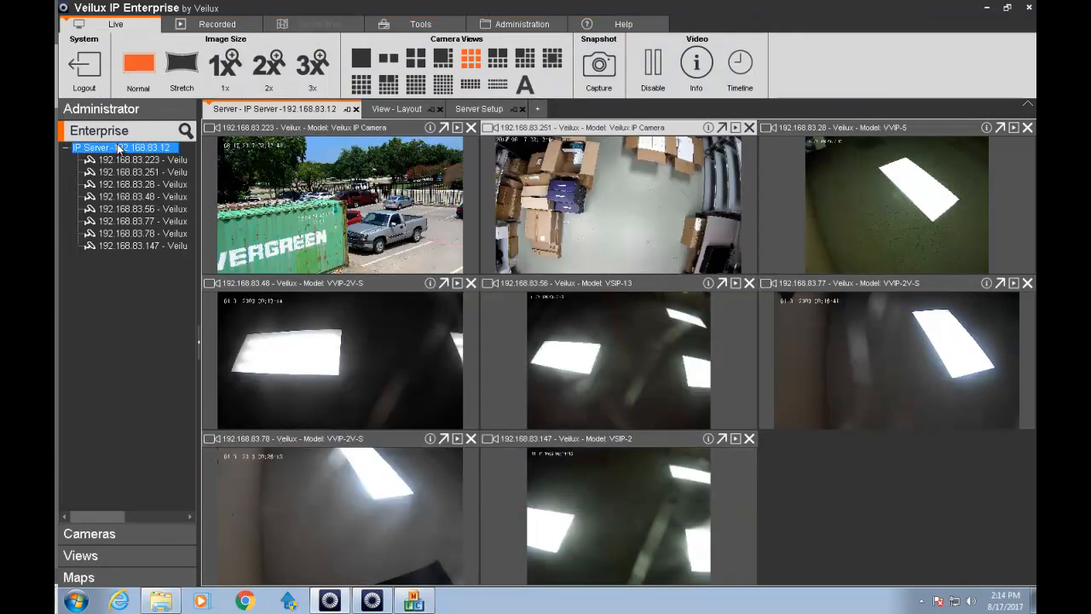
Restart the IP Server's service, then exit Veilux IP Enterprise and confirm the prompt.
right_click(118, 147)
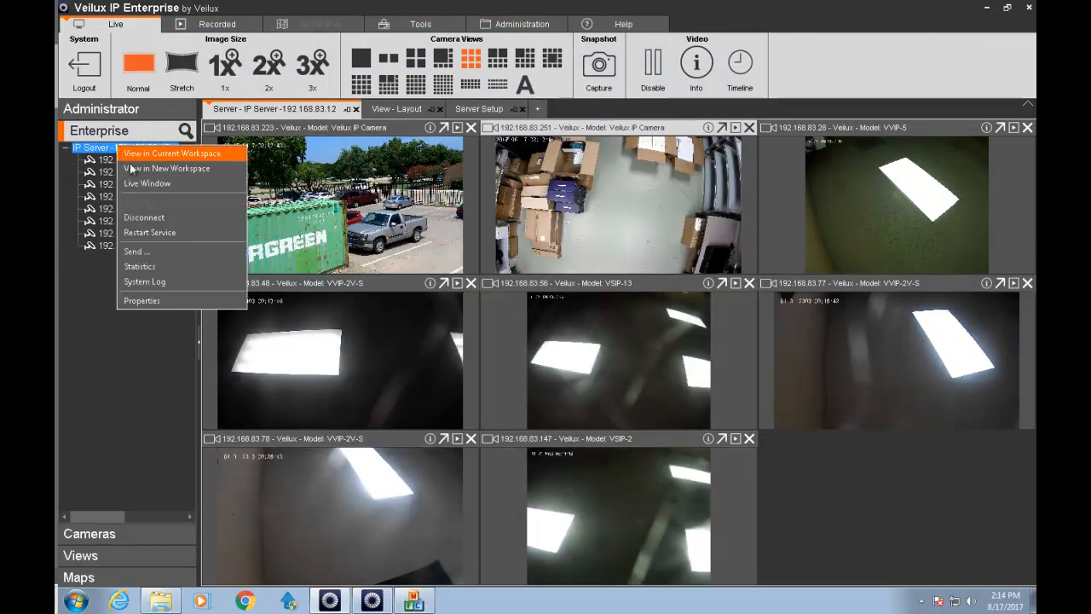
left_click(147, 231)
left_click(552, 332)
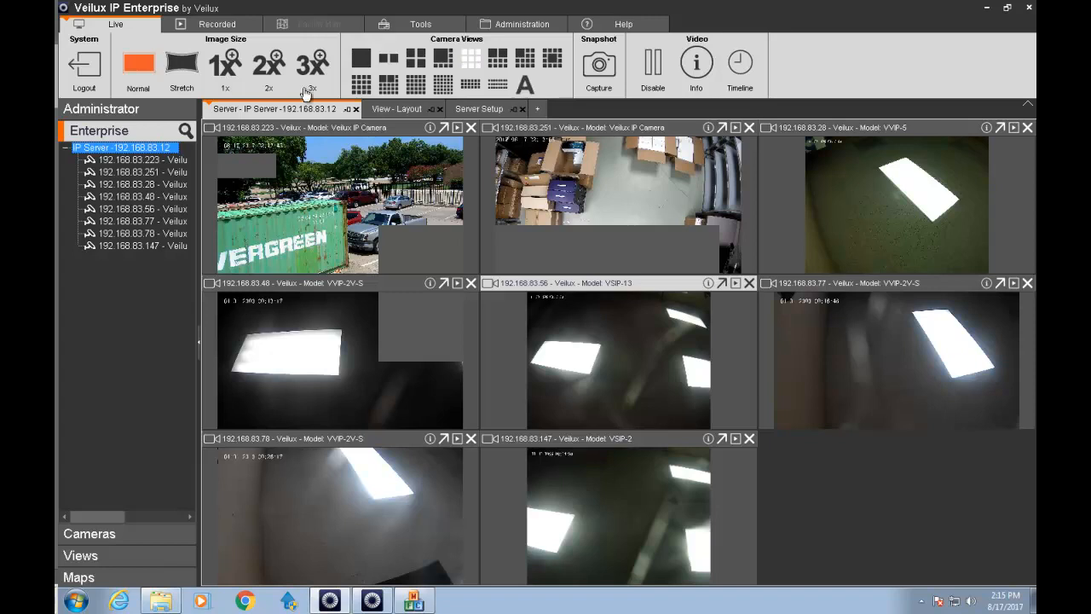
left_click(1028, 8)
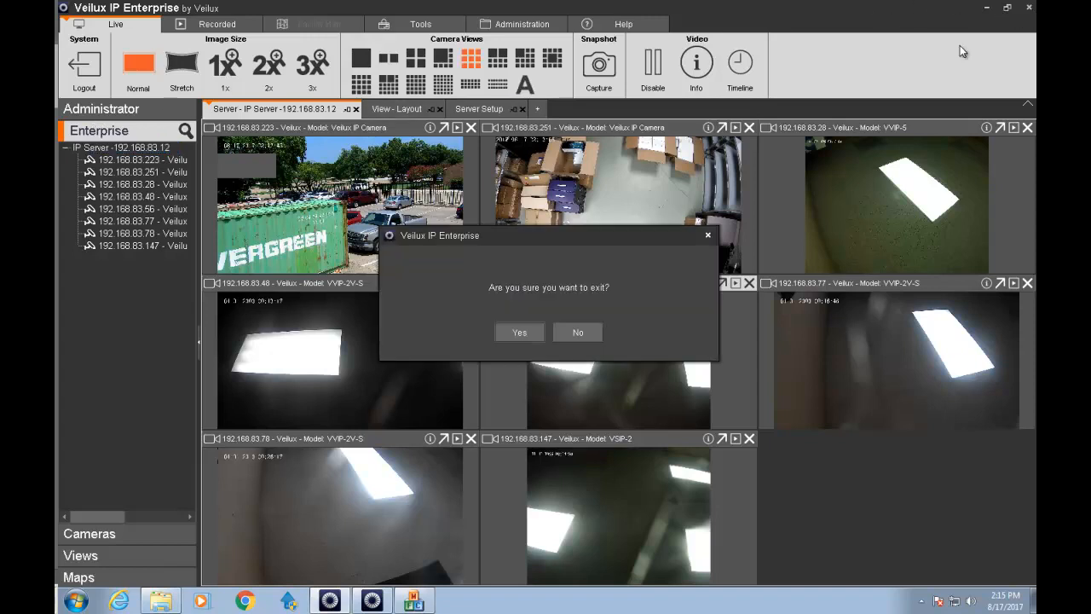
left_click(514, 331)
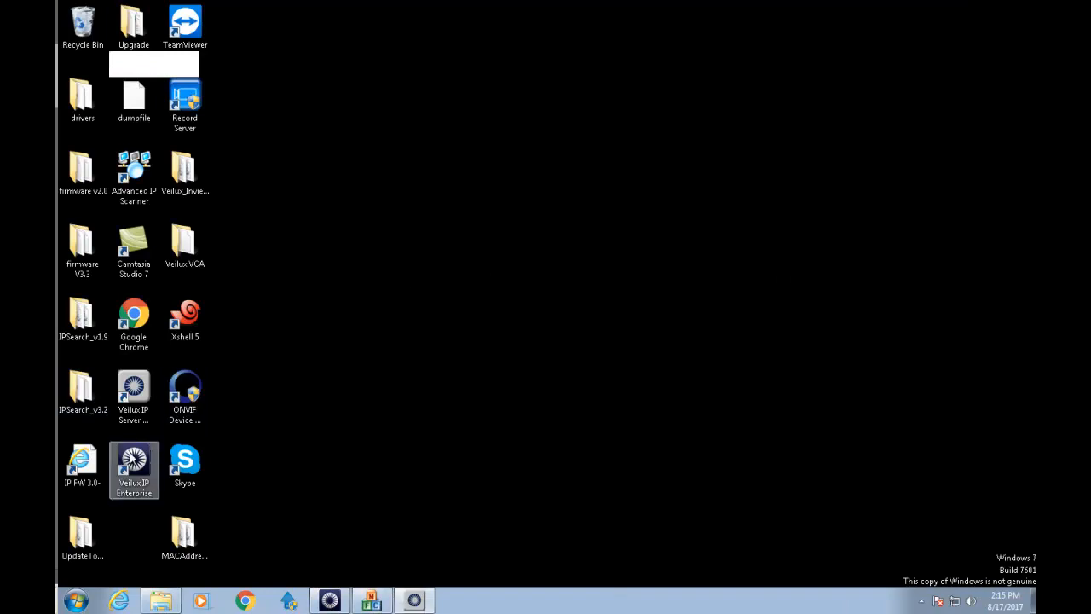
Relaunch Veilux IP Enterprise with admin rights, log in, and switch to the 9-camera view.
double_click(133, 465)
left_click(605, 330)
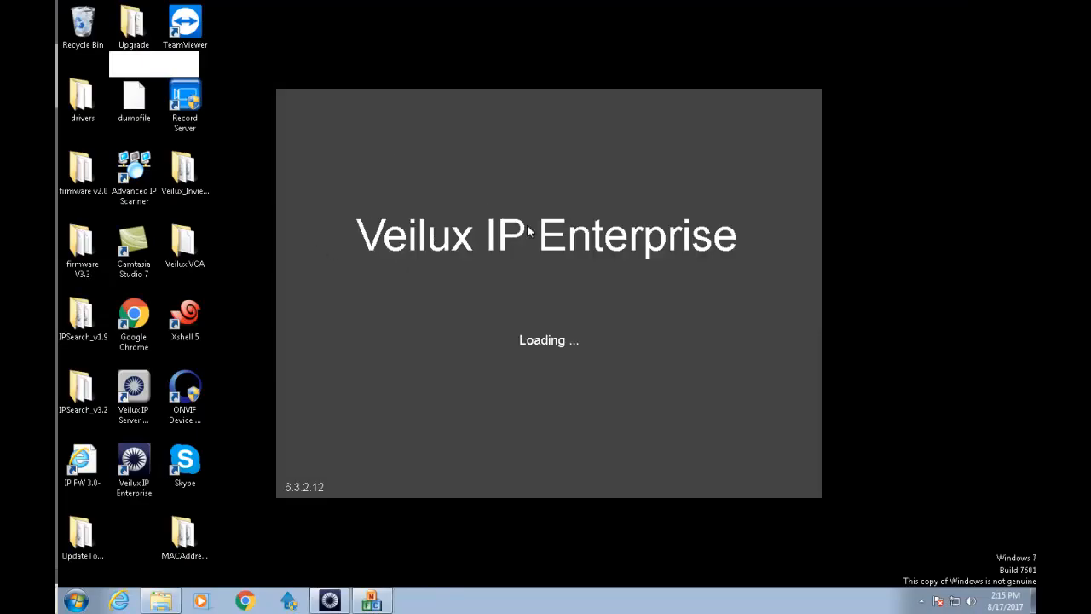
left_click(678, 254)
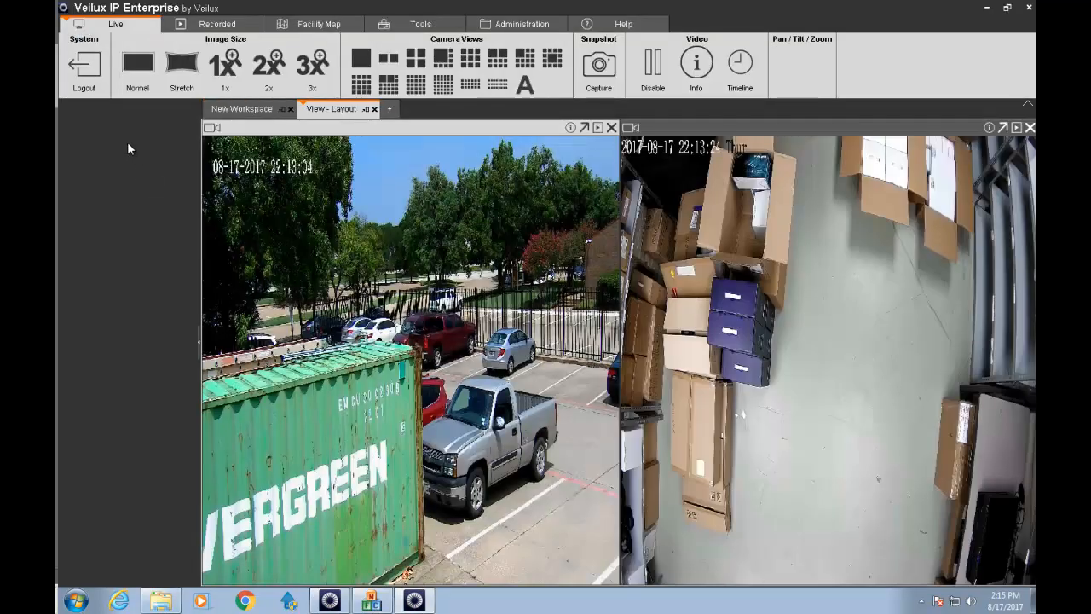
left_click(474, 67)
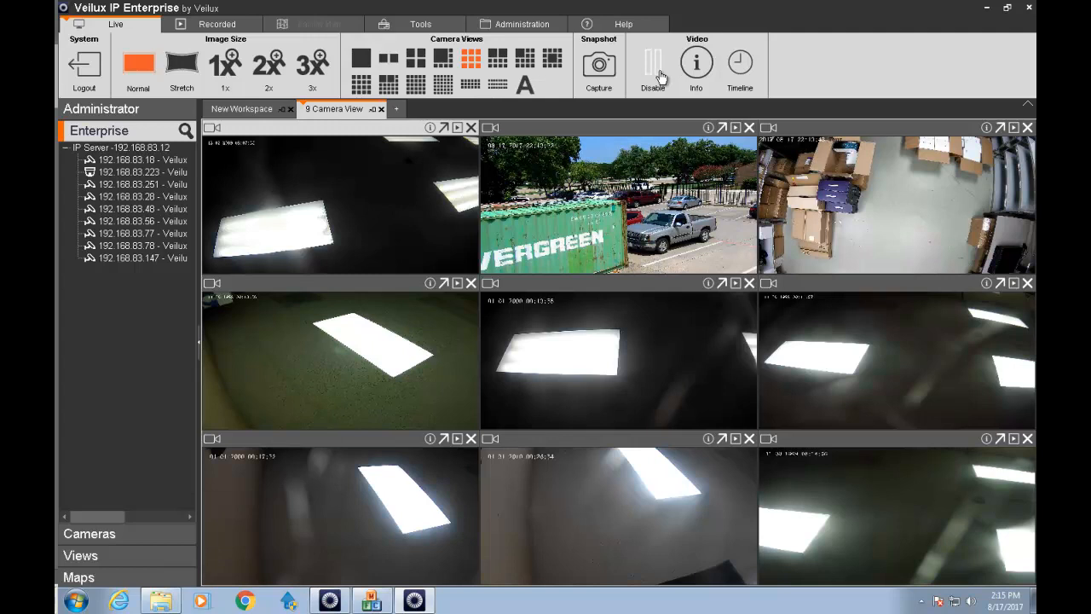
Close the Video Monitor Station window from the taskbar and confirm.
right_click(346, 596)
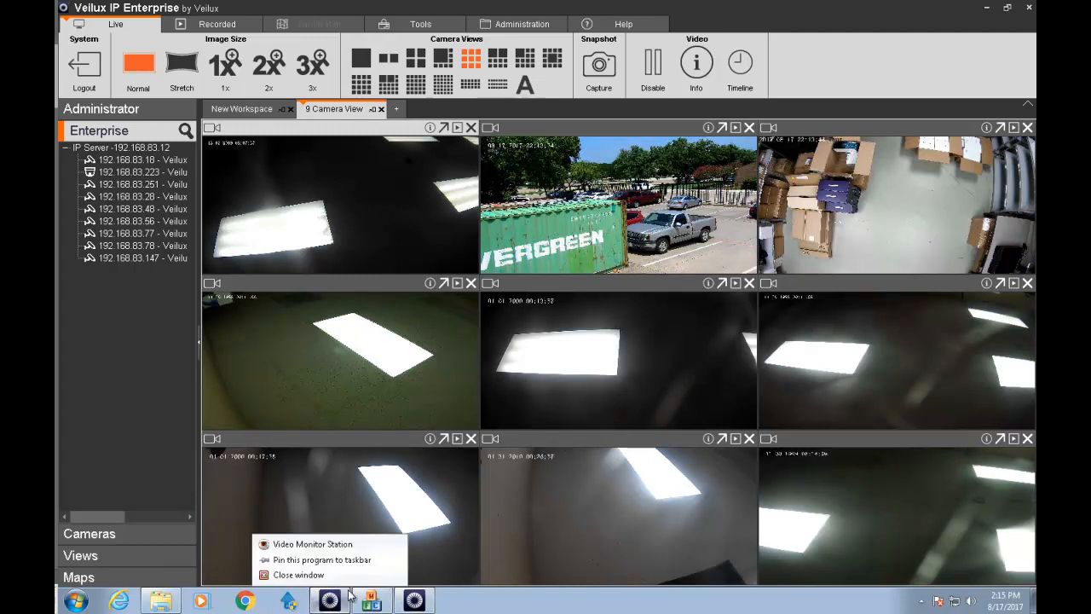
left_click(297, 574)
left_click(567, 342)
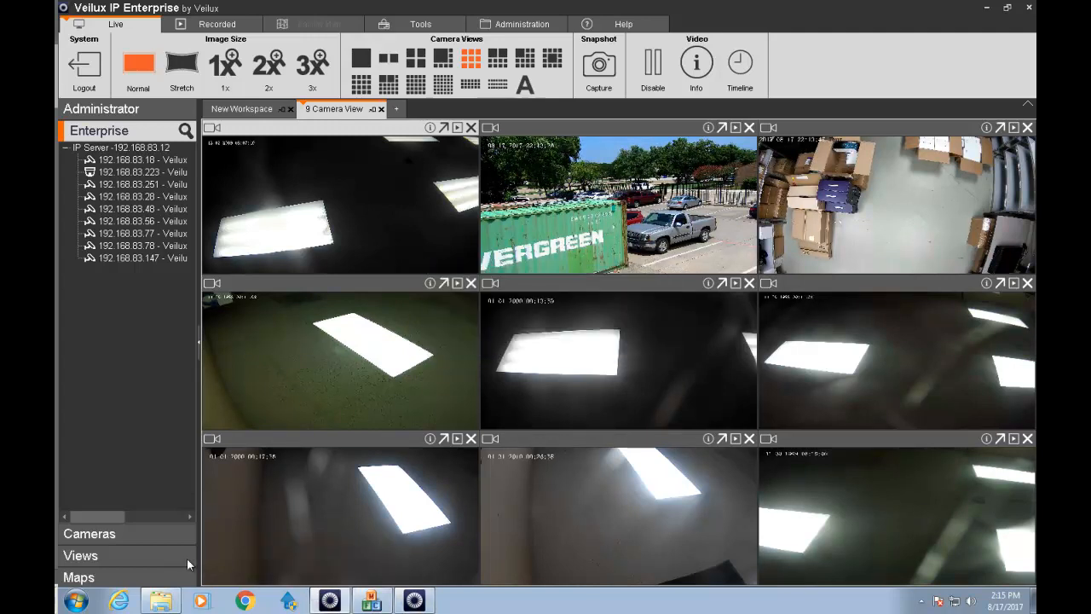
In Explorer, browse to C:\Program Files\Veilux IP Enterprise\Monitor Station and select MonitorStation.
left_click(161, 601)
left_click(283, 336)
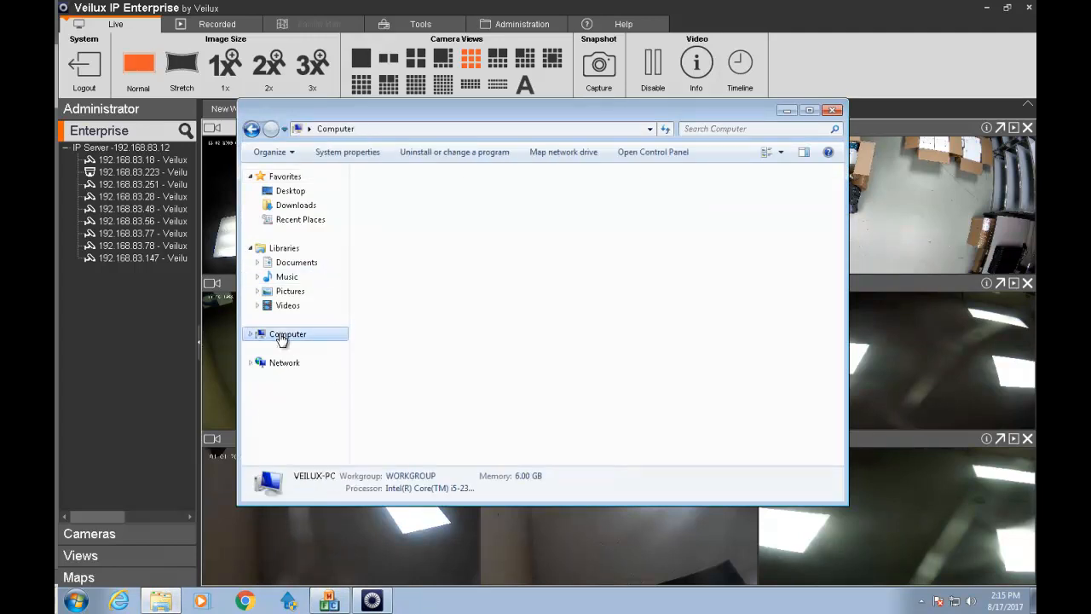
double_click(413, 205)
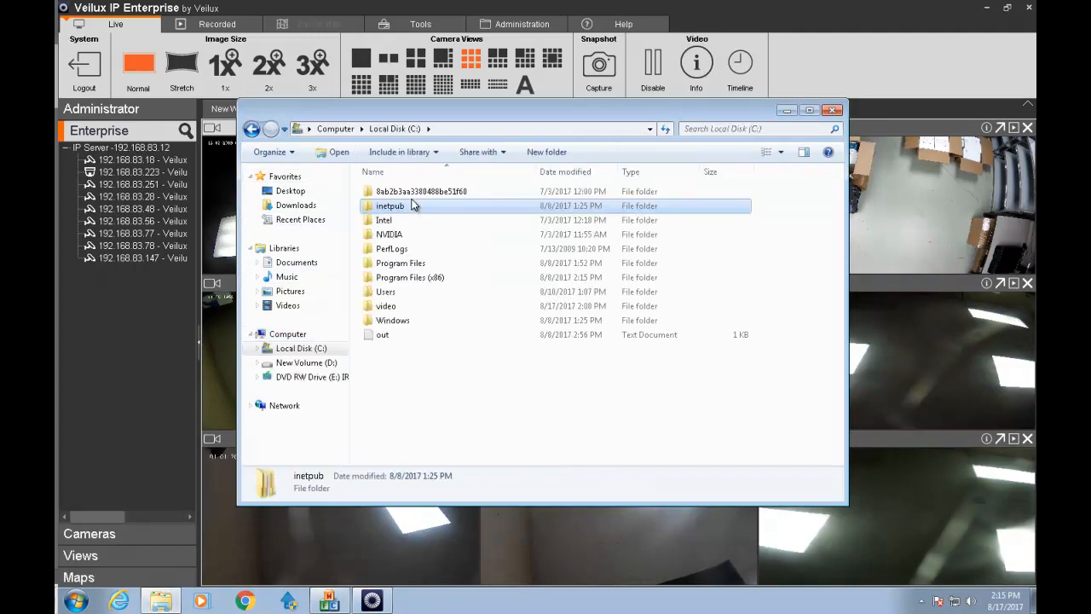
double_click(404, 264)
left_click(404, 263)
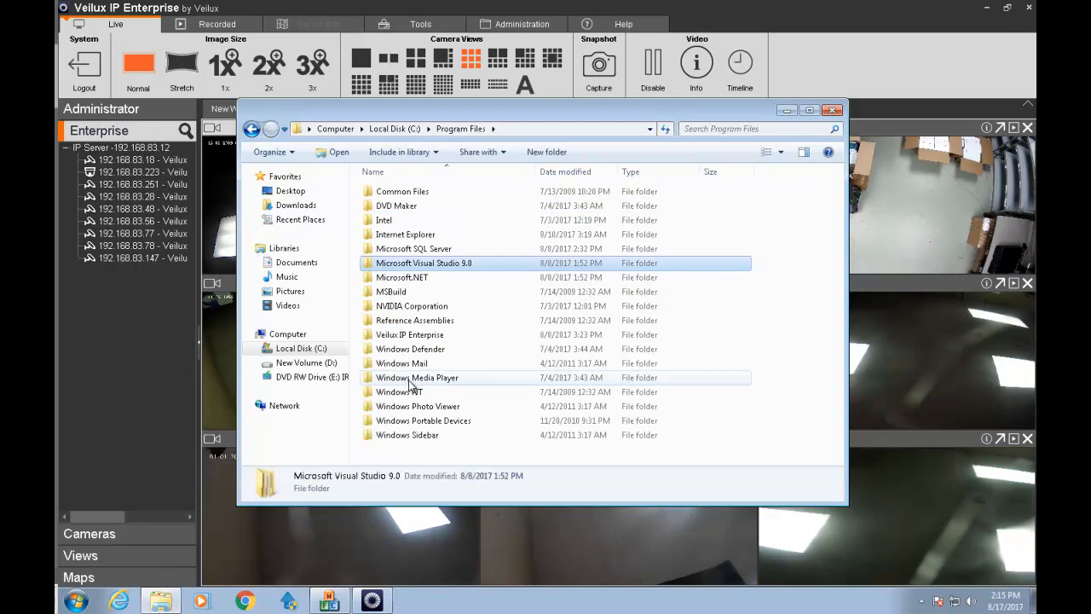
double_click(405, 336)
left_click(406, 336)
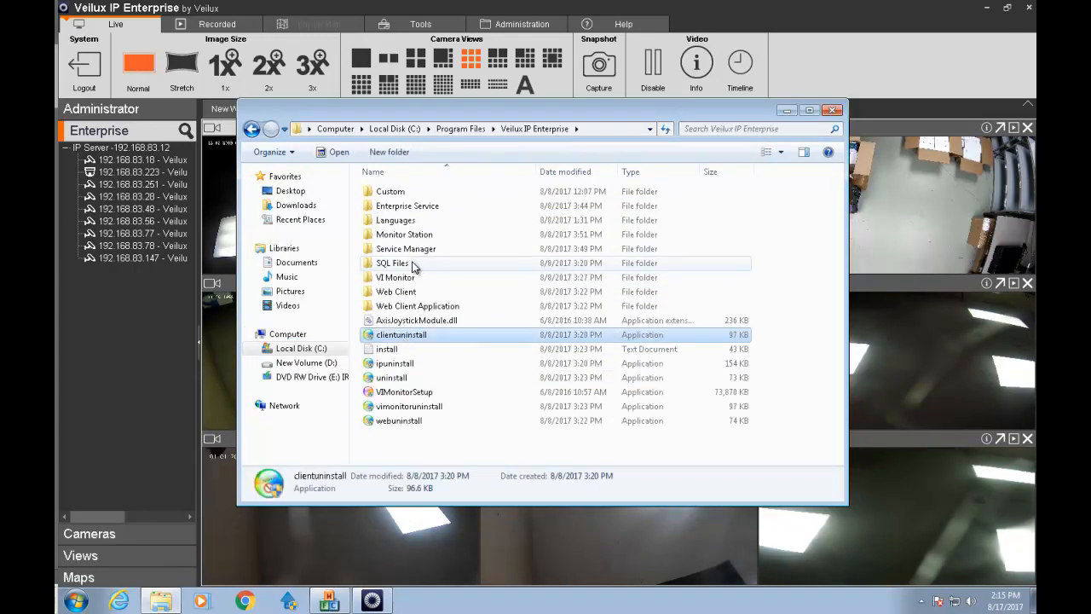
double_click(409, 236)
left_click(410, 236)
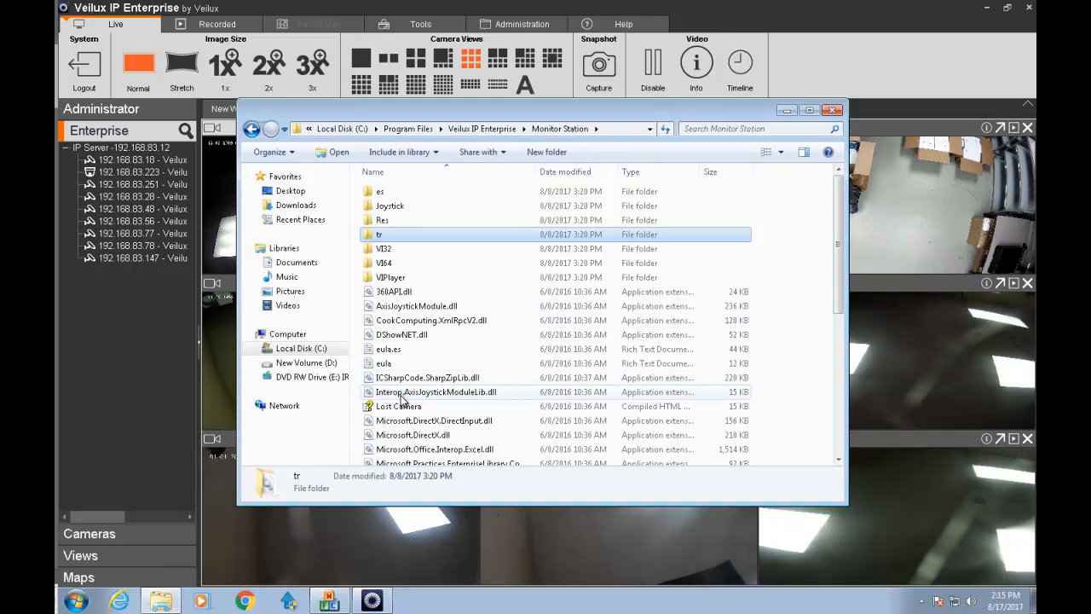
scroll(401, 396, "down", 3)
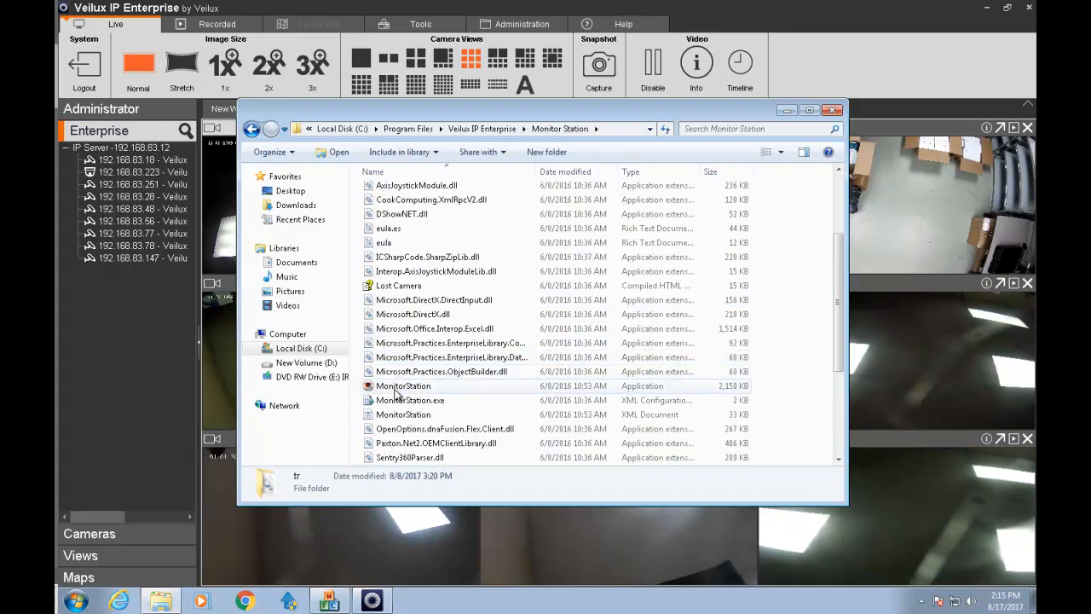
left_click(389, 389)
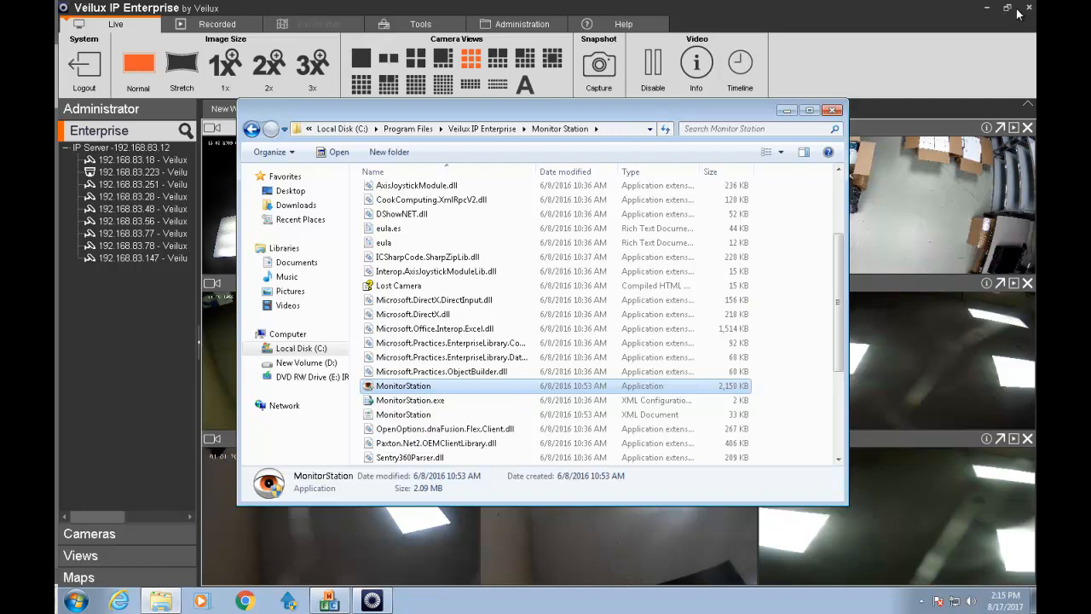
Disable the Veilux live video feeds and minimize the Veilux window.
left_click(653, 68)
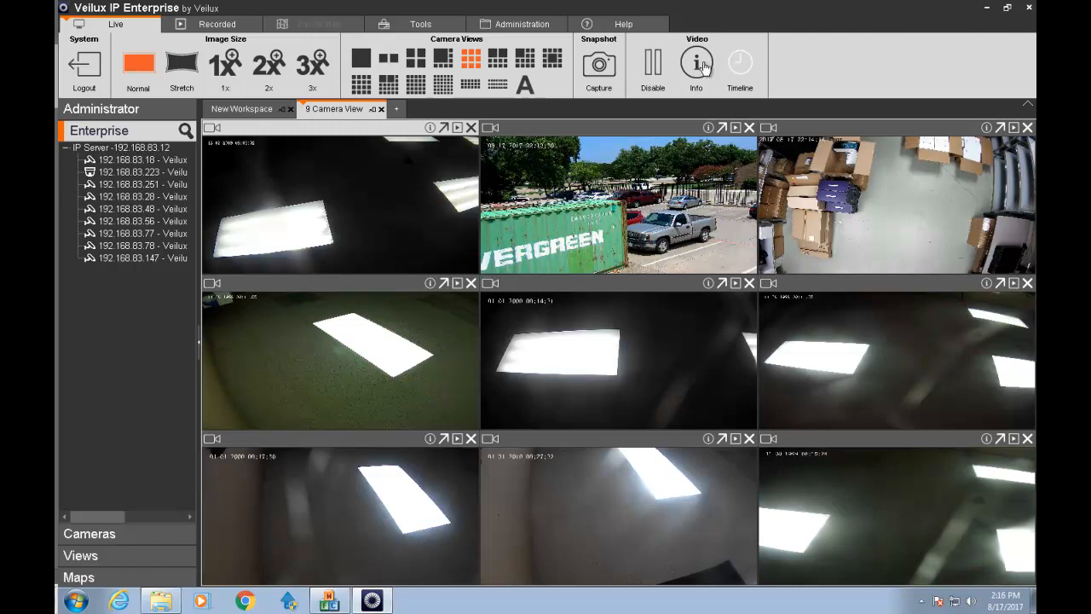
left_click(653, 65)
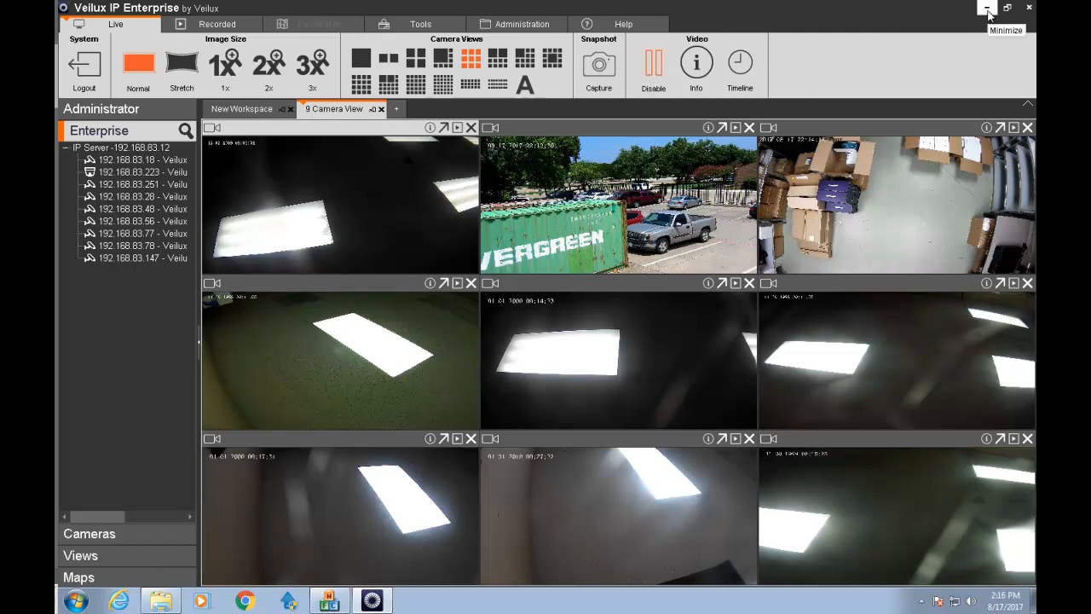
left_click(987, 10)
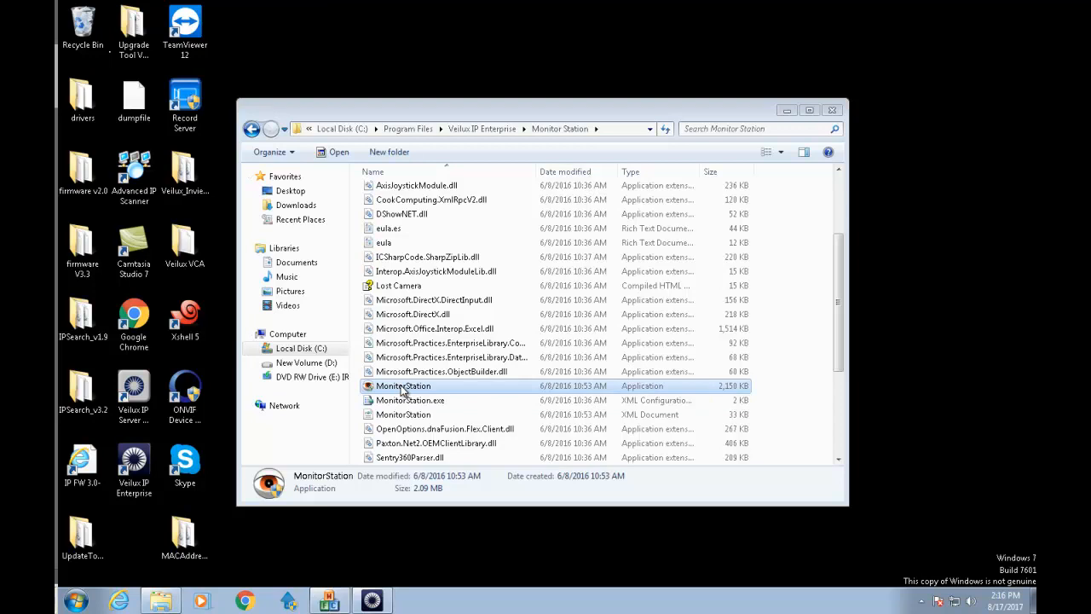
Launch MonitorStation with admin permission and log in to the monitor station.
double_click(403, 387)
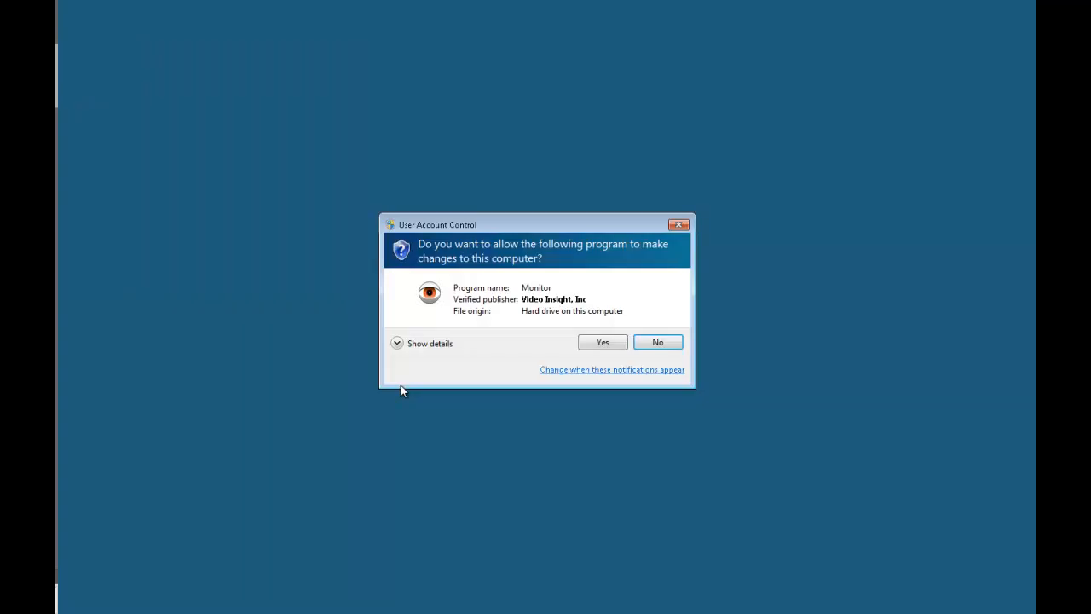
left_click(603, 342)
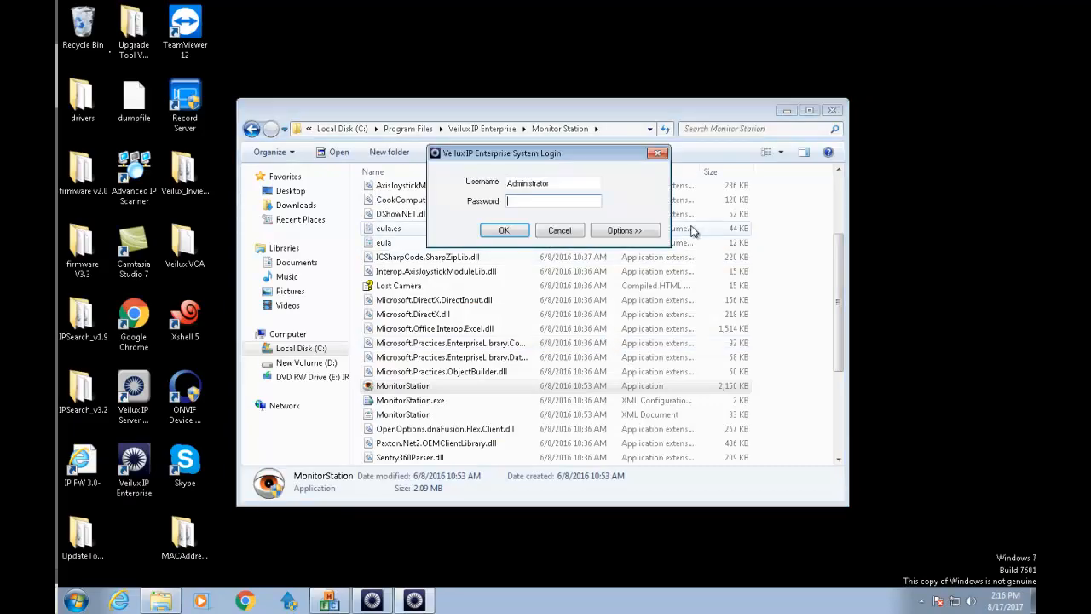
left_click(529, 237)
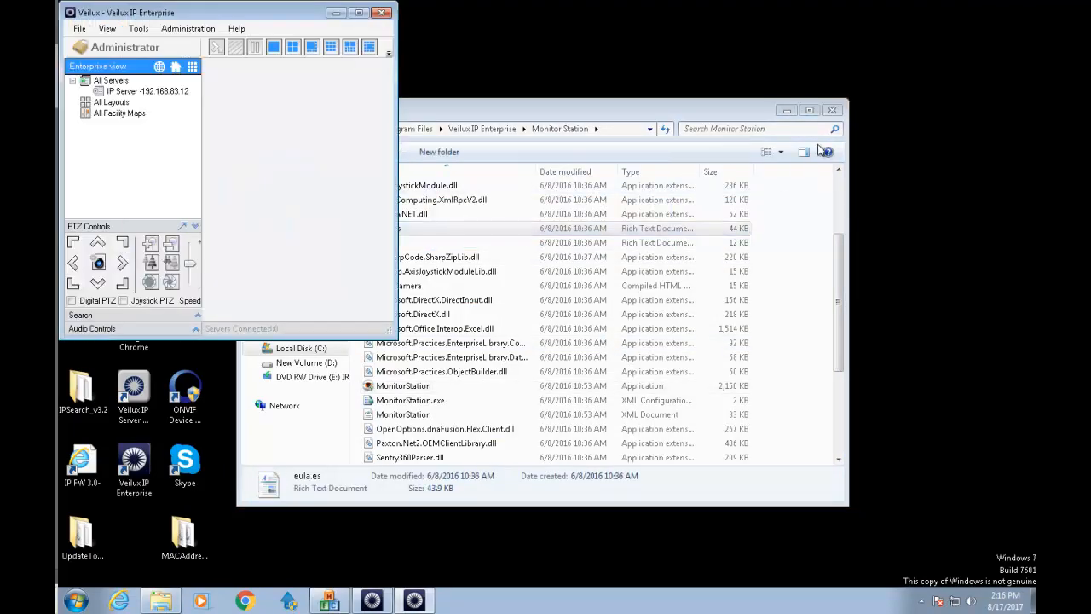
Close Explorer, maximize the monitor window, and switch from the 16-camera layout to the 3x3 grid.
left_click(833, 110)
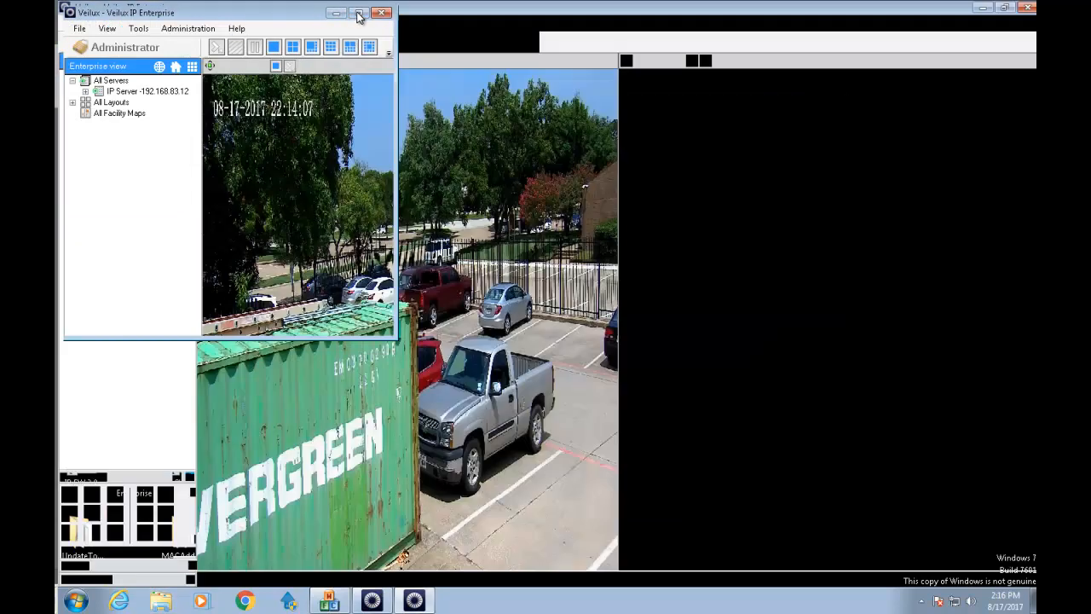
left_click(359, 11)
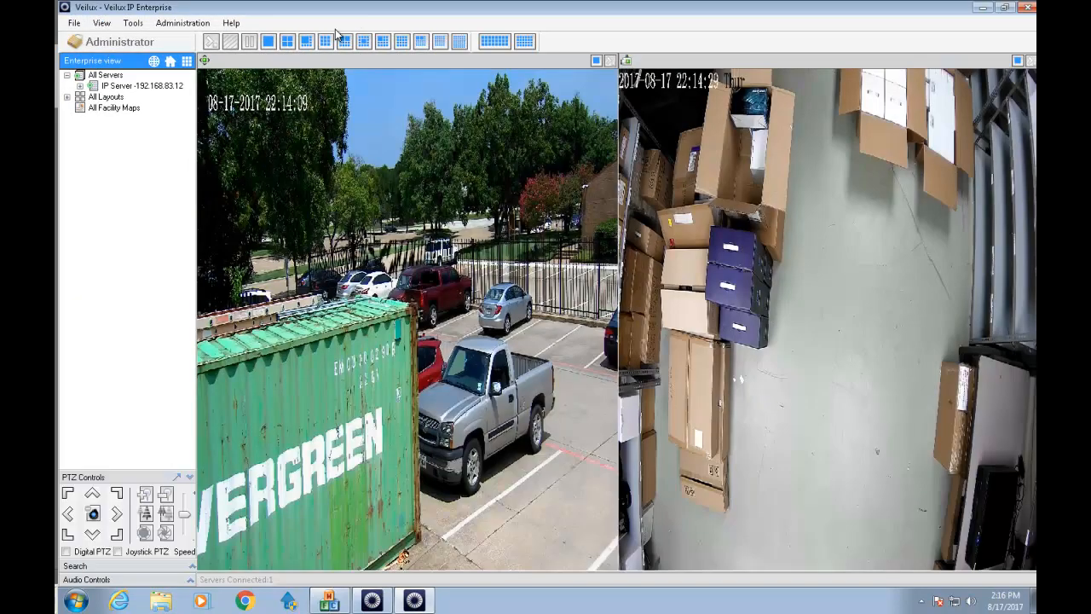
left_click(402, 42)
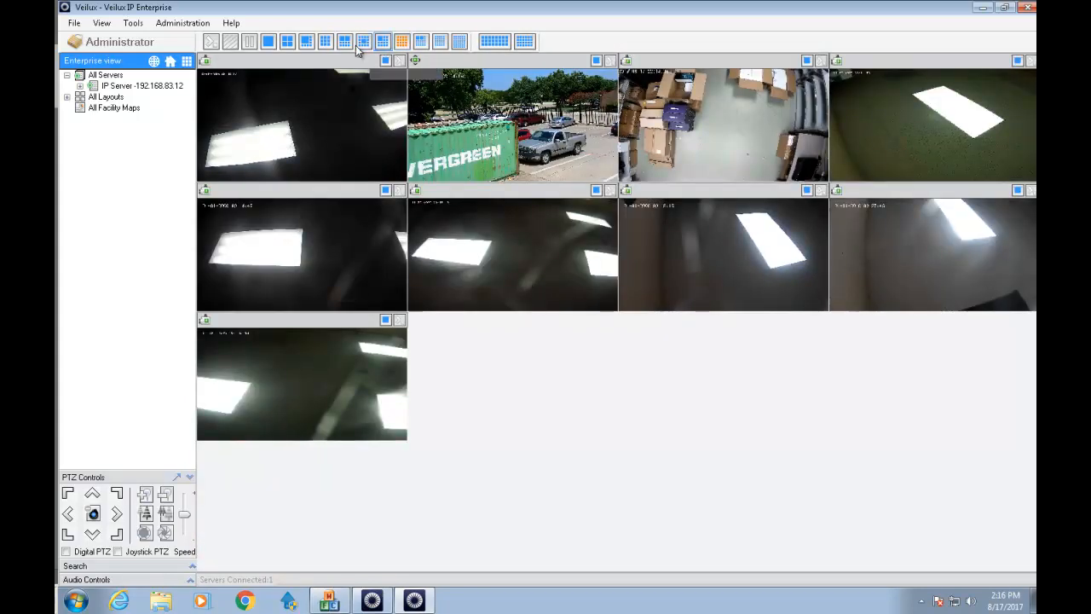
left_click(329, 46)
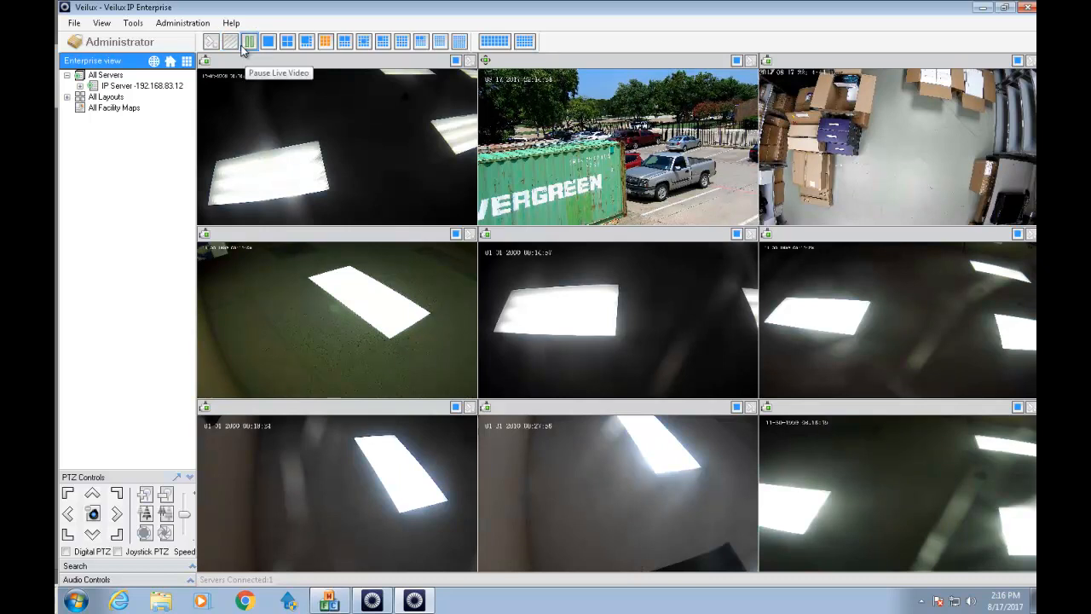
Open Administration > Setup and Configuration and bring the Server Configuration window for 192.168.83.12 forward.
left_click(195, 25)
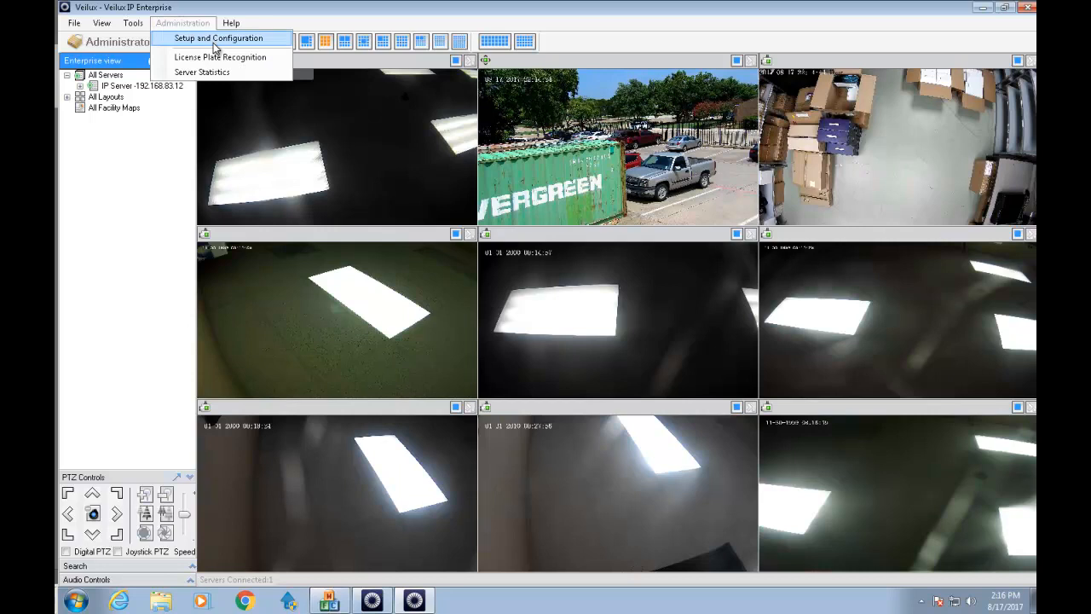
left_click(213, 41)
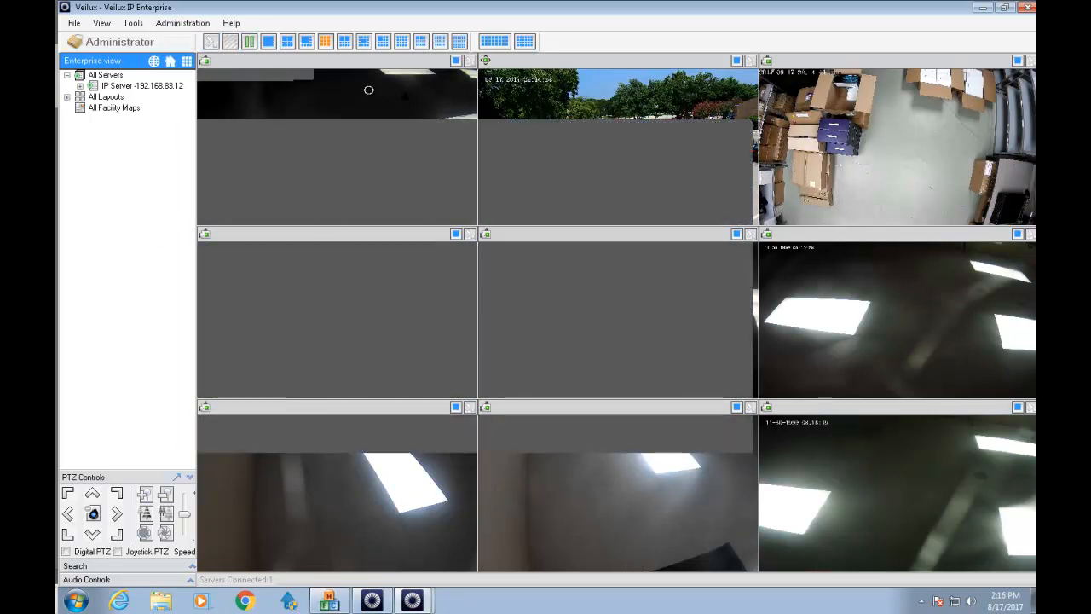
left_click(174, 25)
left_click(173, 24)
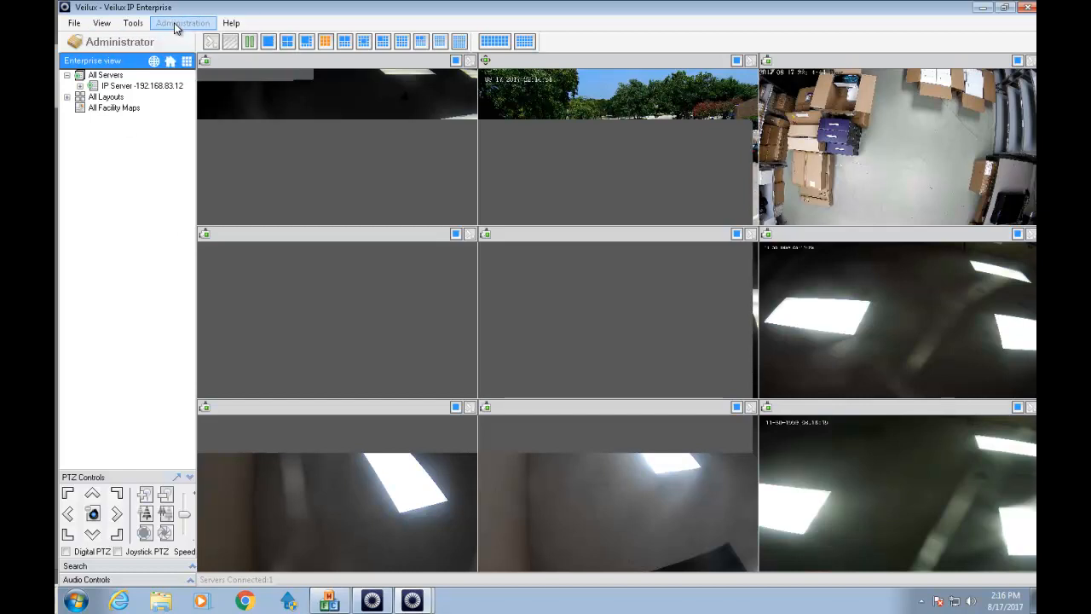
left_click(174, 26)
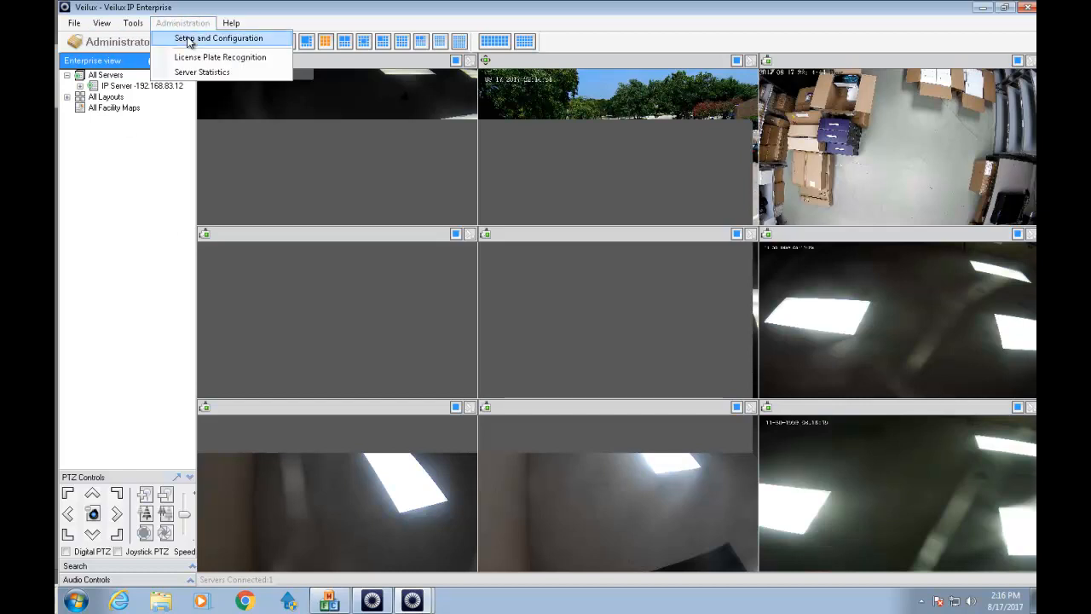
left_click(189, 39)
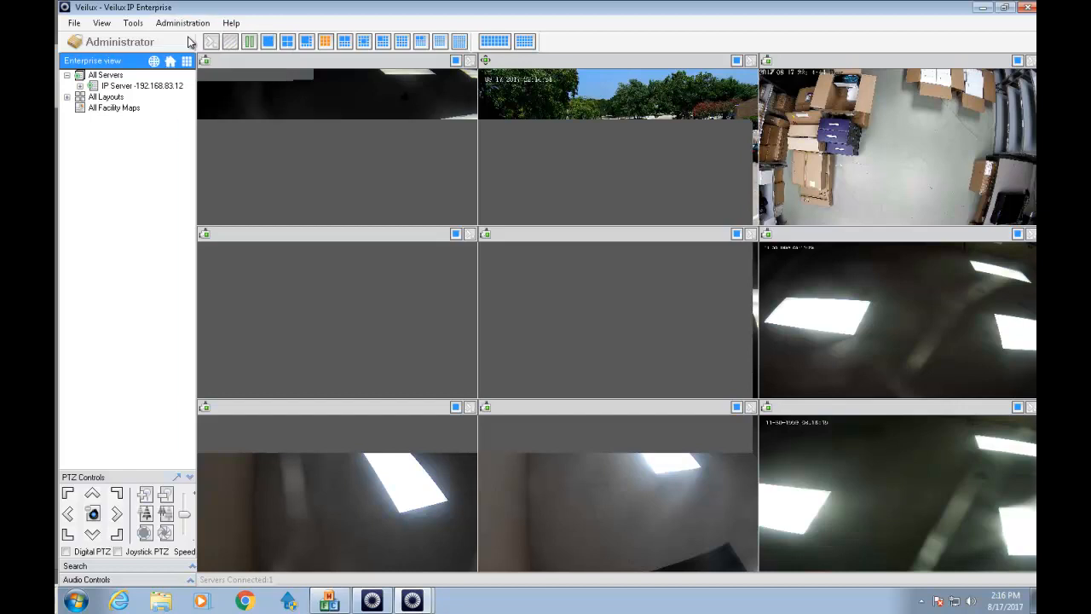
left_click(372, 601)
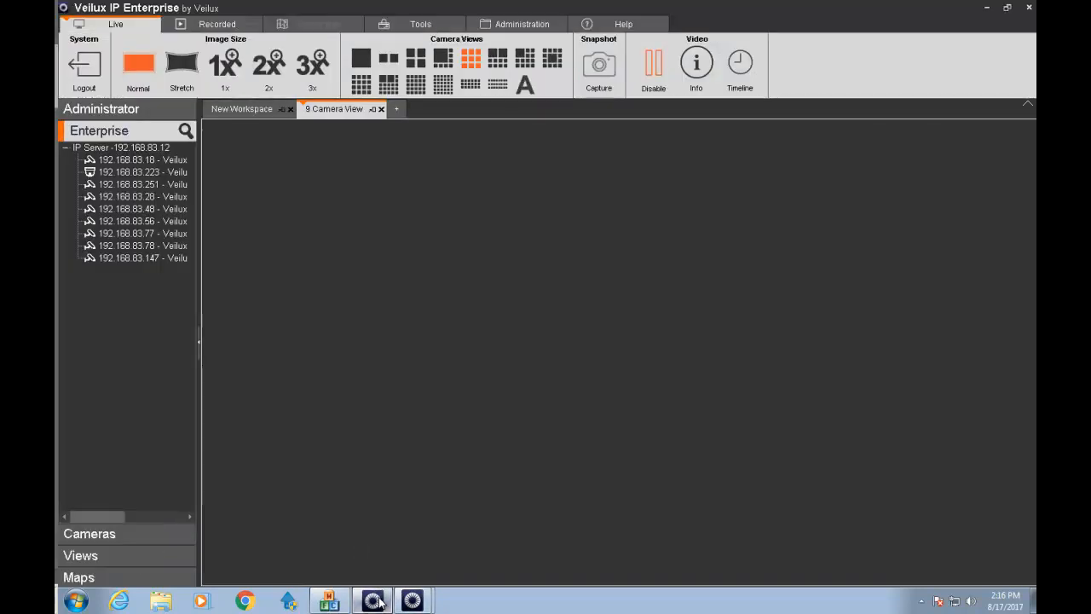
left_click(412, 601)
left_click(412, 601)
left_click(409, 572)
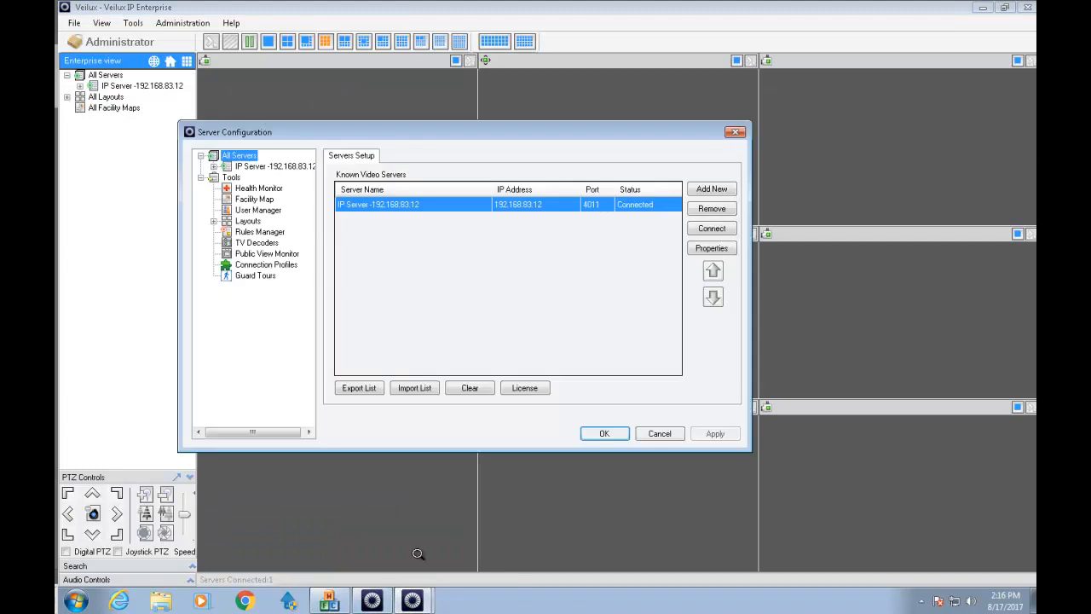
Expand IP Server, select camera 192.168.83.18, and open its web page in the browser.
left_click(214, 167)
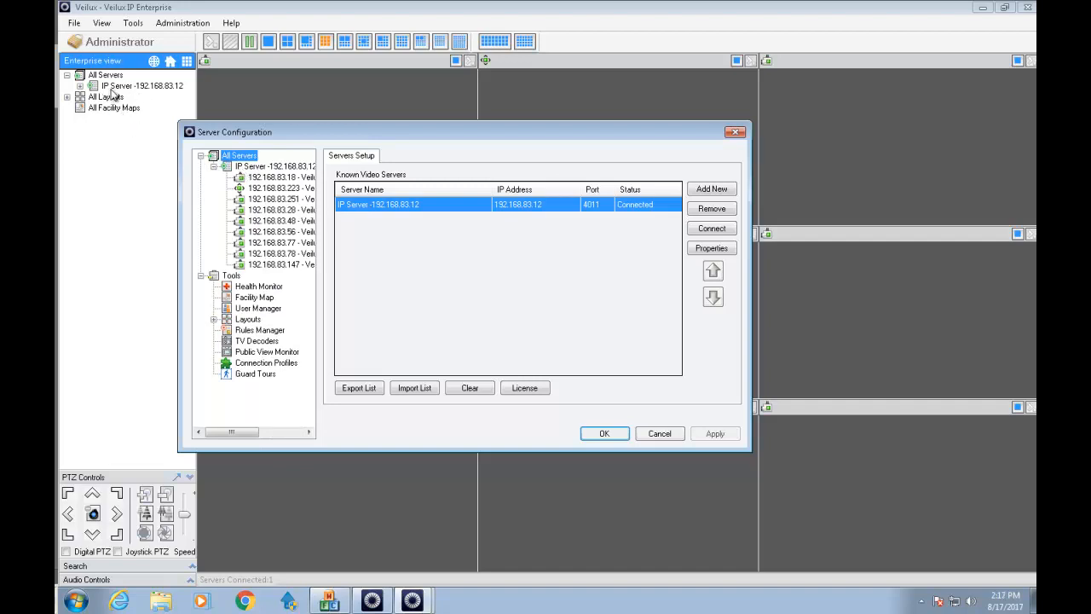
left_click(265, 177)
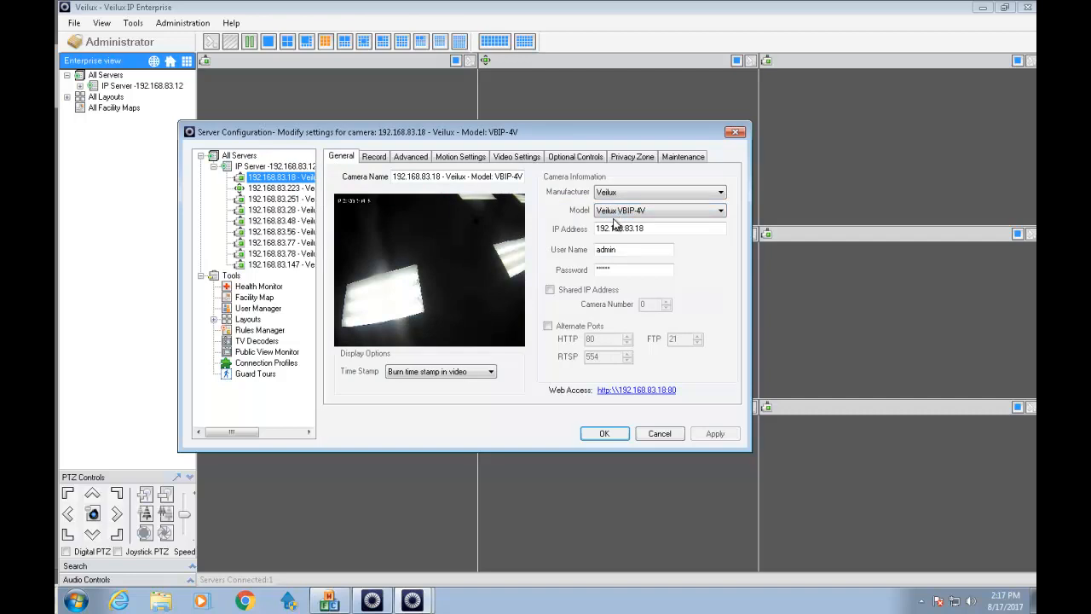
left_click(616, 391)
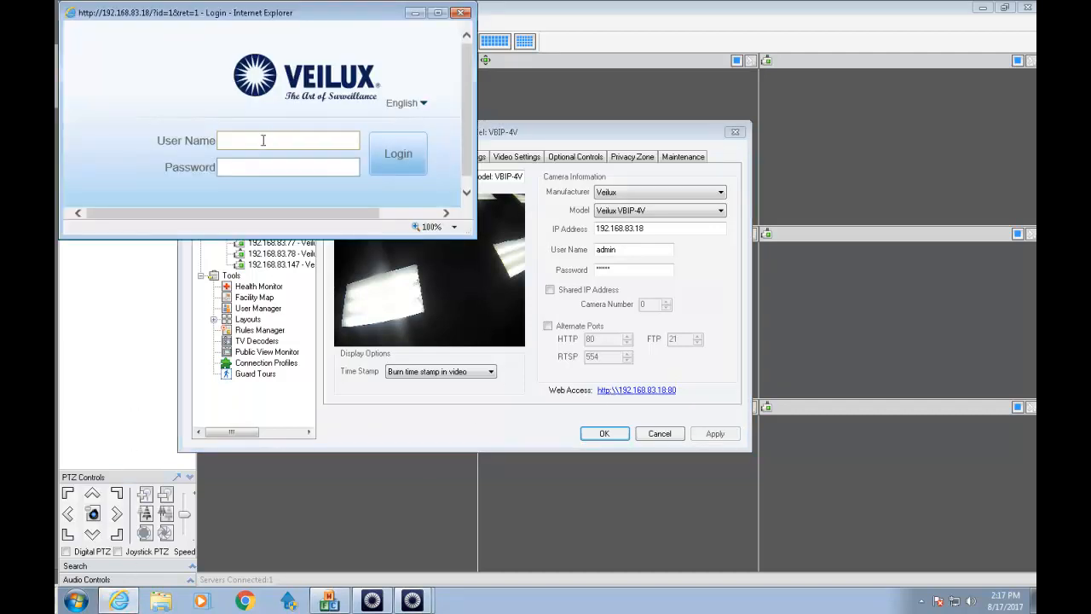
Log in to camera 192.168.83.18's web page as admin and maximize the browser window.
type("admin")
key("Tab")
key("Return")
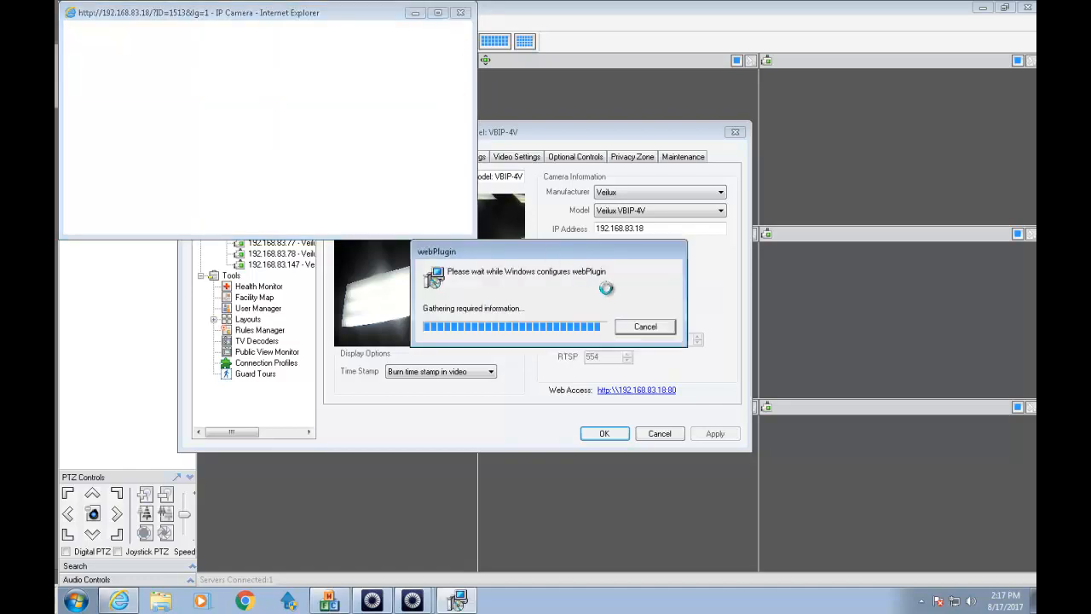
left_click(439, 13)
Under Configuration > Stream > Base Stream, set the frame rate to 19 fps and apply.
left_click(582, 73)
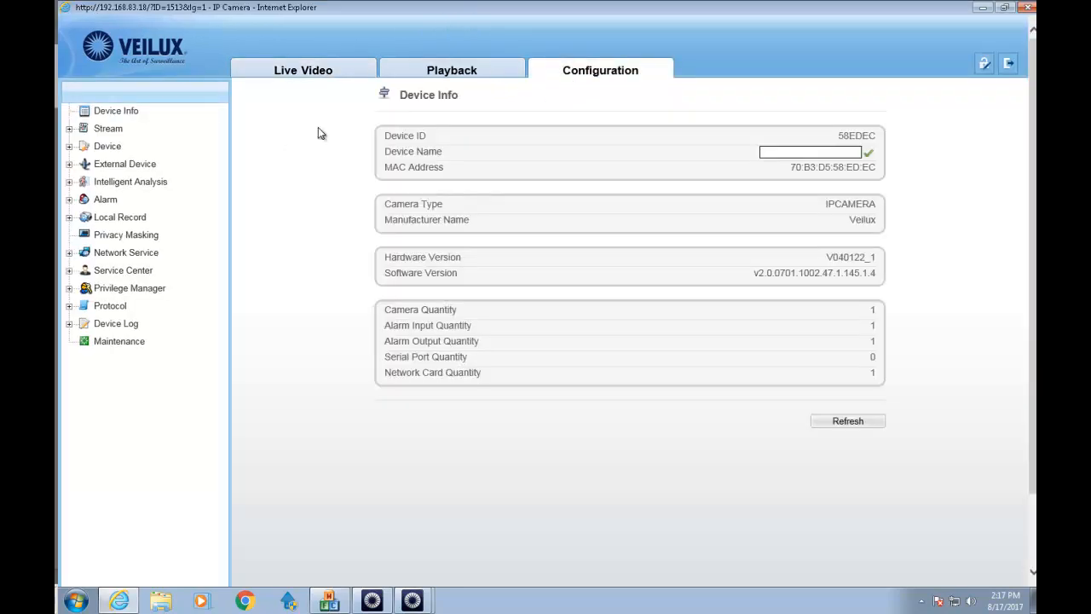
left_click(108, 129)
left_click(136, 146)
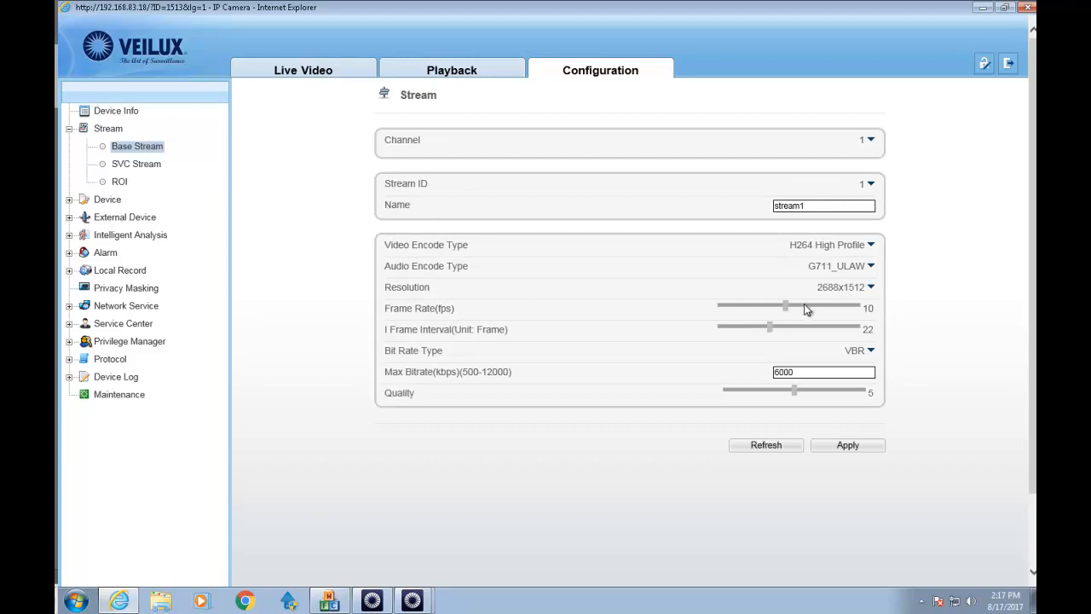
left_click_drag(786, 307, 862, 310)
left_click(875, 446)
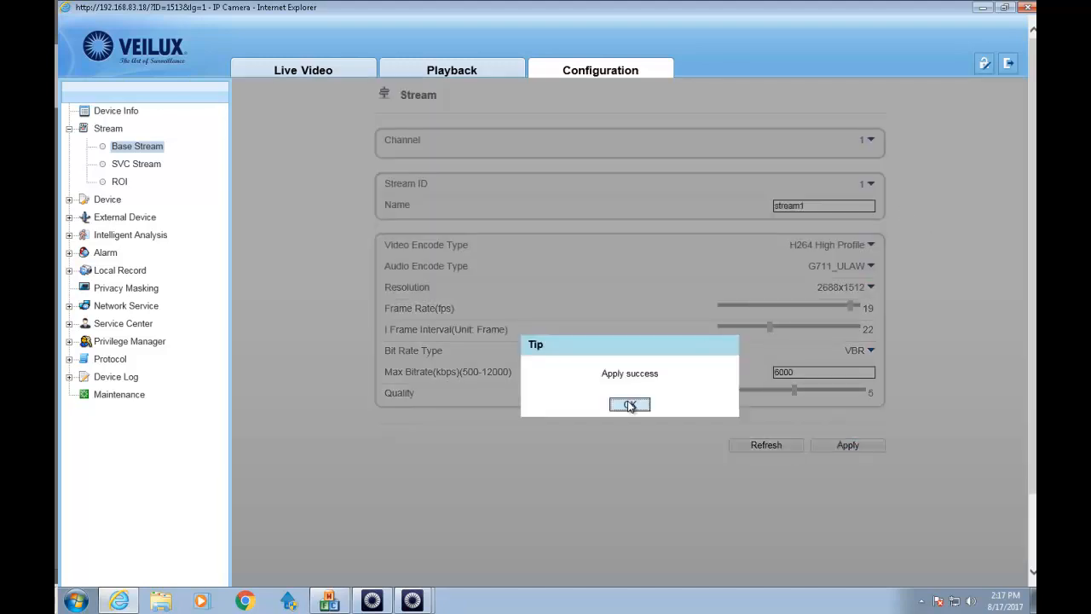
left_click(632, 406)
Set camera 192.168.83.18's record rate to 20 fps and its live refresh rate to 10.
left_click(983, 10)
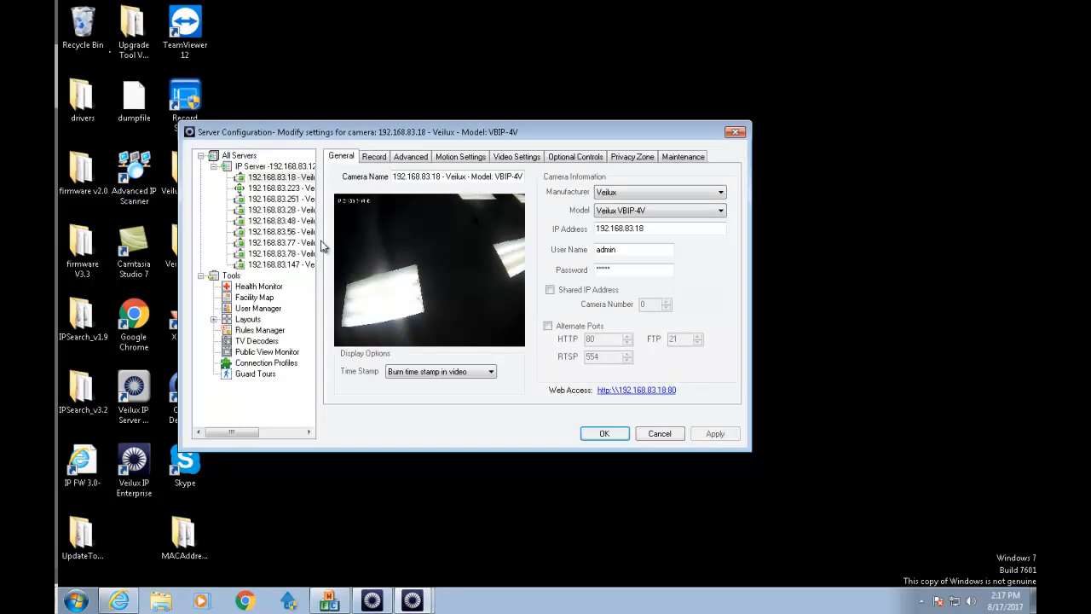
left_click(374, 157)
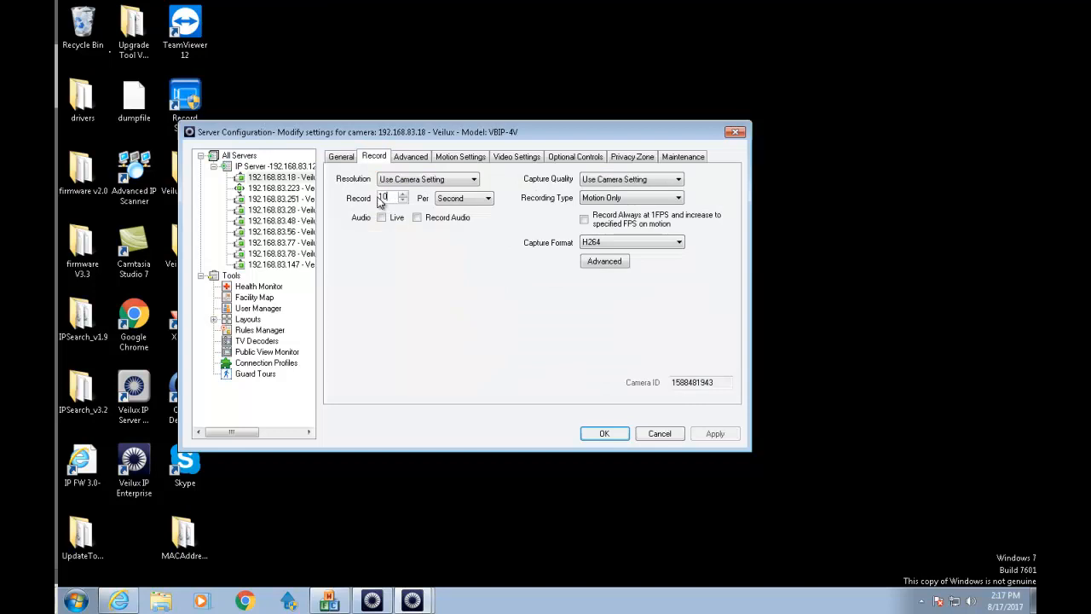
type("20")
left_click(713, 435)
left_click(412, 159)
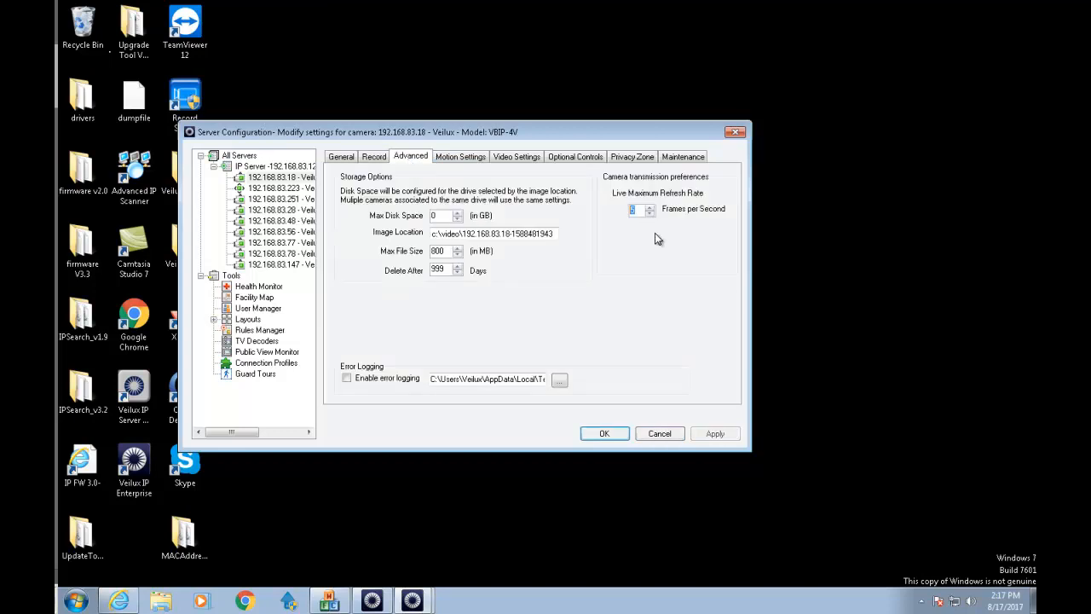
type("10")
Switch to camera 192.168.83.223, check its record rate, and open its web page.
left_click(278, 188)
left_click(514, 352)
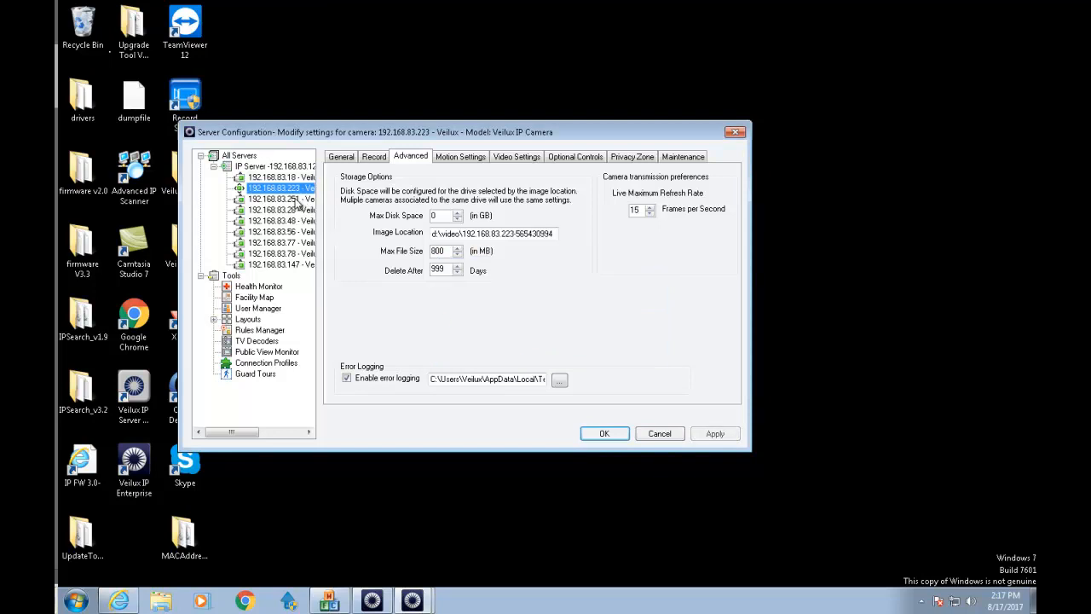
left_click(342, 158)
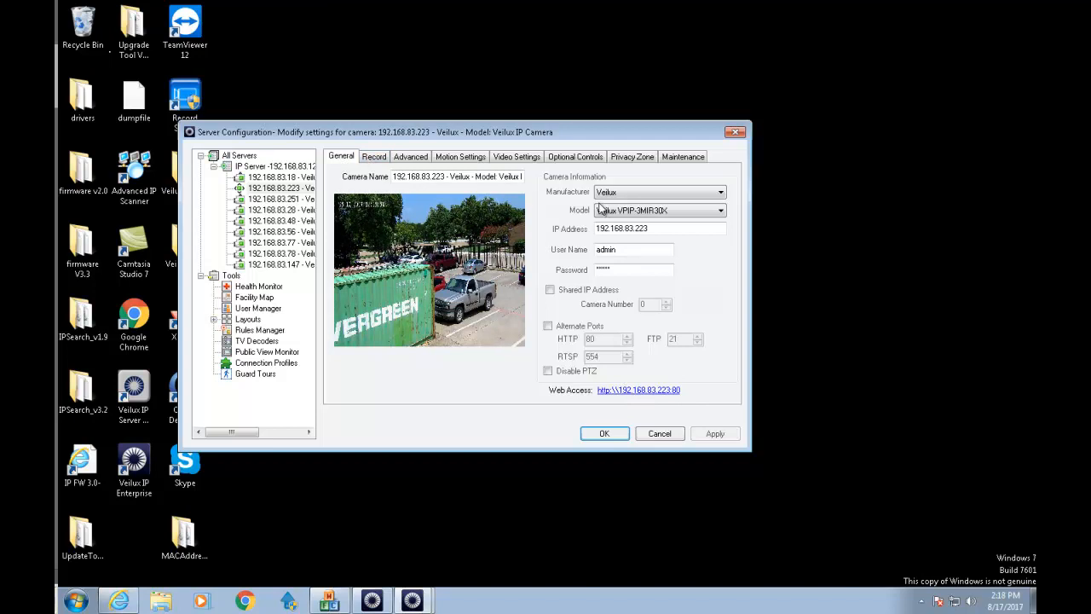
left_click(379, 165)
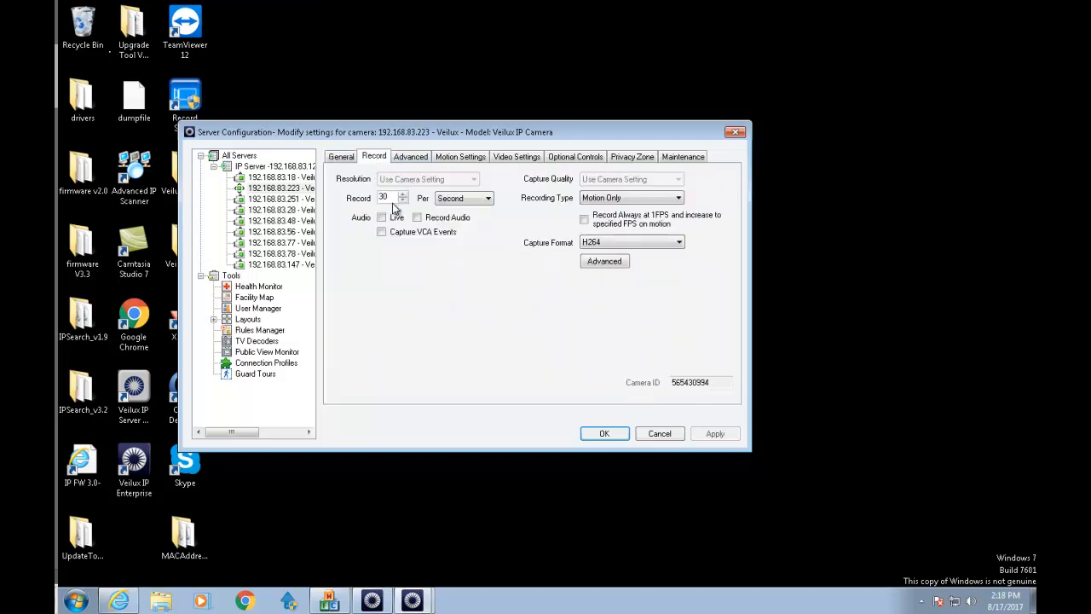
left_click(342, 157)
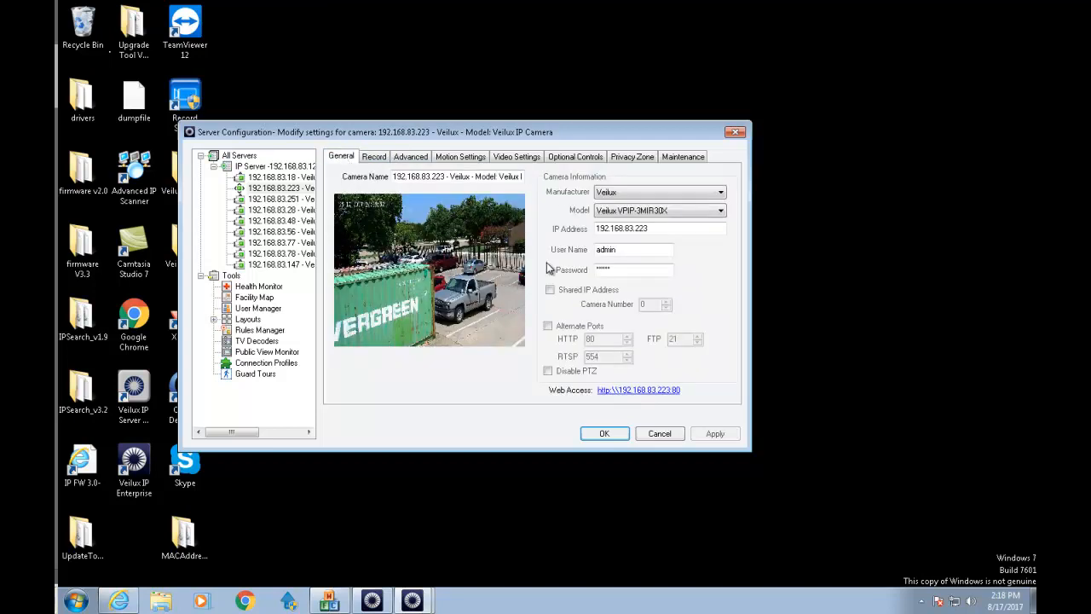
left_click(638, 390)
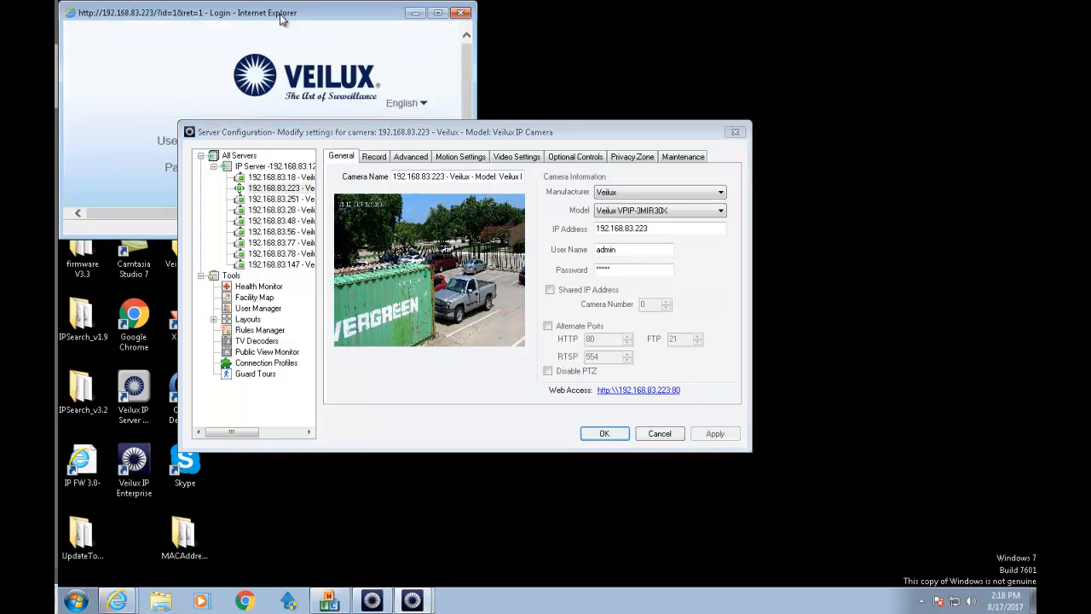
Log in to camera 192.168.83.223, confirm its base stream is 1920x1080 at 30 fps, and close the page.
double_click(280, 13)
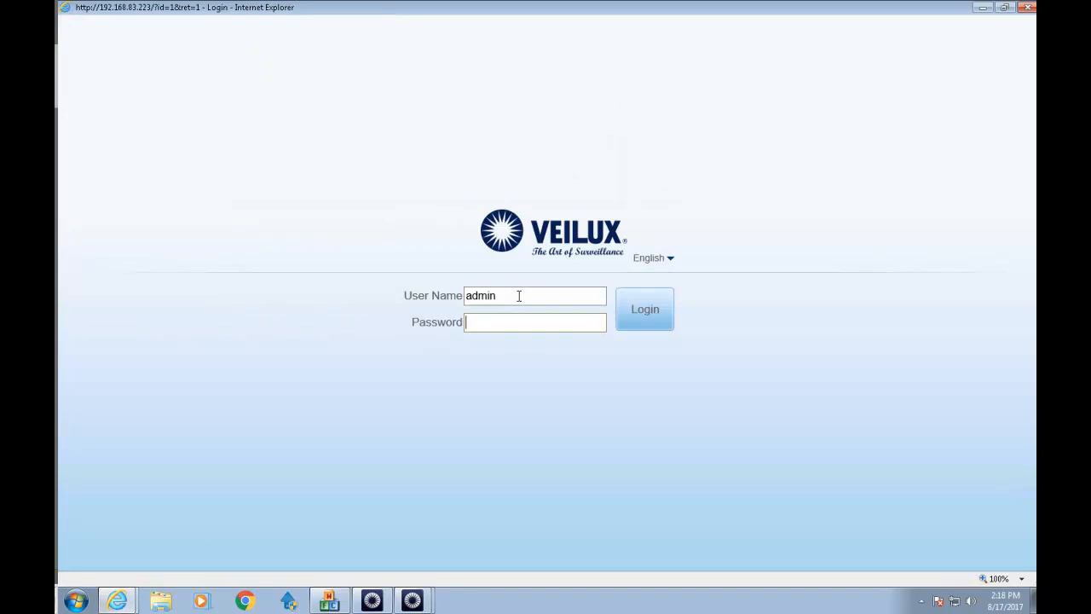
key("Return")
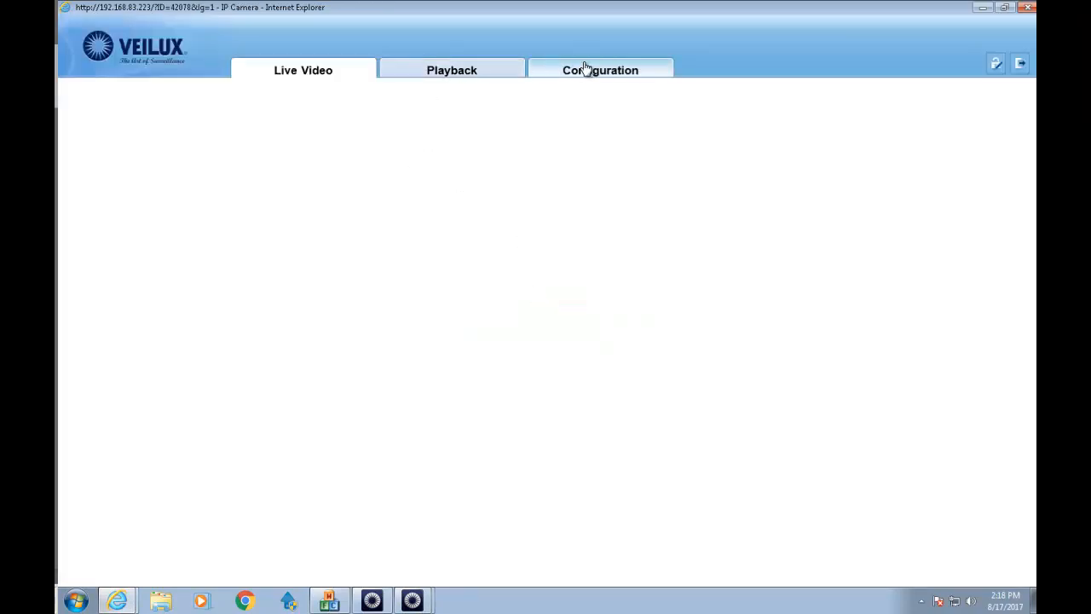
left_click(584, 68)
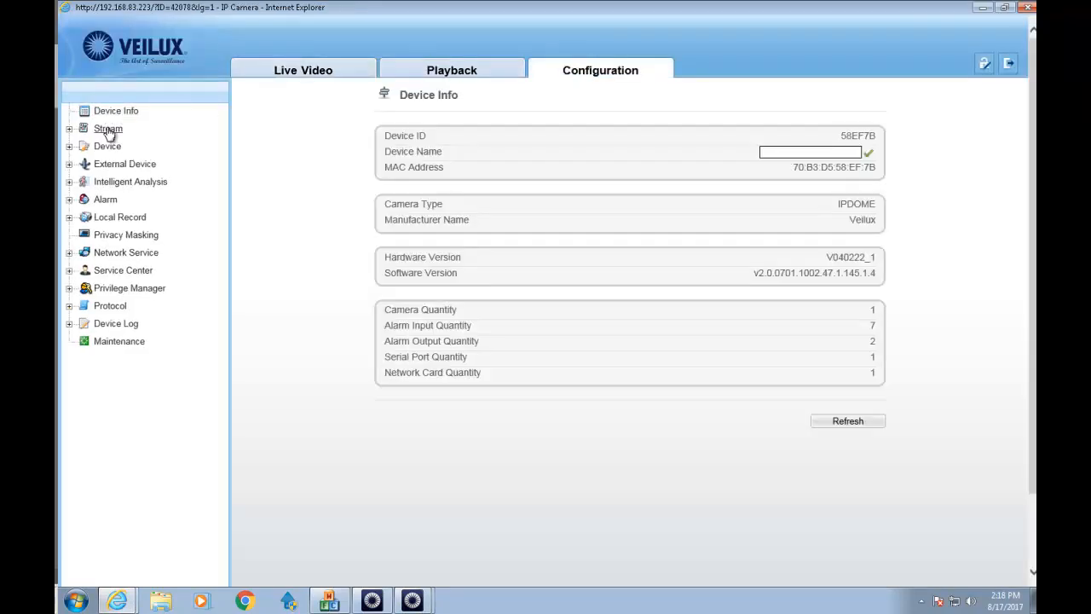
left_click(108, 128)
left_click(135, 147)
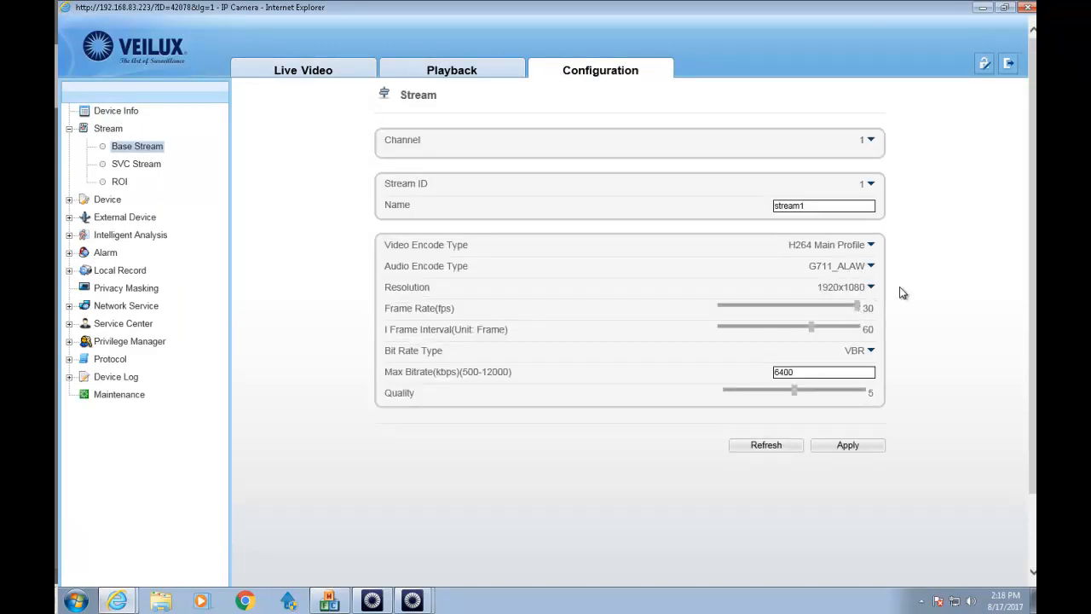
left_click(1027, 10)
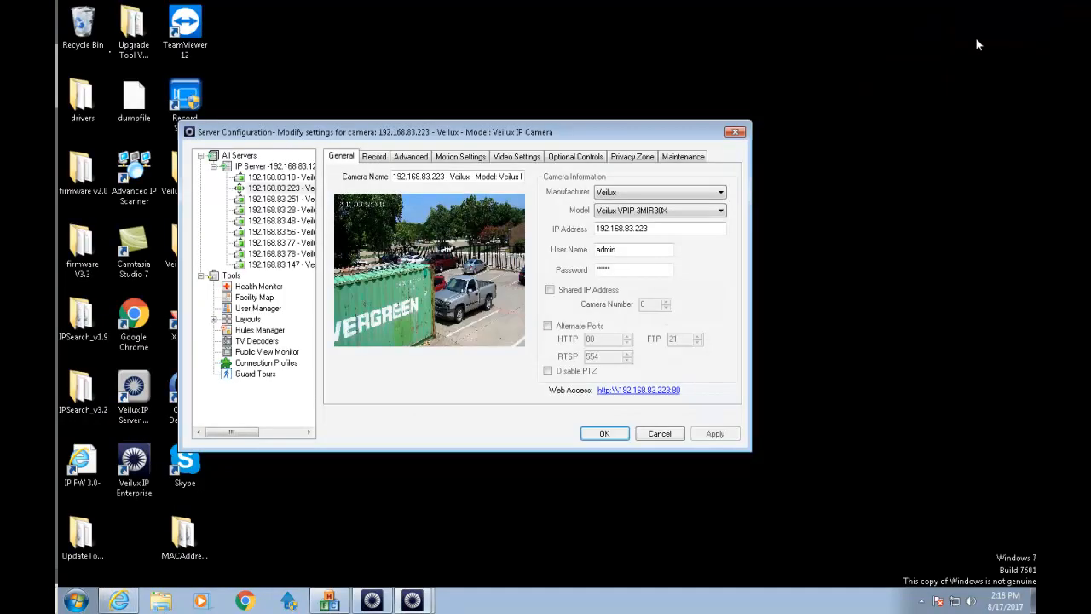
Enable Capture VCA Events for camera 192.168.83.223 and apply it.
left_click(373, 159)
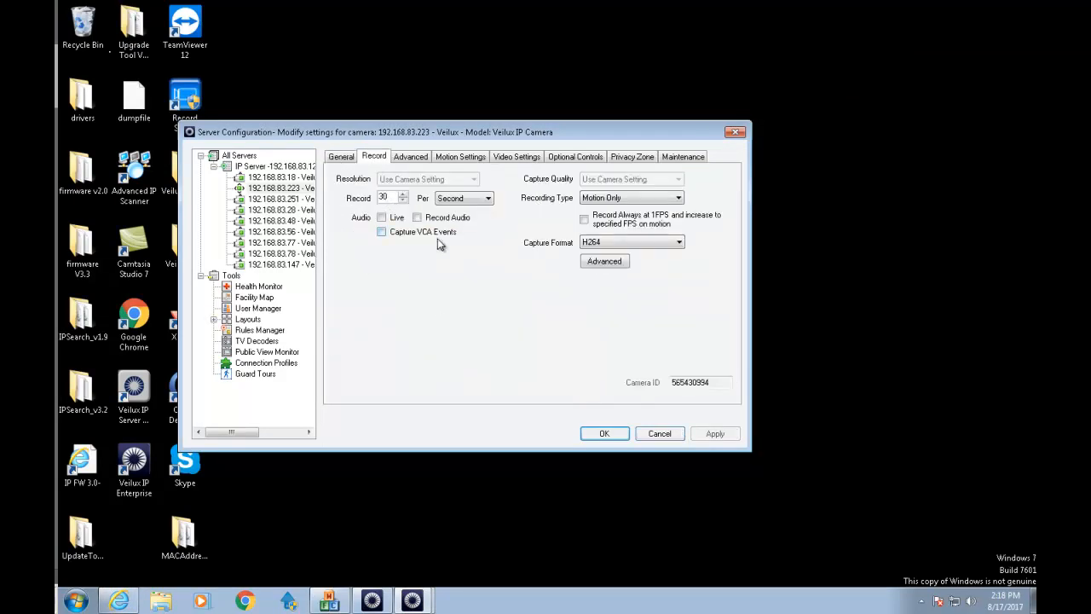
left_click(382, 238)
left_click(712, 436)
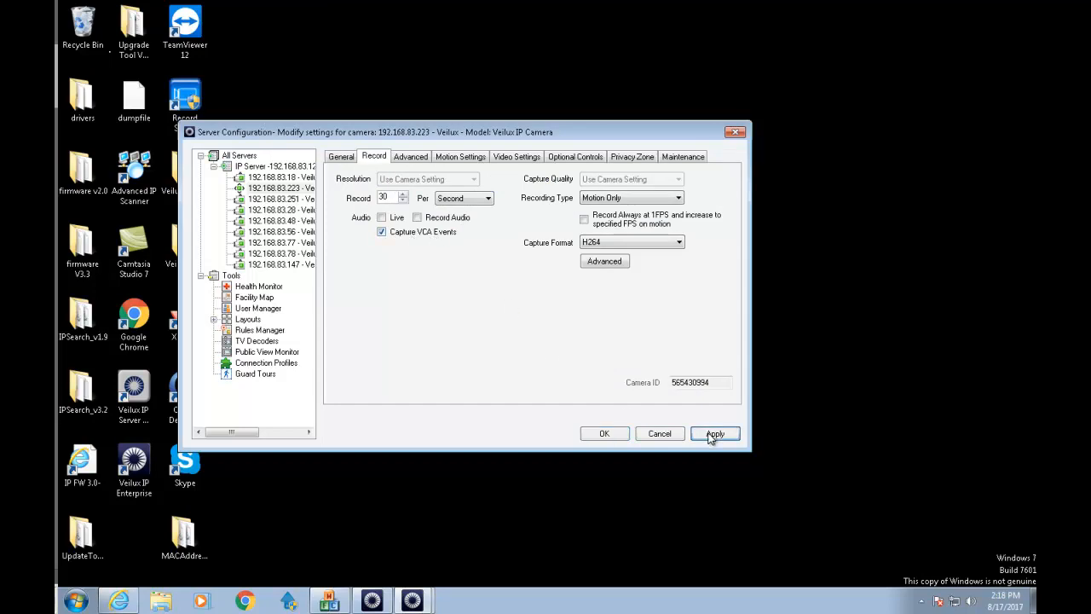
Set the live maximum refresh rate to 20, then select camera 192.168.83.251.
left_click(405, 163)
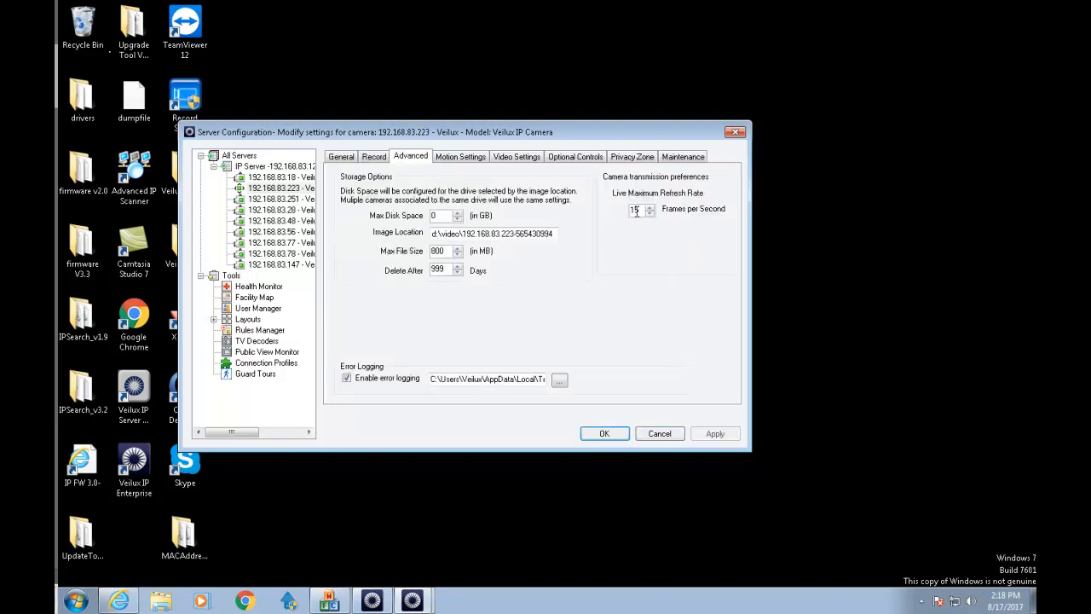
left_click(629, 212)
type("20")
left_click(271, 198)
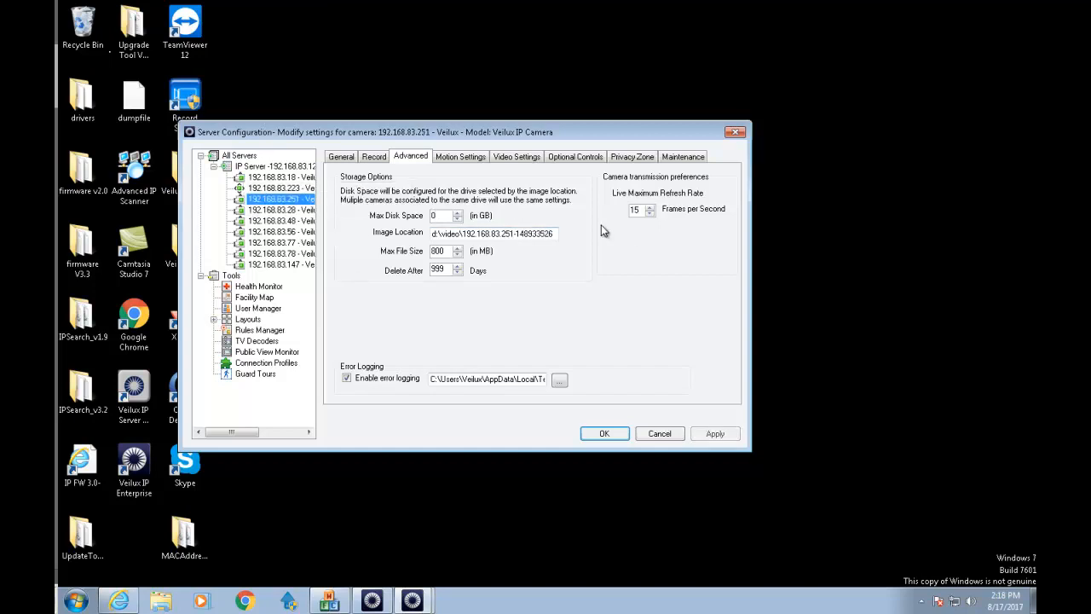
Log in to camera 192.168.83.251's web page and open its stream settings.
left_click(344, 158)
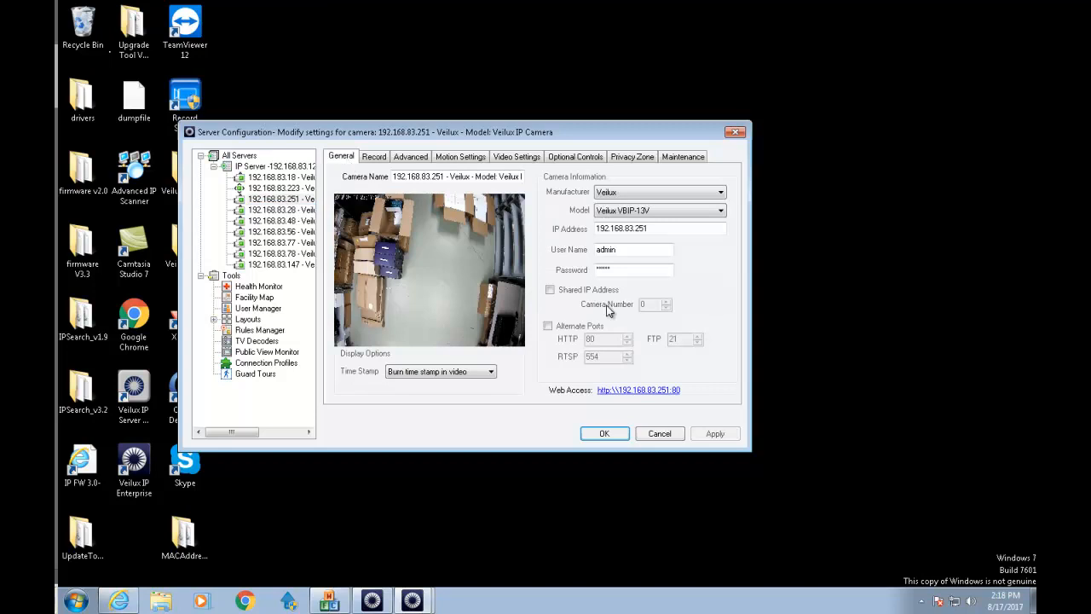
left_click(671, 393)
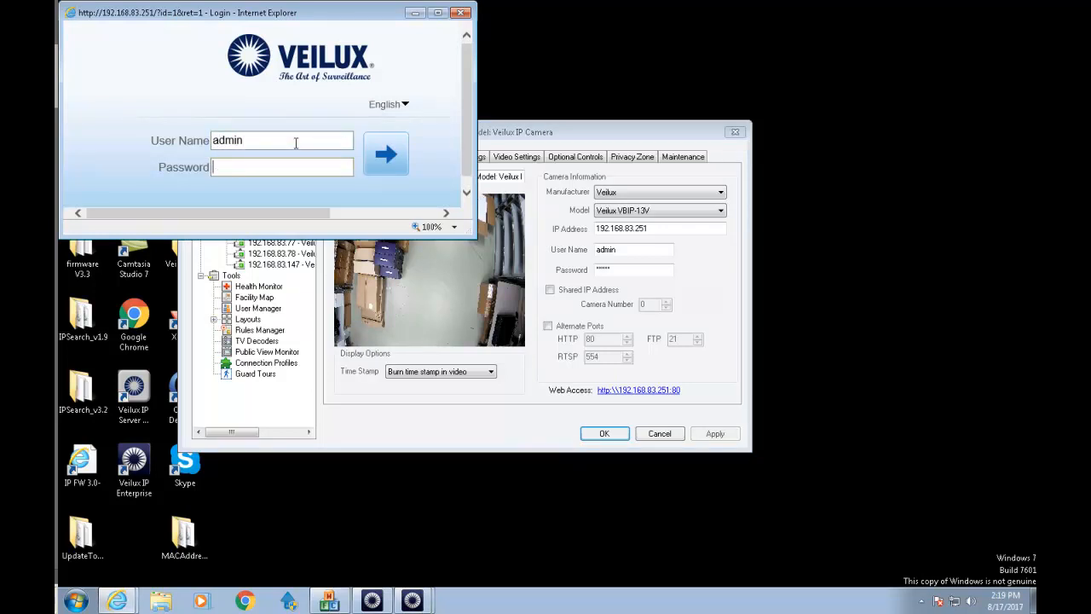
key("Return")
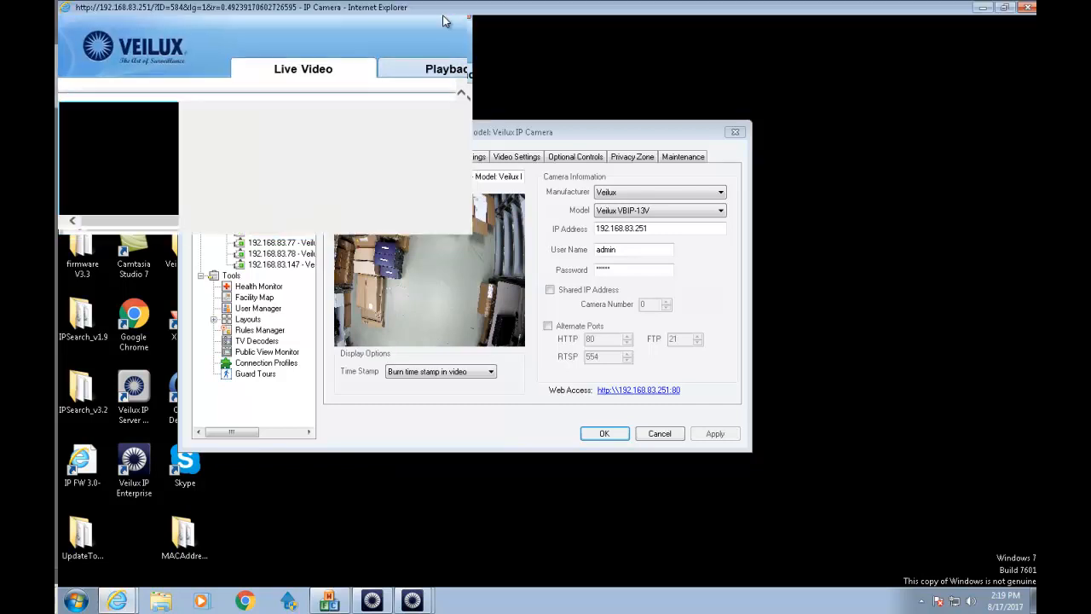
left_click(437, 15)
left_click(575, 71)
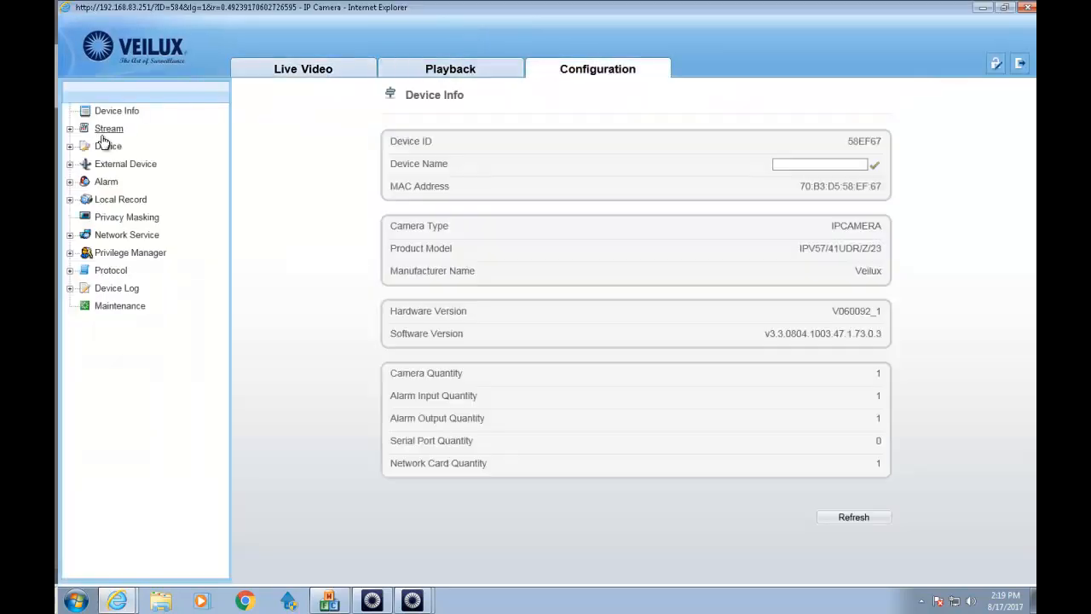
left_click(105, 129)
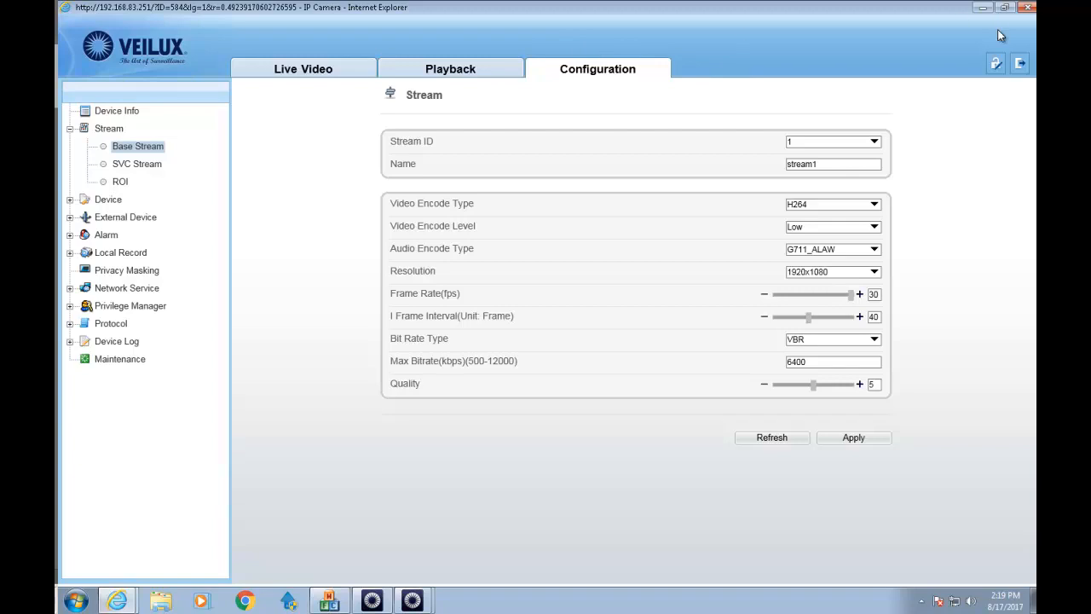
Set the base stream to 2592x1520 with Mid encode level, apply, and close the page.
left_click(875, 271)
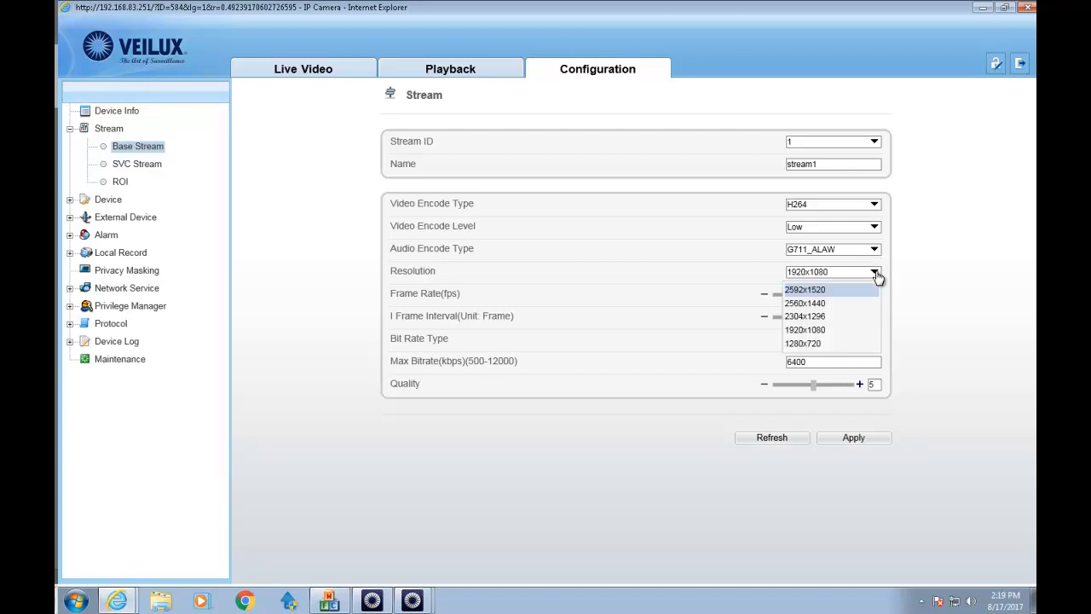
left_click(807, 294)
left_click(853, 439)
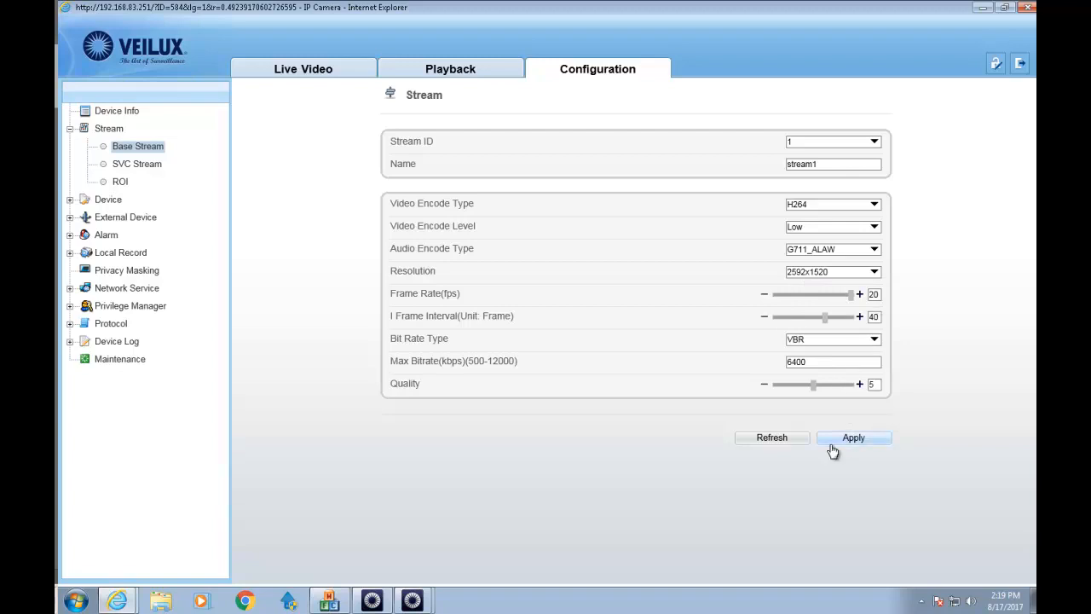
left_click(841, 440)
left_click(815, 228)
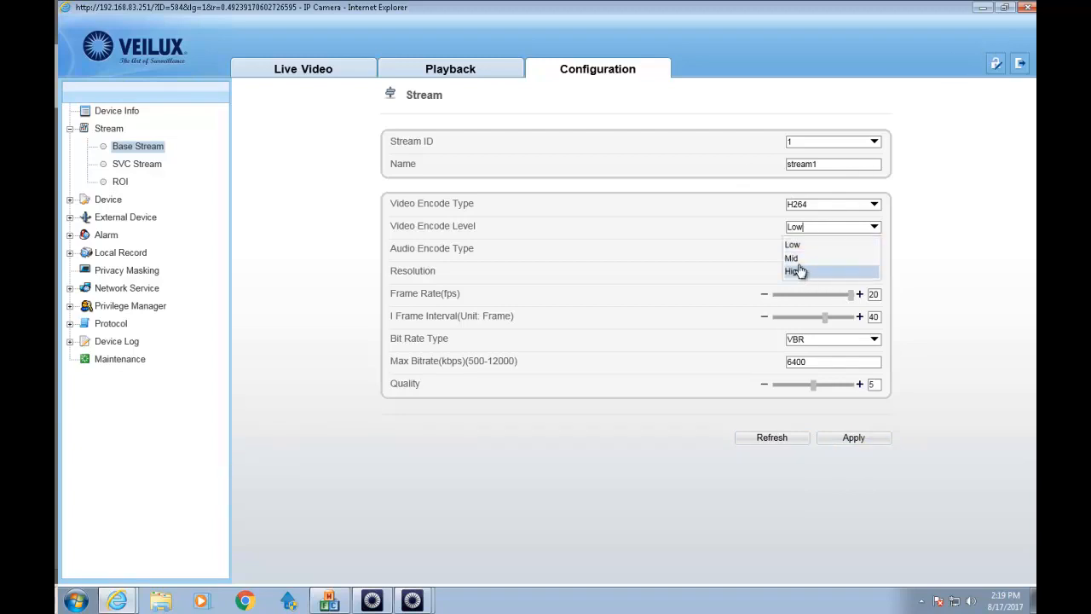
left_click(797, 260)
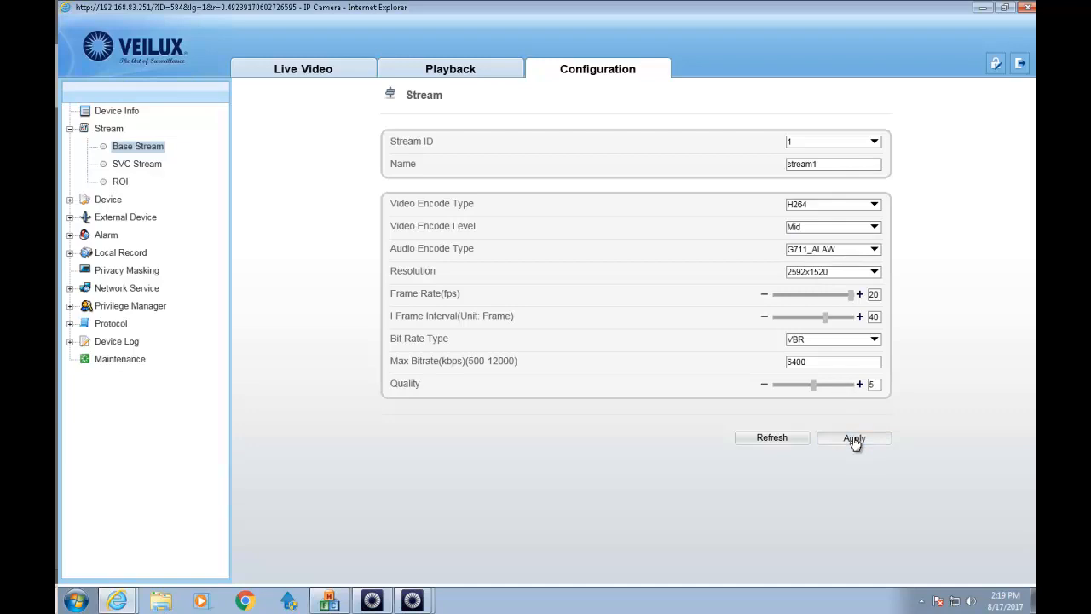
left_click(1029, 7)
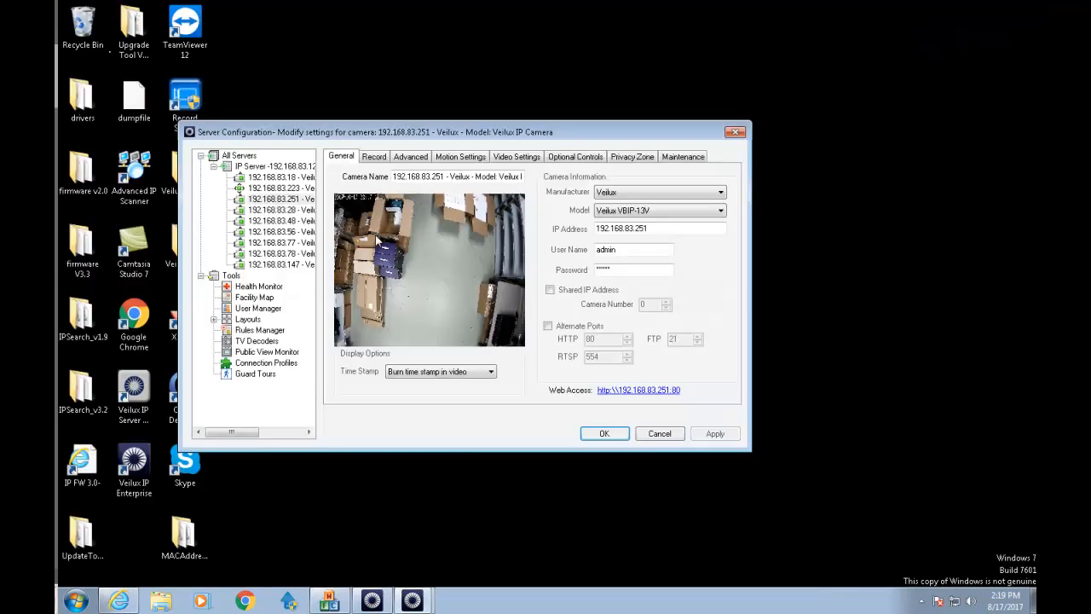
Set camera 192.168.83.251's model to VVIP-4V-I and apply it.
left_click(621, 211)
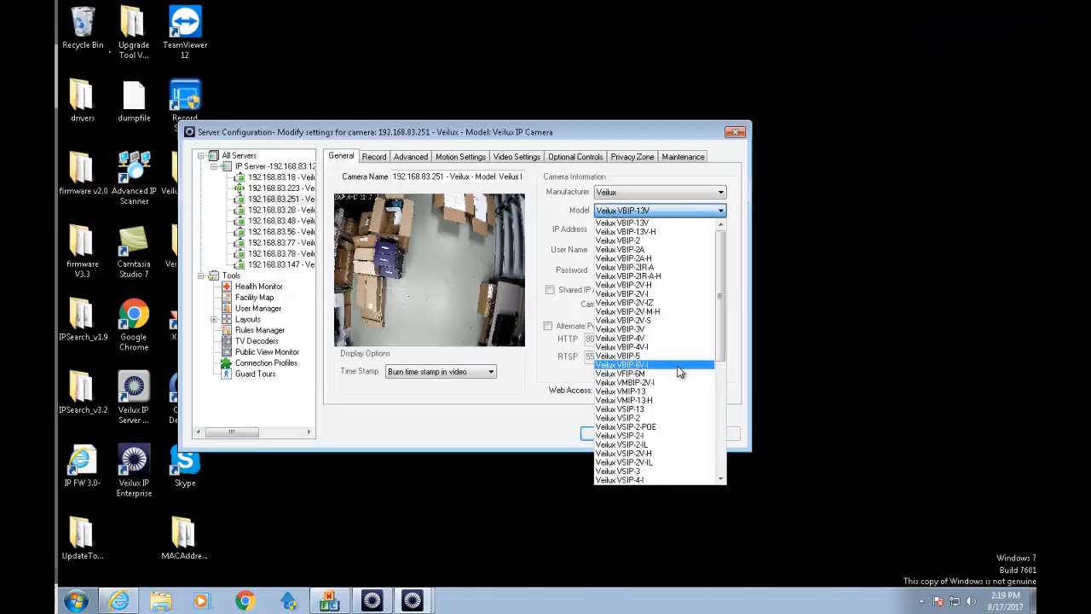
scroll(660, 463, "down", 2)
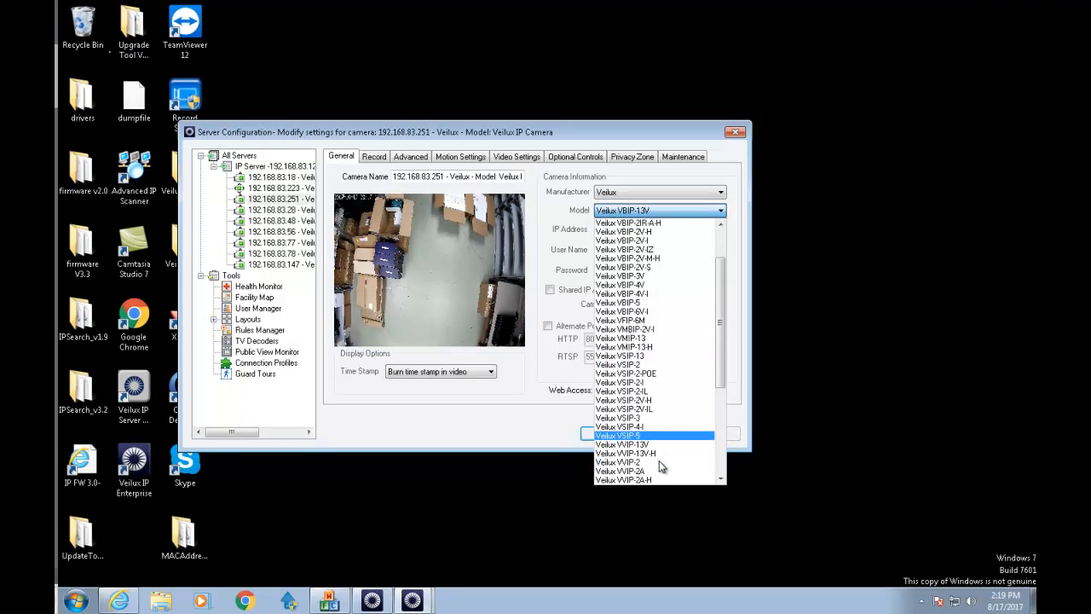
scroll(660, 465, "down", 4)
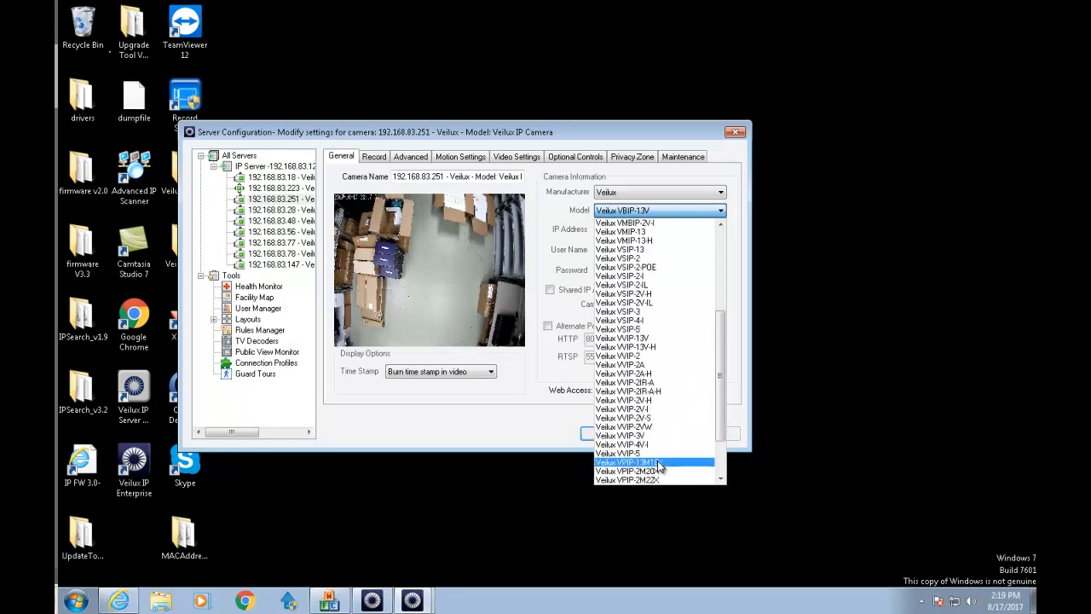
left_click(645, 445)
left_click(733, 434)
Set a 20 fps record rate and 10 fps live refresh, apply, then select camera 192.168.83.28.
left_click(375, 160)
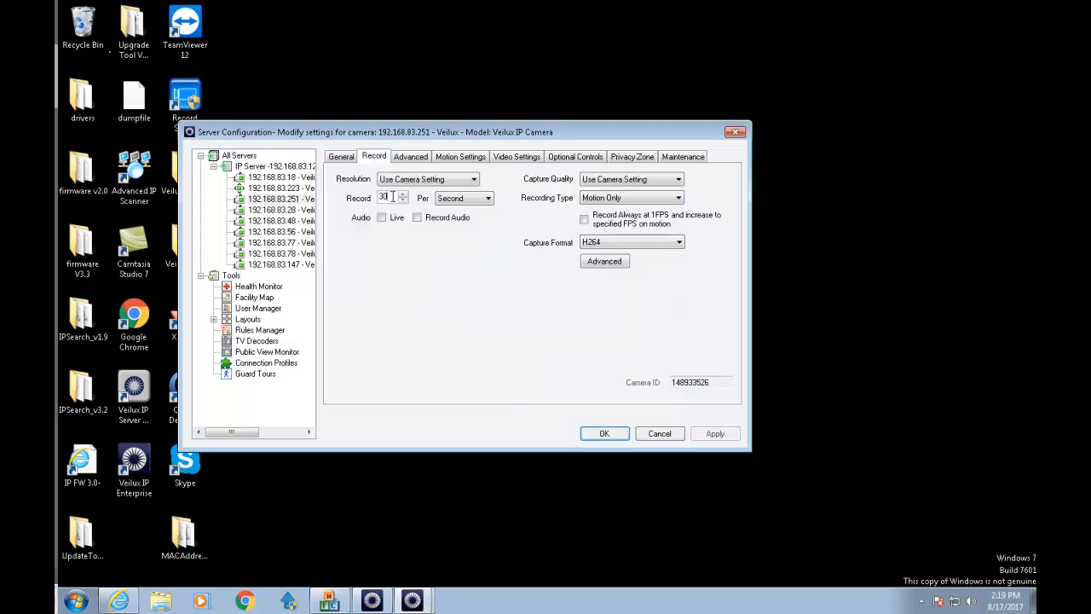
type("2")
left_click(417, 157)
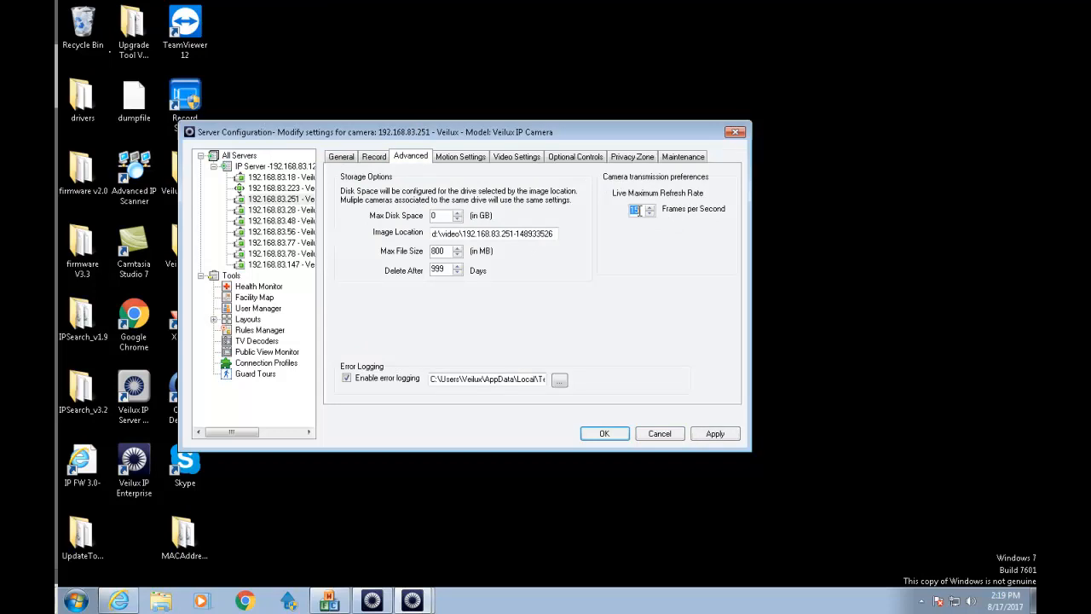
left_click(715, 434)
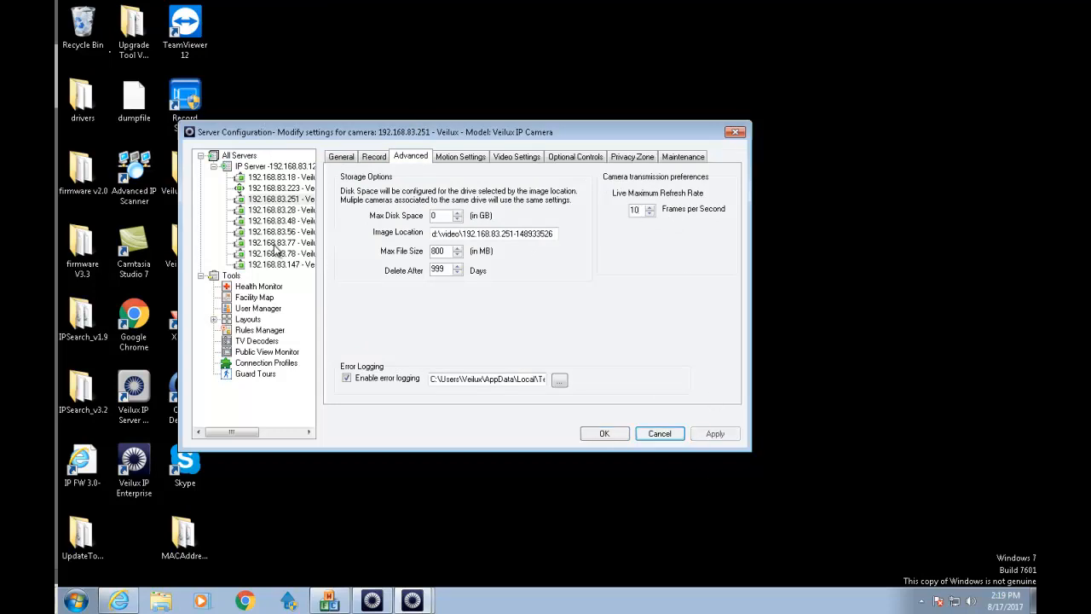
left_click(275, 211)
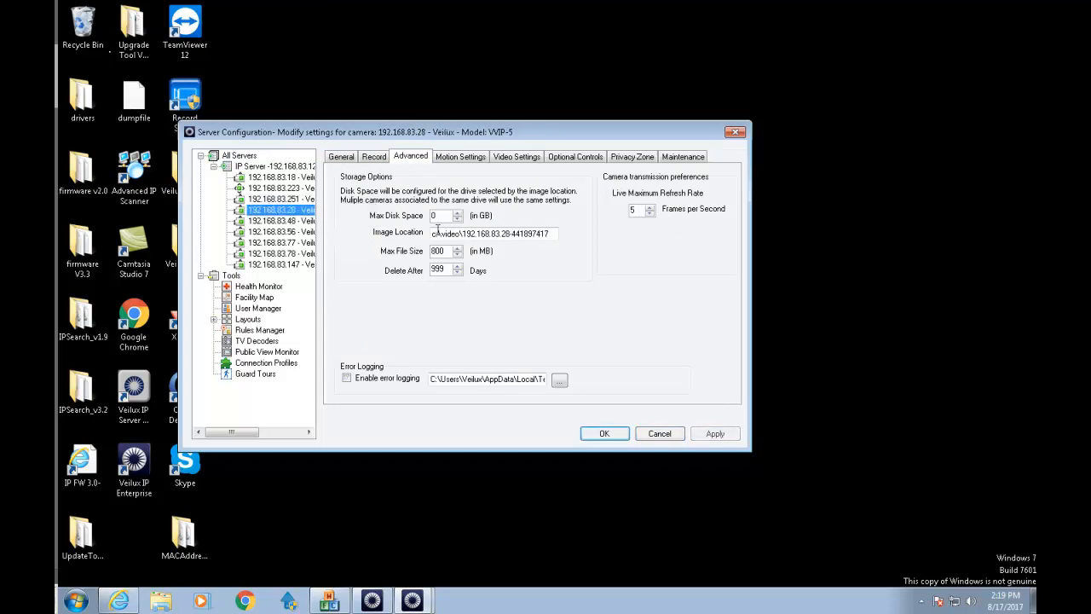
Match camera 192.168.83.28's live refresh rate to its 10 fps record rate and save it.
left_click(342, 162)
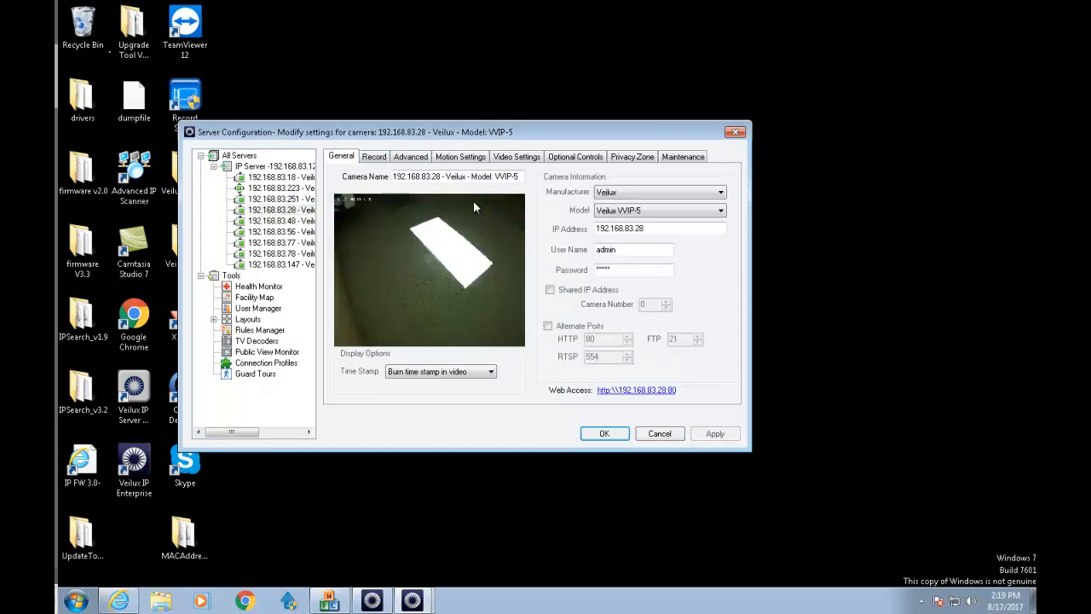
left_click(376, 159)
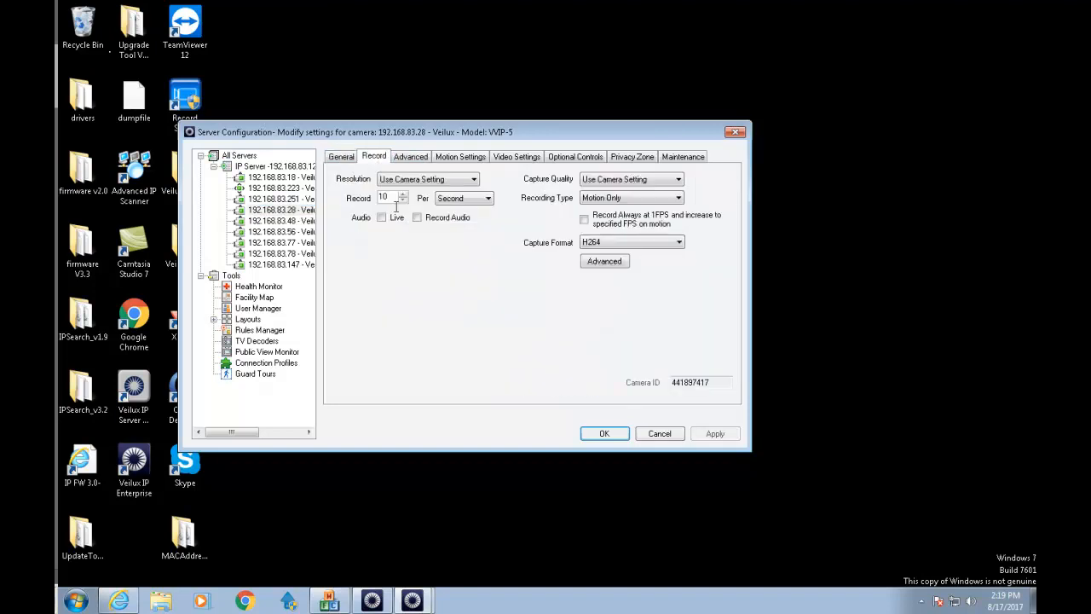
left_click(407, 158)
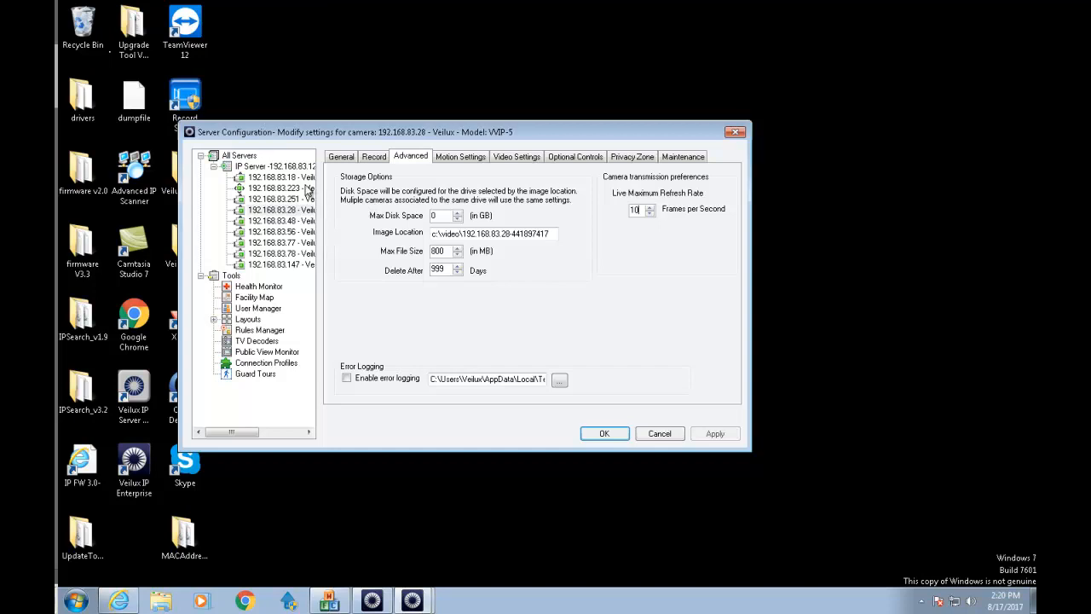
left_click(278, 222)
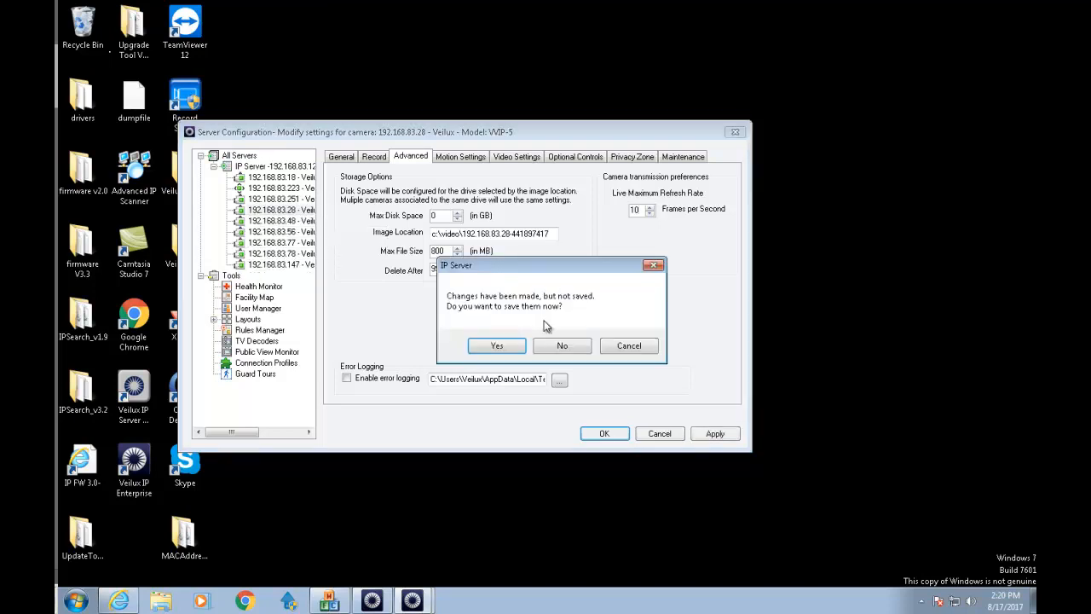
left_click(500, 341)
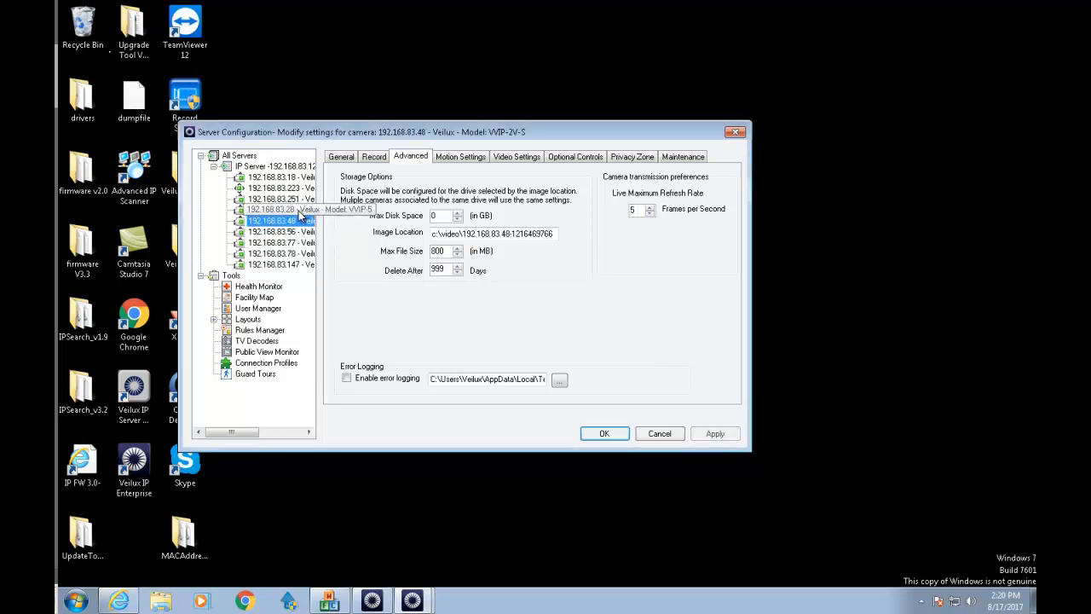
Reselect camera 192.168.83.28 and launch its web page from the General tab.
left_click(300, 212)
left_click(344, 161)
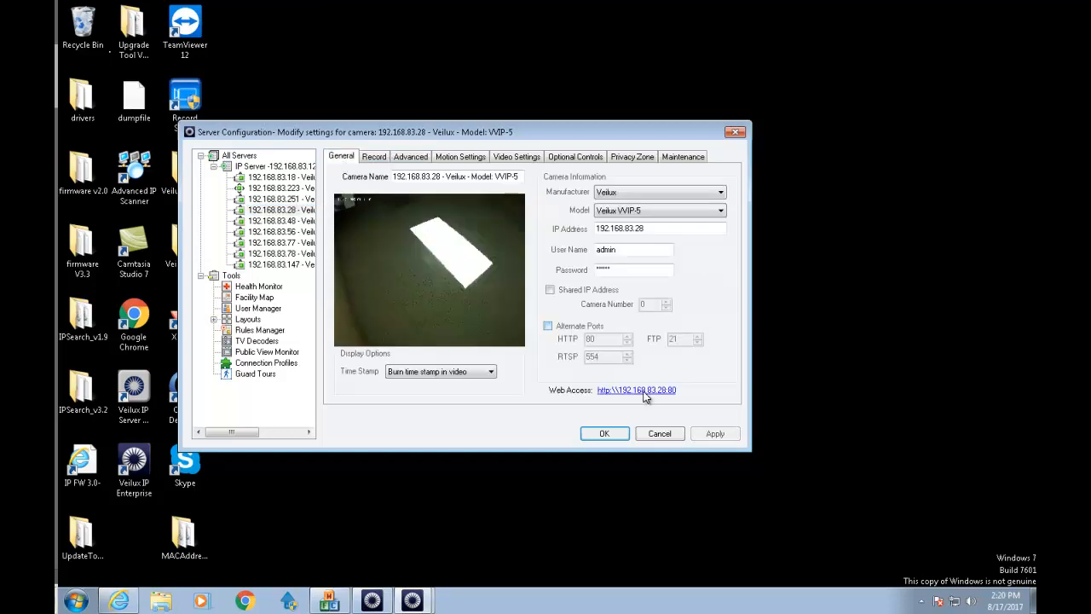
left_click(652, 390)
Log in to camera 192.168.83.28, review its 2592x1944 10 fps base stream, then show its Record tab.
left_click(137, 119)
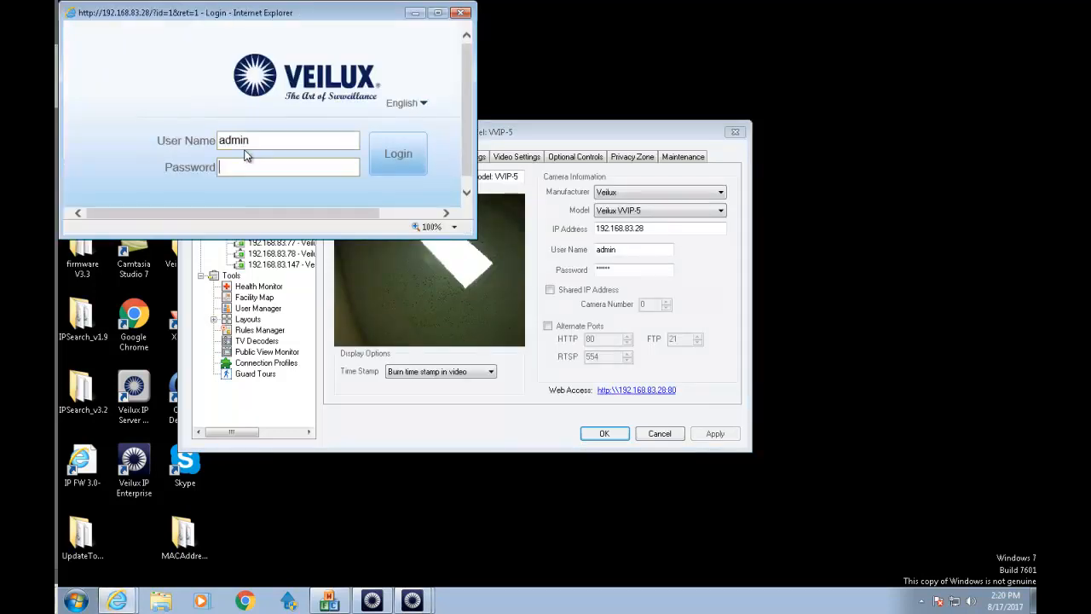
key("Return")
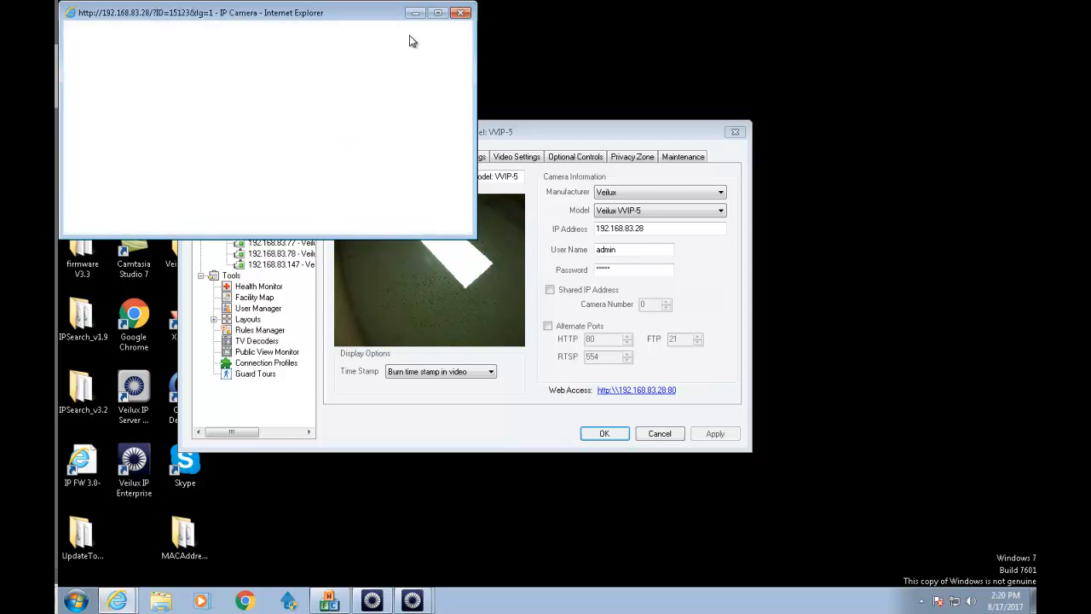
left_click(437, 13)
left_click(818, 571)
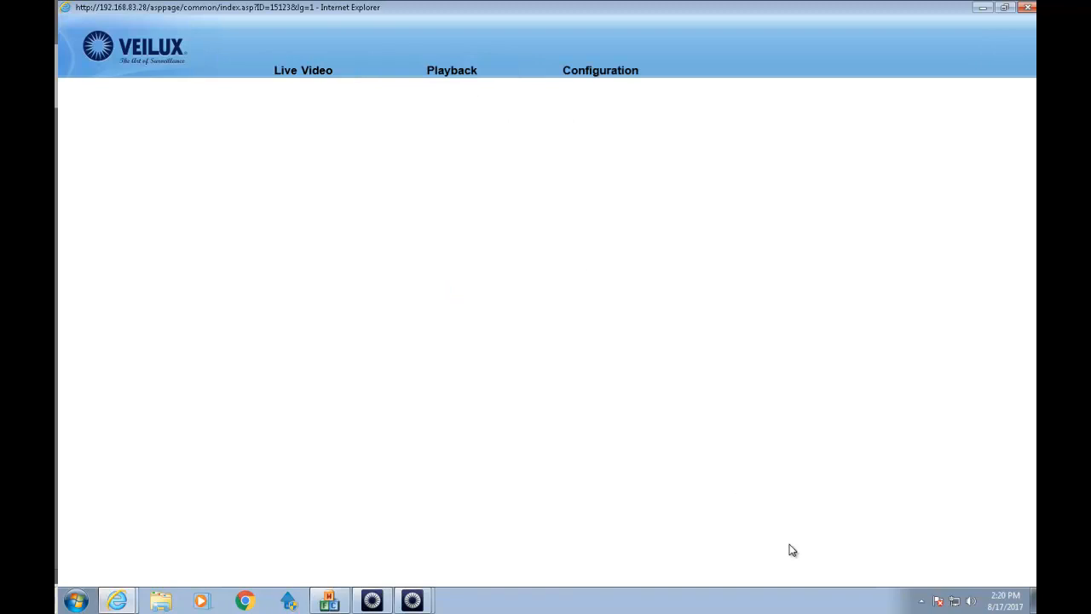
left_click(595, 73)
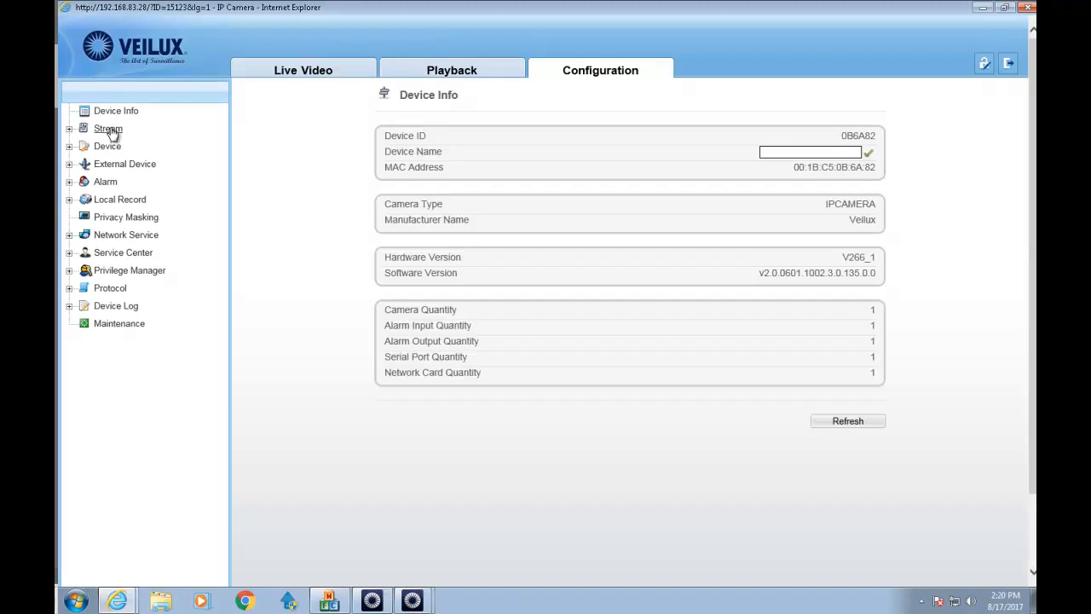
left_click(109, 128)
left_click(139, 151)
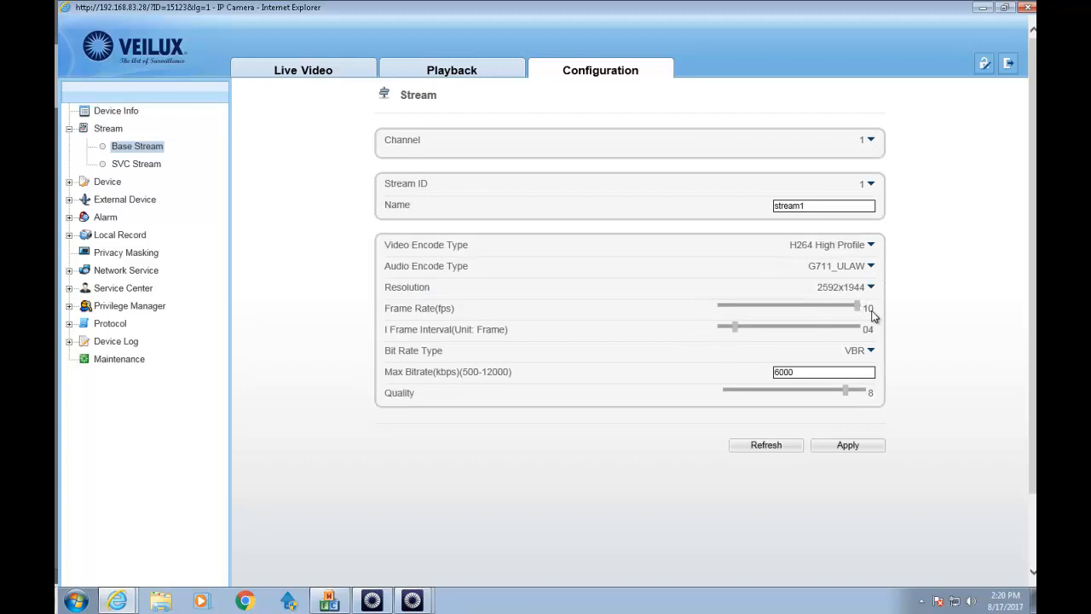
left_click(1027, 7)
left_click(373, 157)
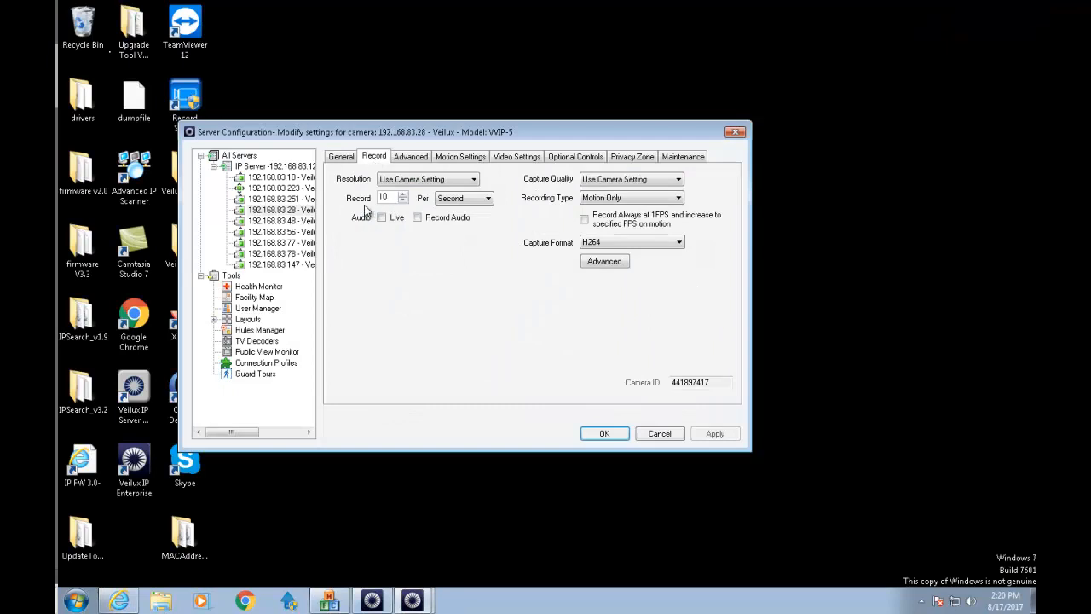
Select camera 192.168.83.48, apply its record and refresh rates, and launch its web page.
left_click(280, 221)
left_click(352, 161)
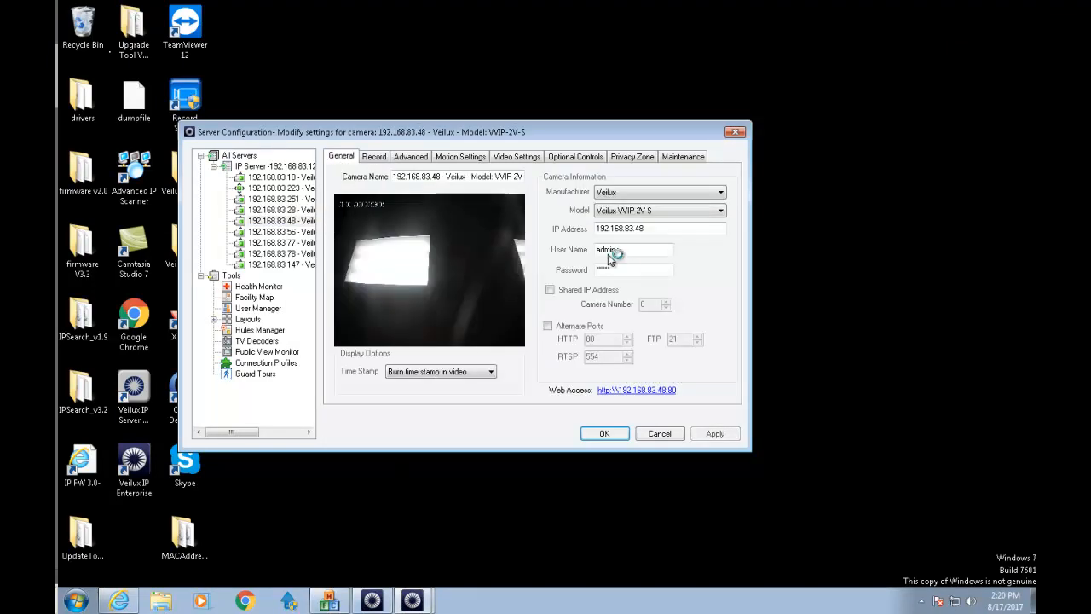
left_click(375, 160)
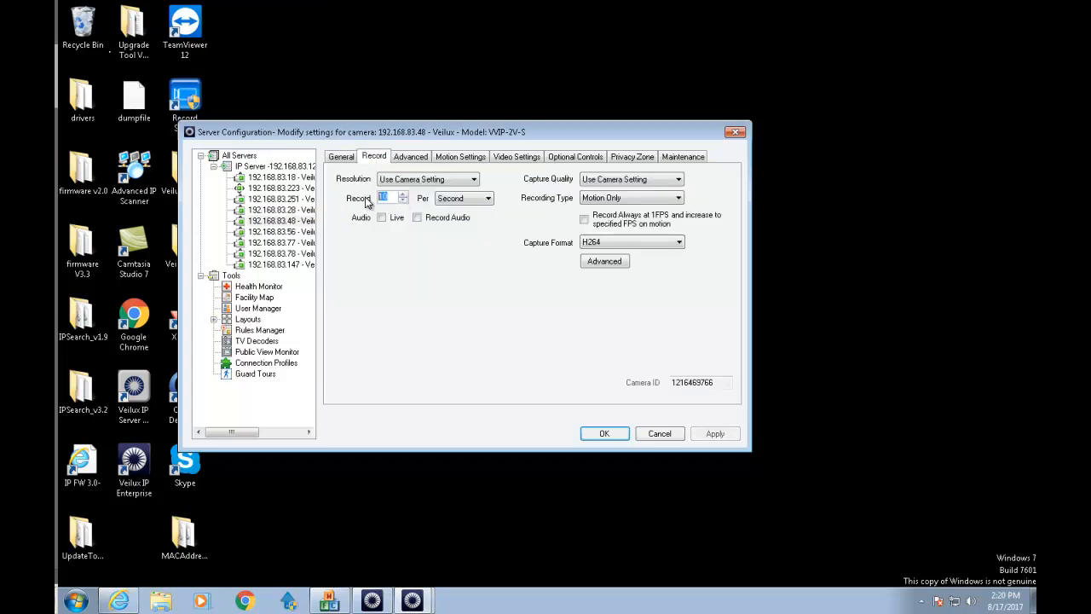
left_click(407, 160)
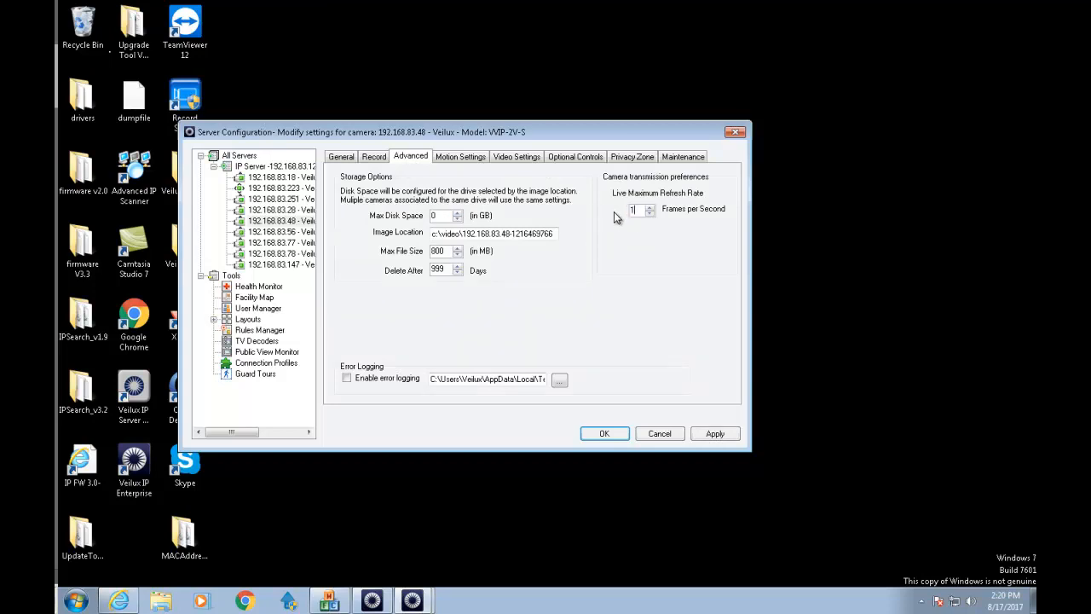
left_click(718, 433)
left_click(346, 157)
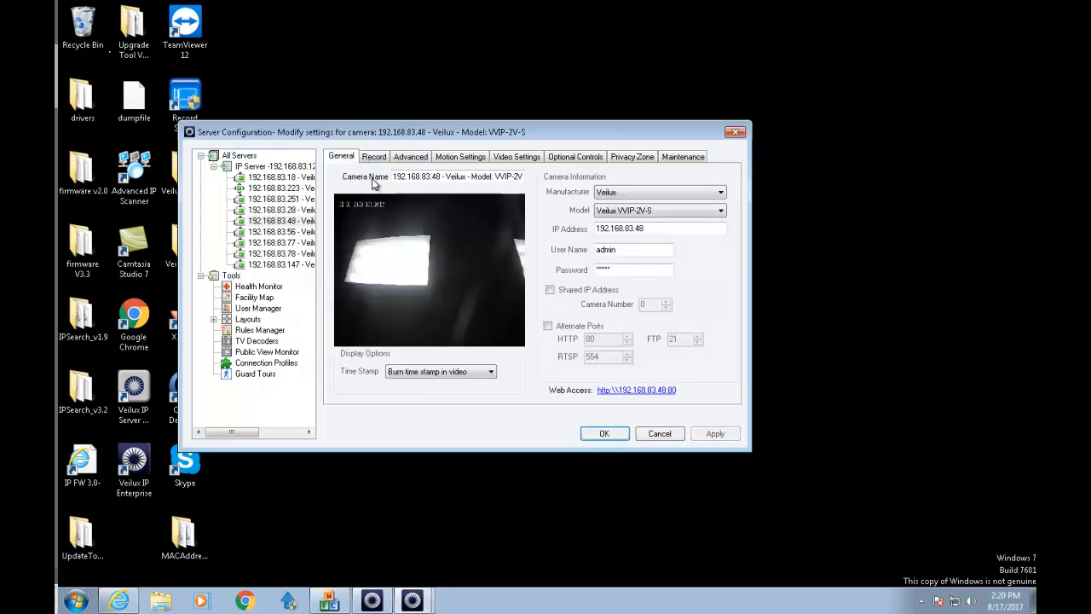
left_click(636, 389)
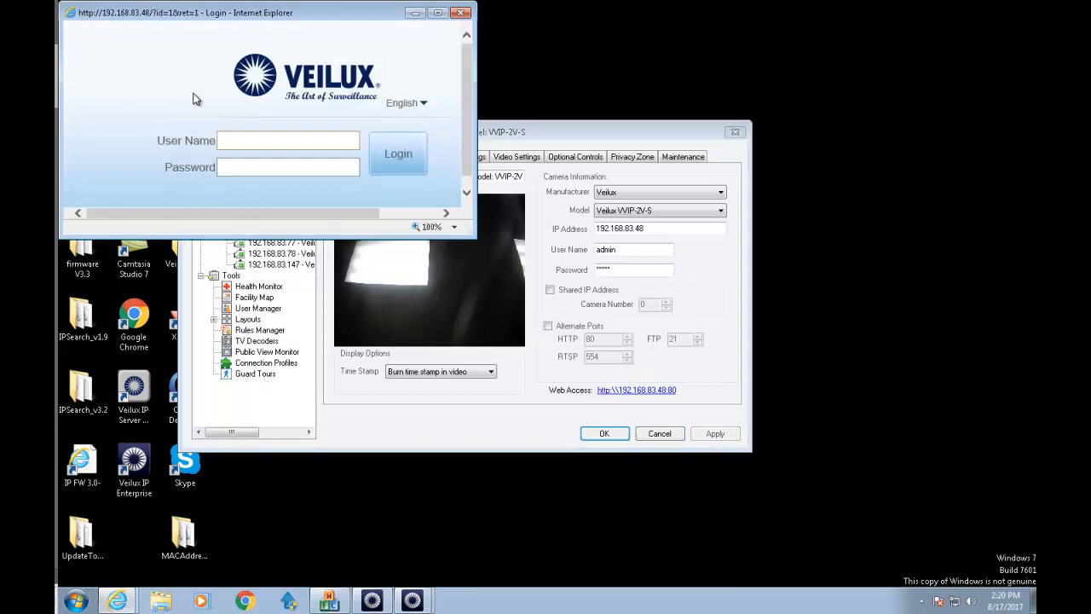
Log in to camera 192.168.83.48, raise its base stream frame rate to 30 fps, apply, and close.
type("admi")
key("Return")
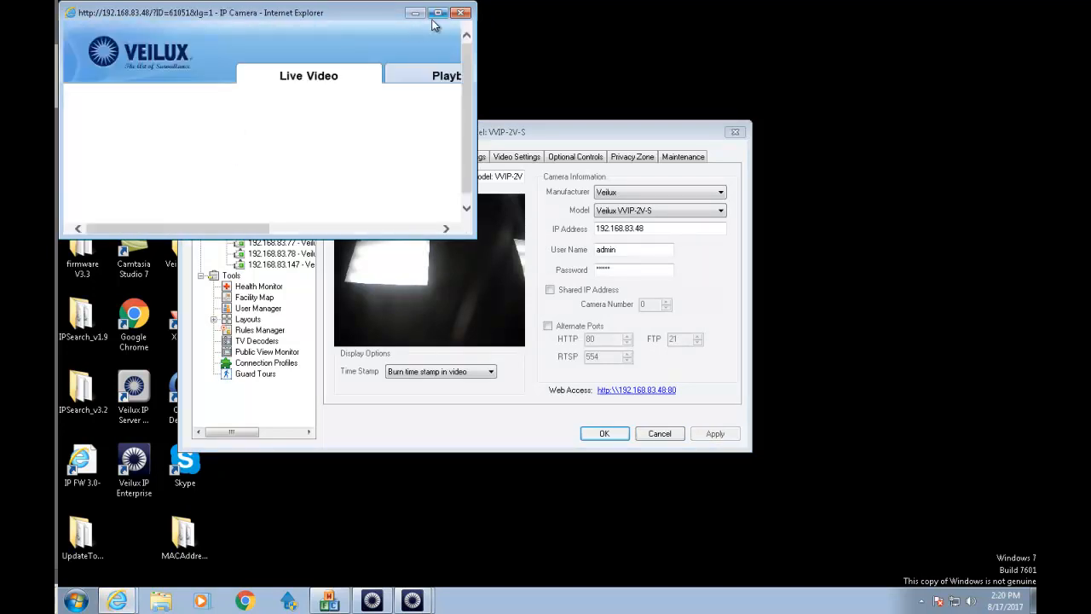
left_click(437, 13)
left_click(553, 75)
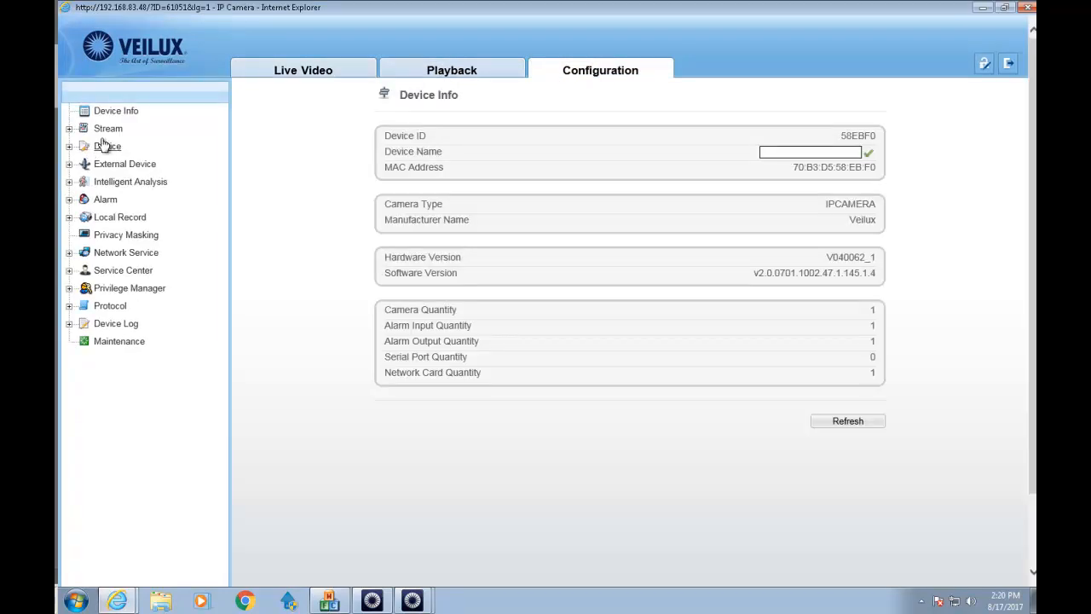
left_click(107, 129)
left_click(130, 147)
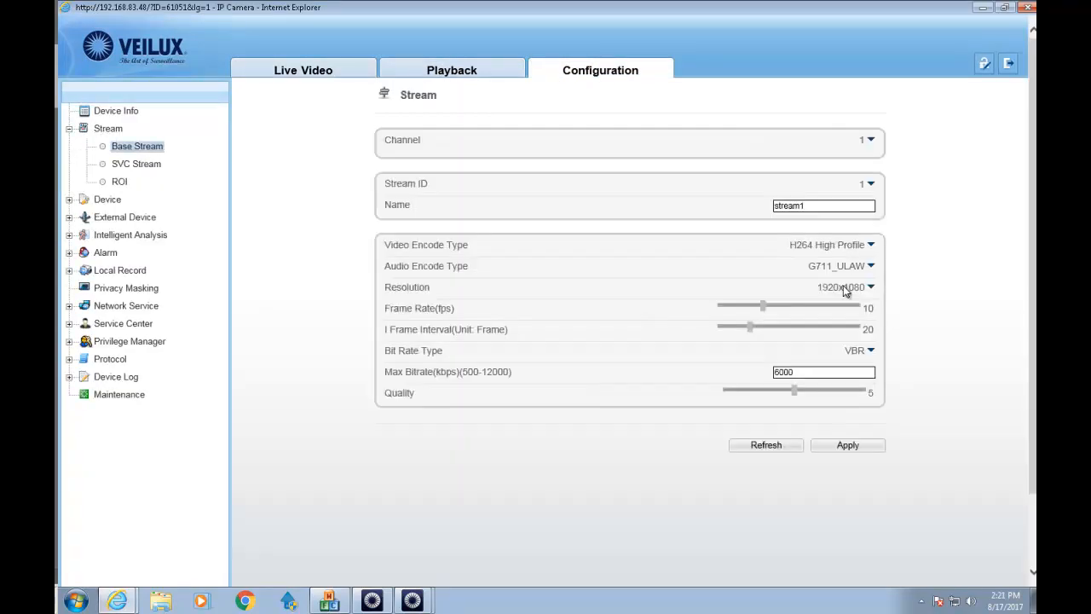
left_click_drag(767, 308, 866, 313)
left_click(847, 444)
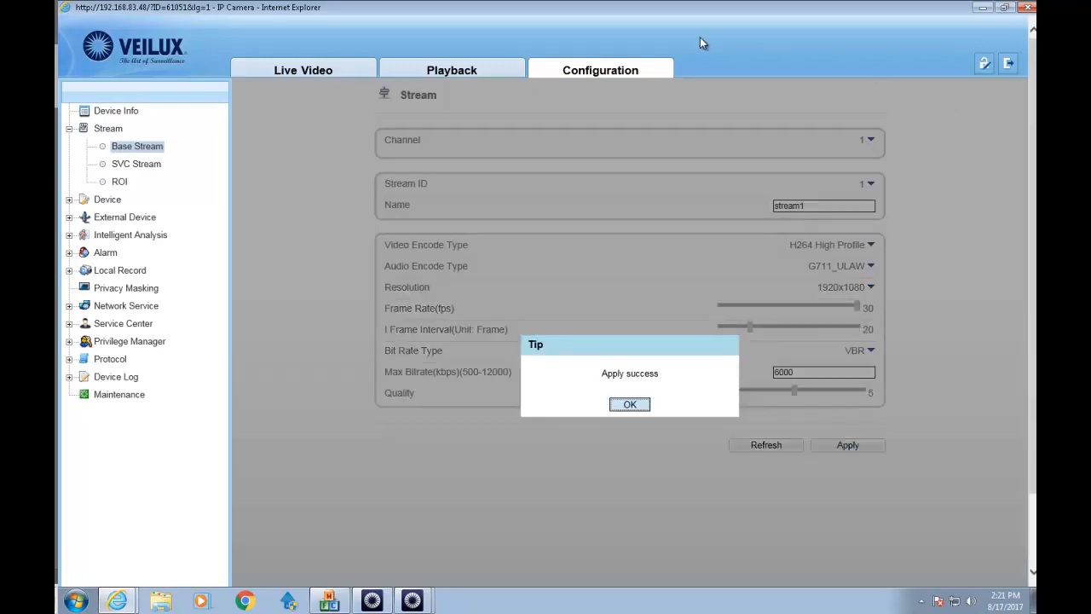
key("Return")
left_click(1025, 7)
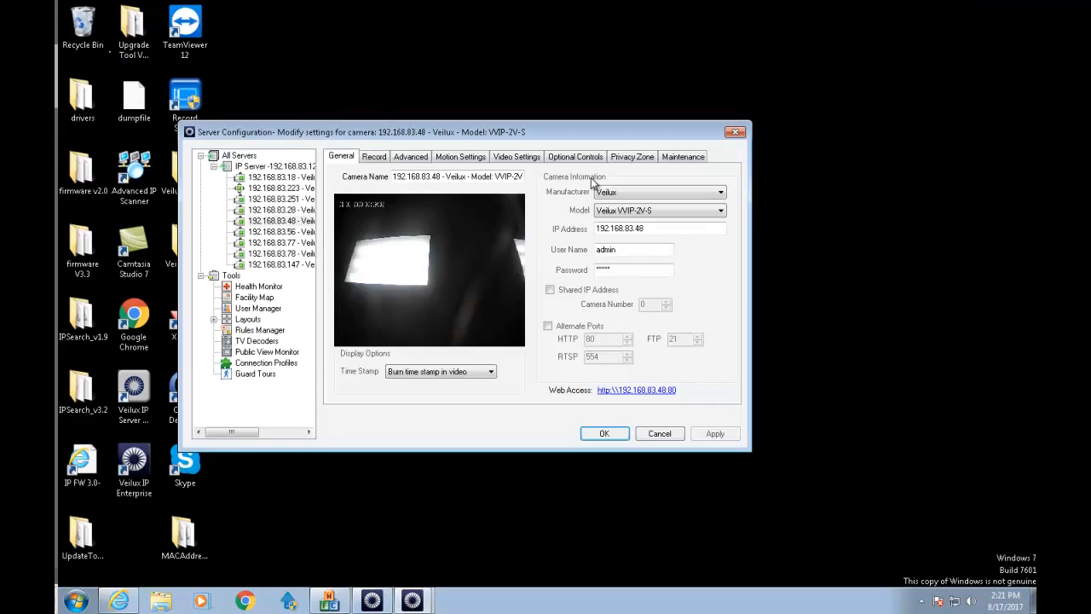
Select camera 192.168.83.56, log in to its web page, and allow the video add-on.
left_click(283, 232)
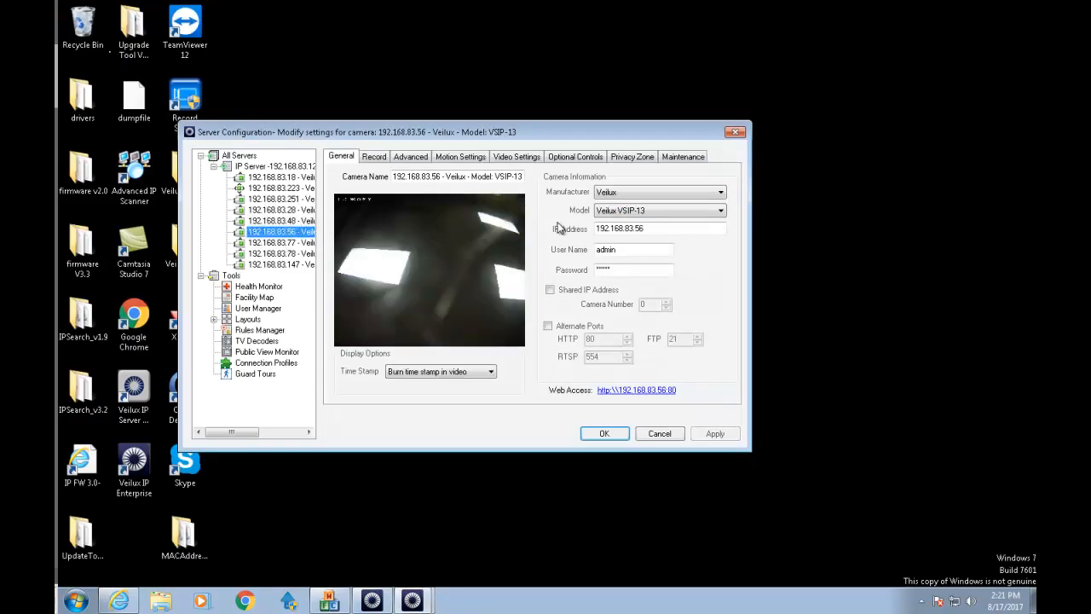
left_click(646, 394)
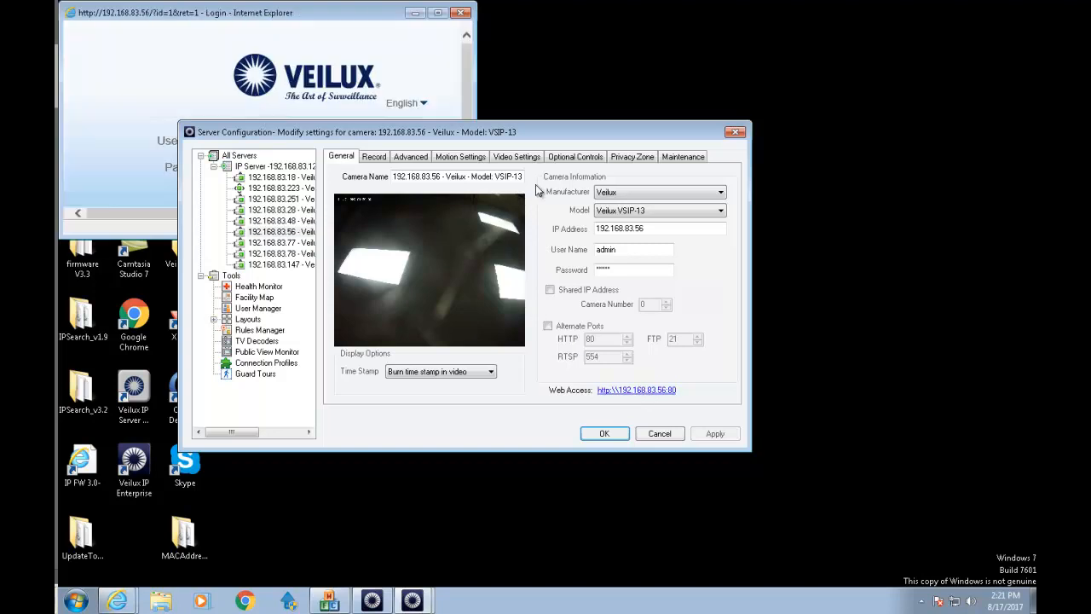
left_click(117, 601)
left_click(236, 144)
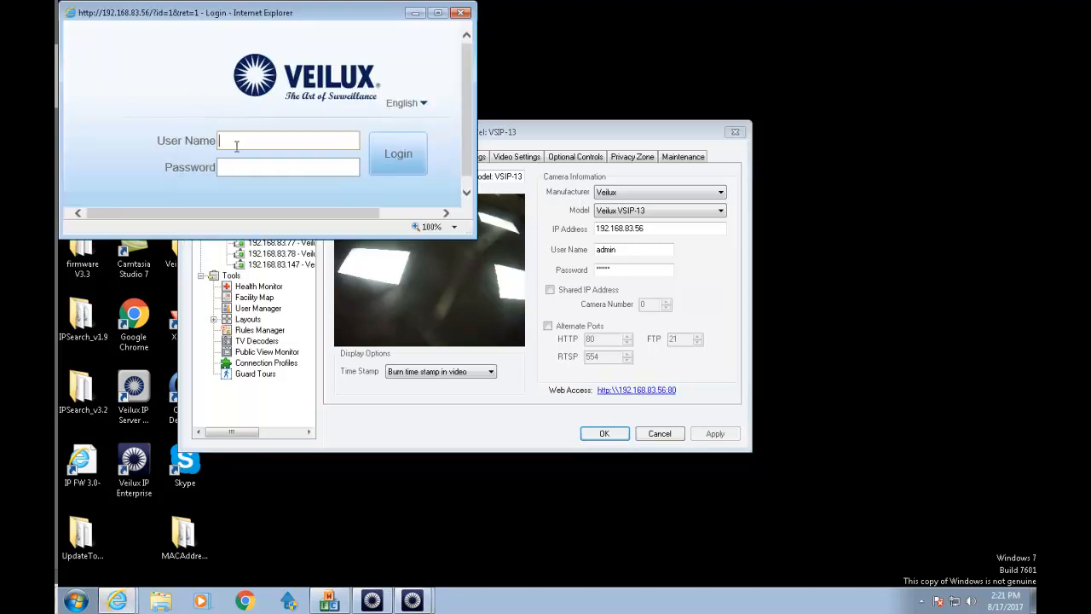
type("dmin")
key("Return")
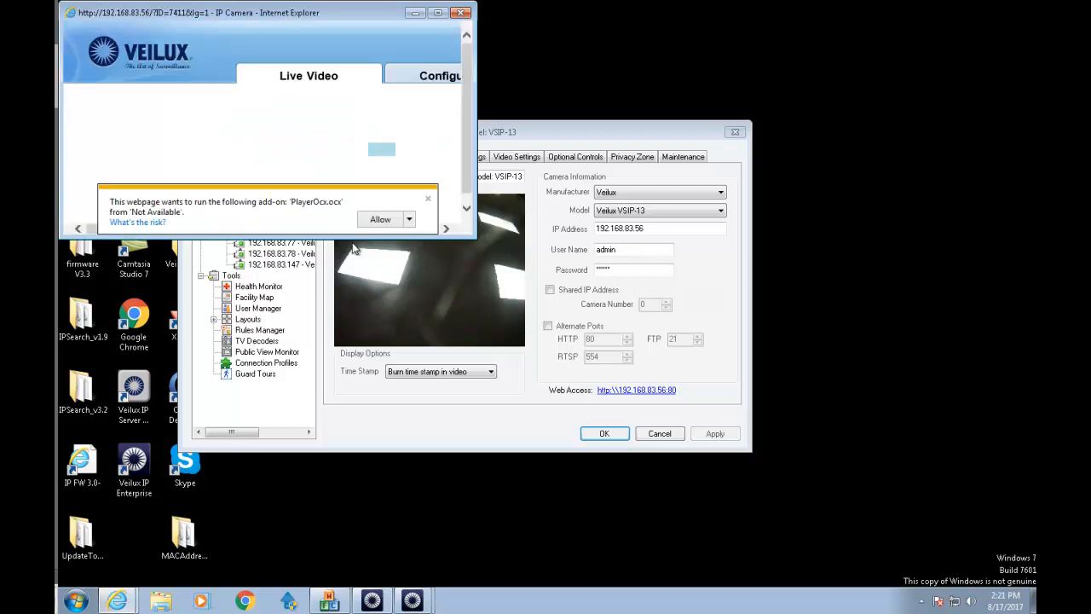
left_click(379, 219)
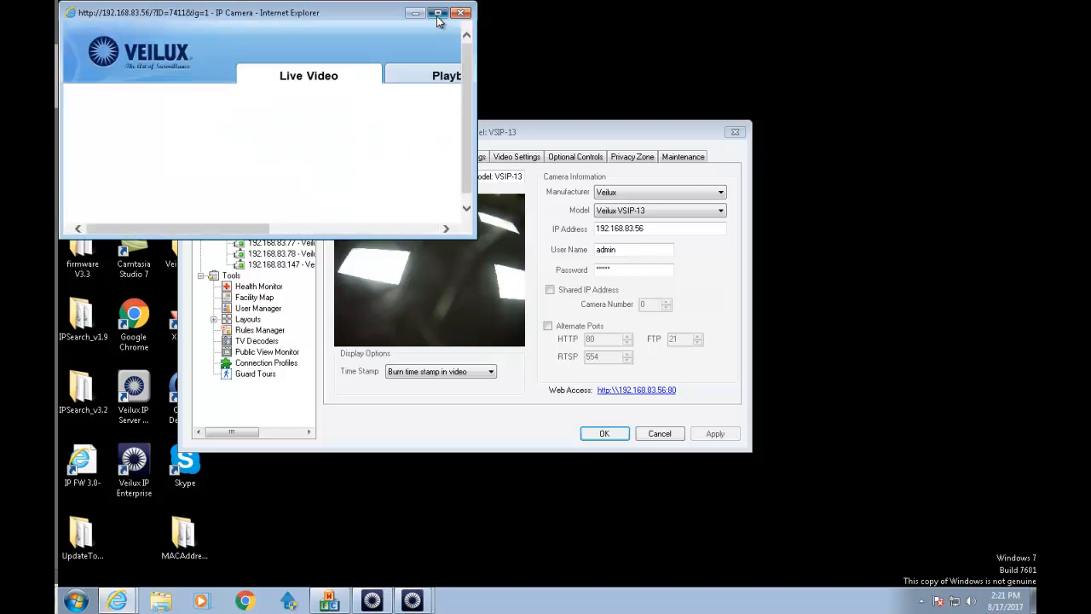
left_click(437, 14)
Review the 2592x1944, 10 fps base stream, then minimize the page and open the model list.
left_click(554, 78)
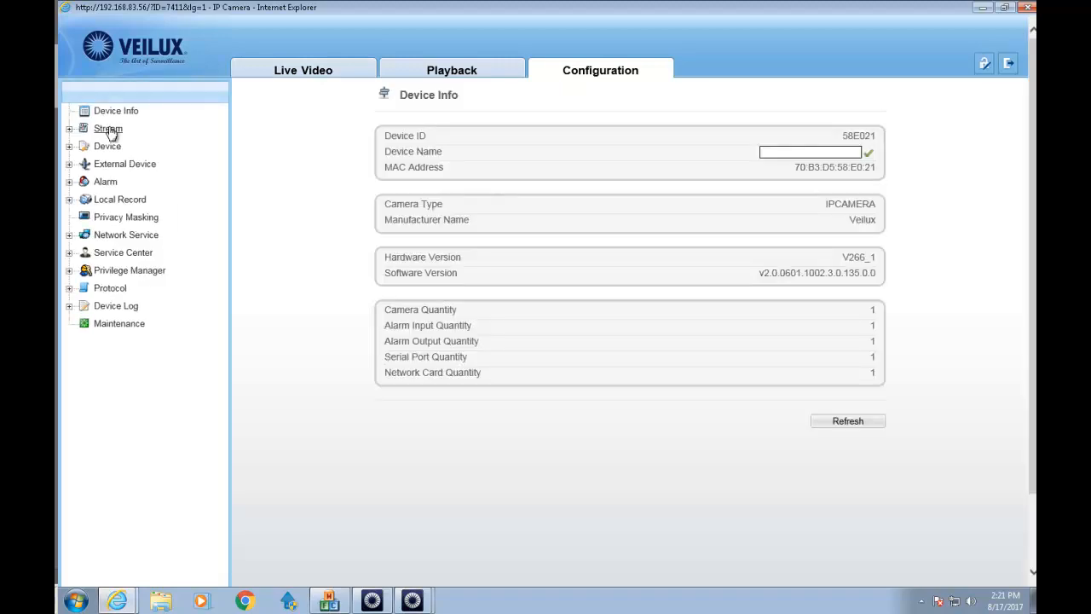
left_click(112, 129)
left_click(132, 151)
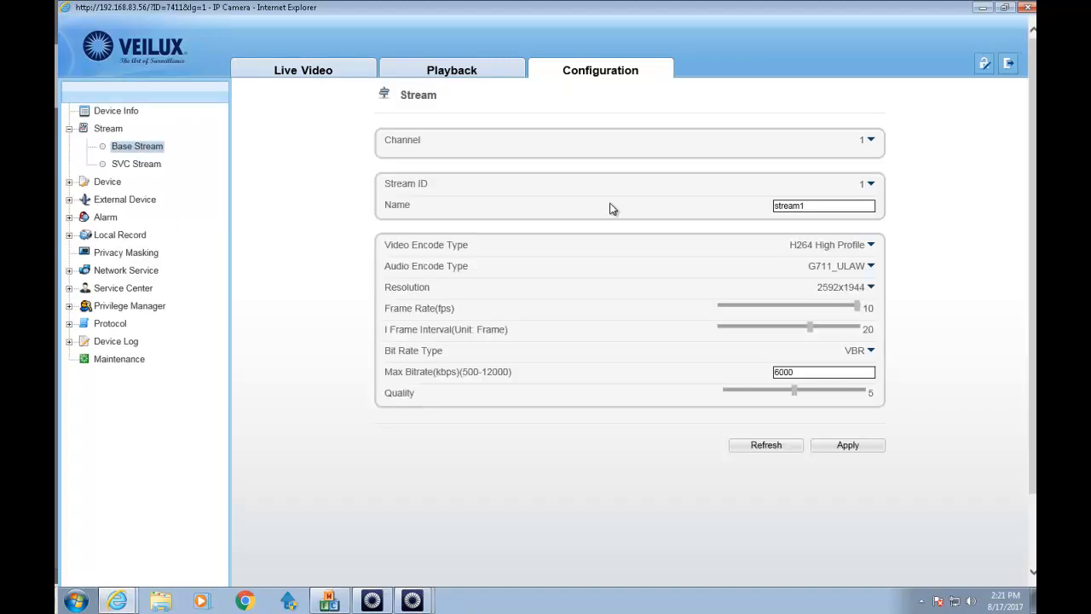
left_click(983, 6)
left_click(658, 213)
scroll(648, 324, "down", 2)
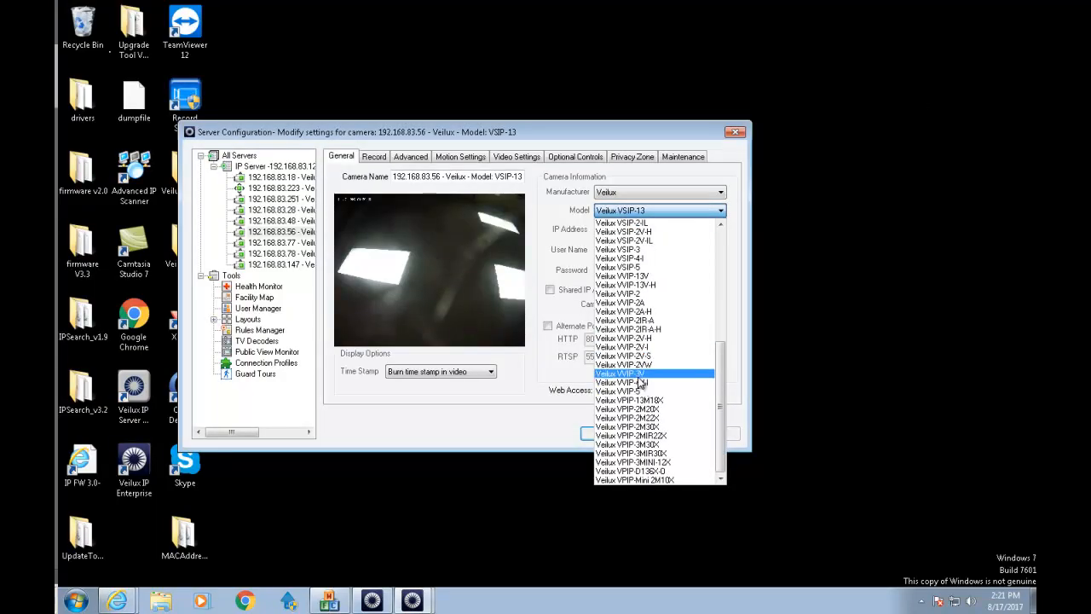
Set camera 192.168.83.56's model to Veilux VVIP-4V-I and apply it.
left_click(646, 384)
left_click(716, 437)
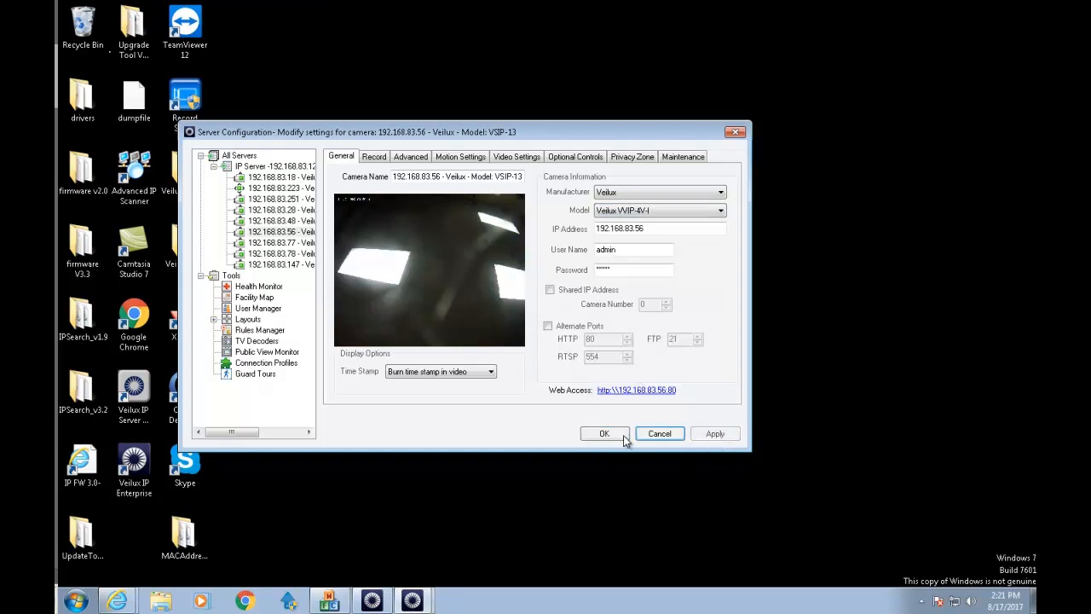
left_click(274, 243)
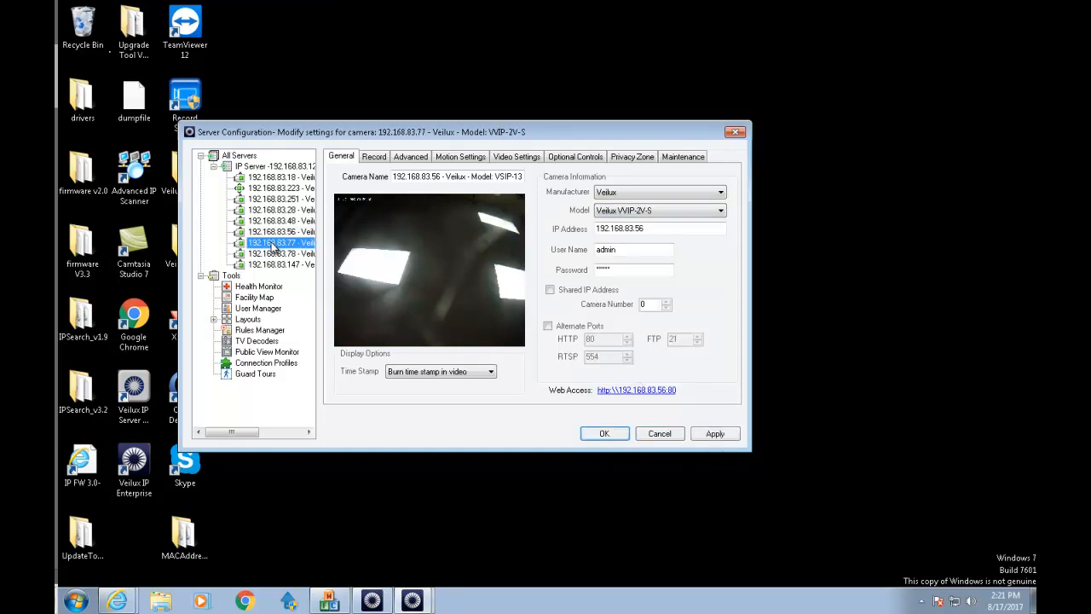
left_click(300, 232)
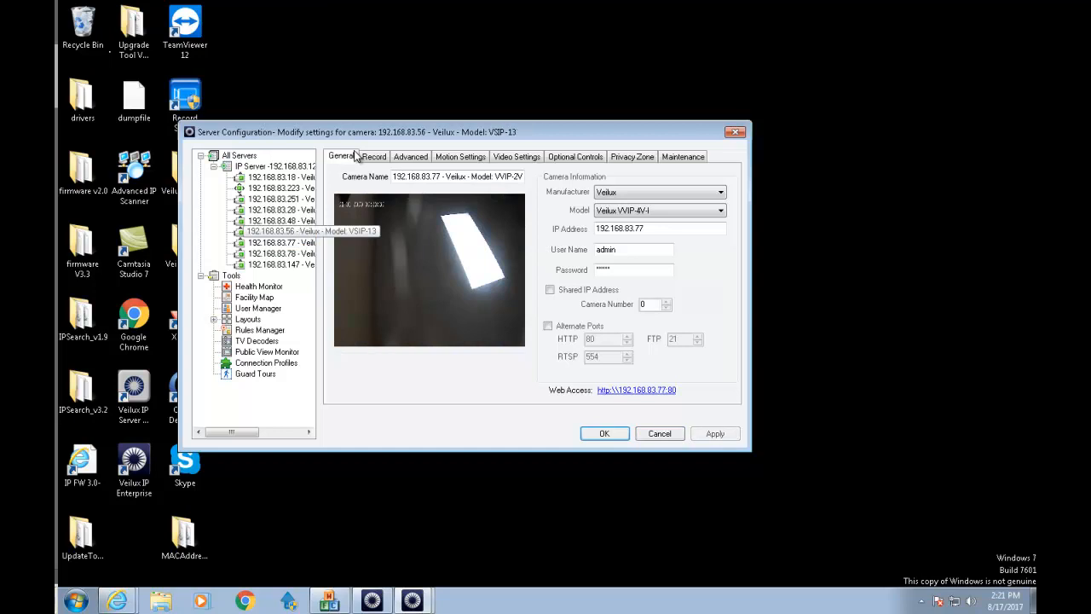
left_click(373, 158)
Close the leftover camera web pages and confirm a 10 fps live refresh rate.
left_click(115, 602)
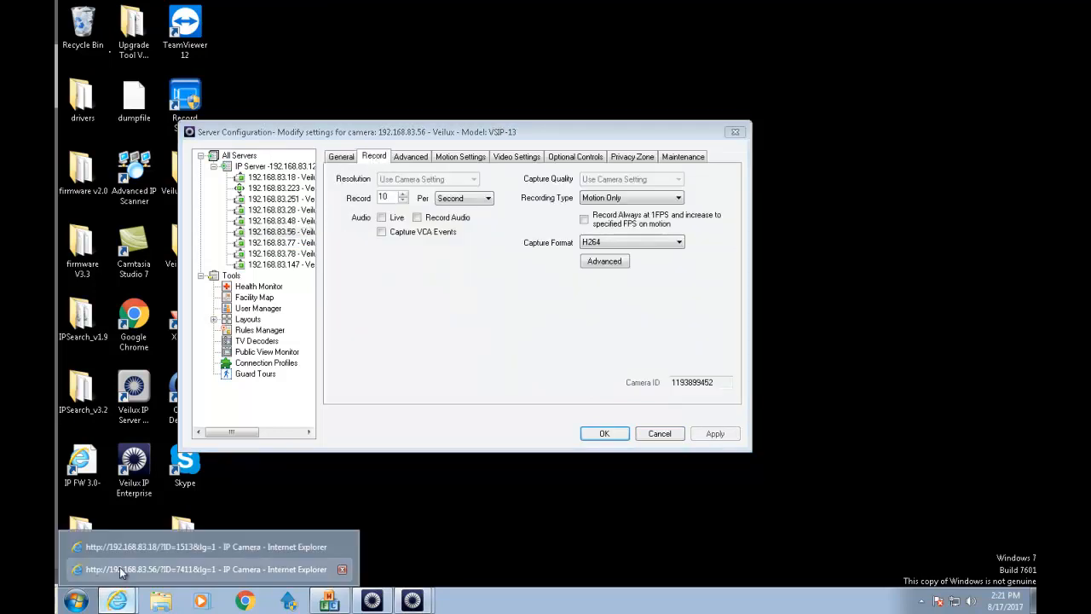
left_click(344, 547)
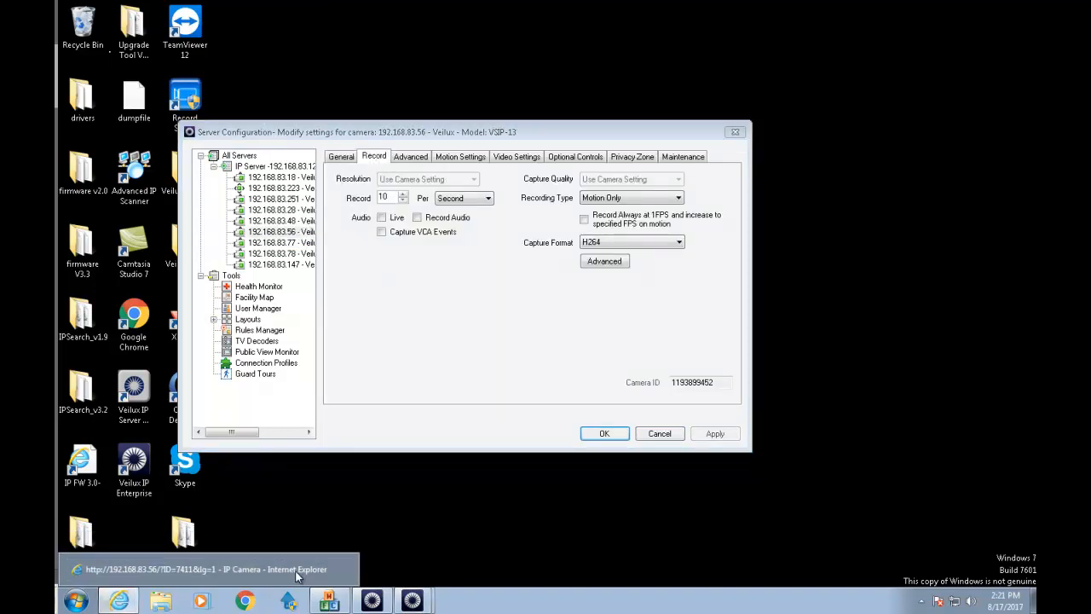
left_click(293, 574)
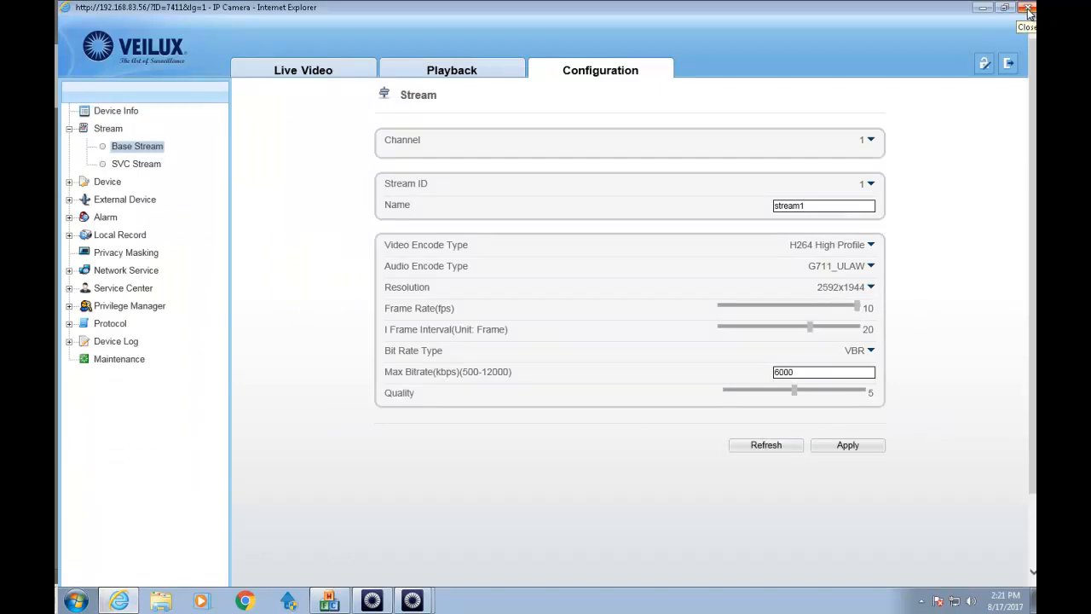
left_click(1030, 10)
left_click(1029, 8)
left_click(410, 156)
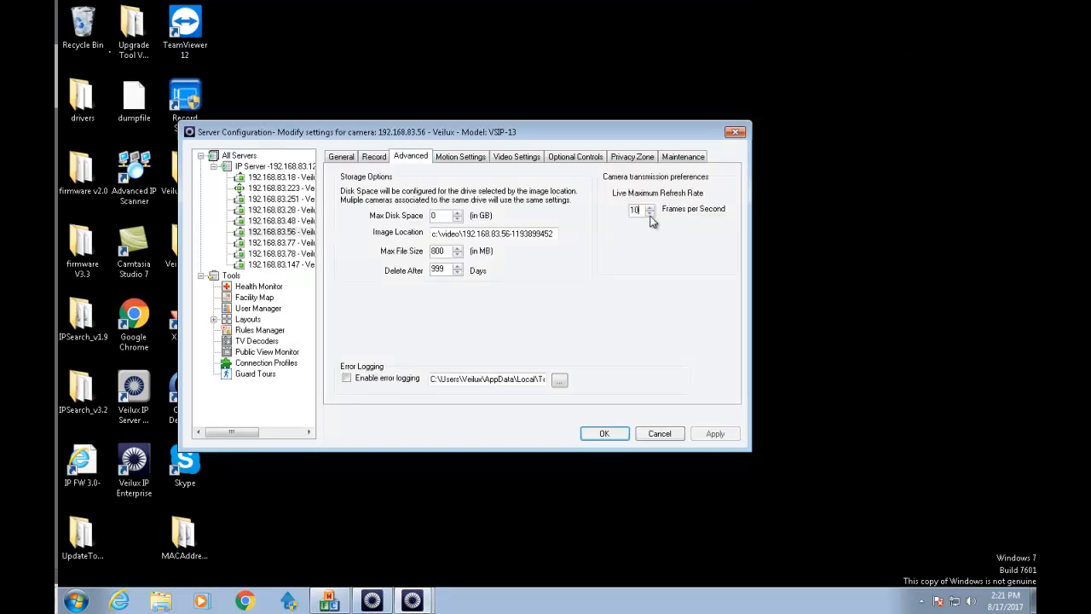
key("Return")
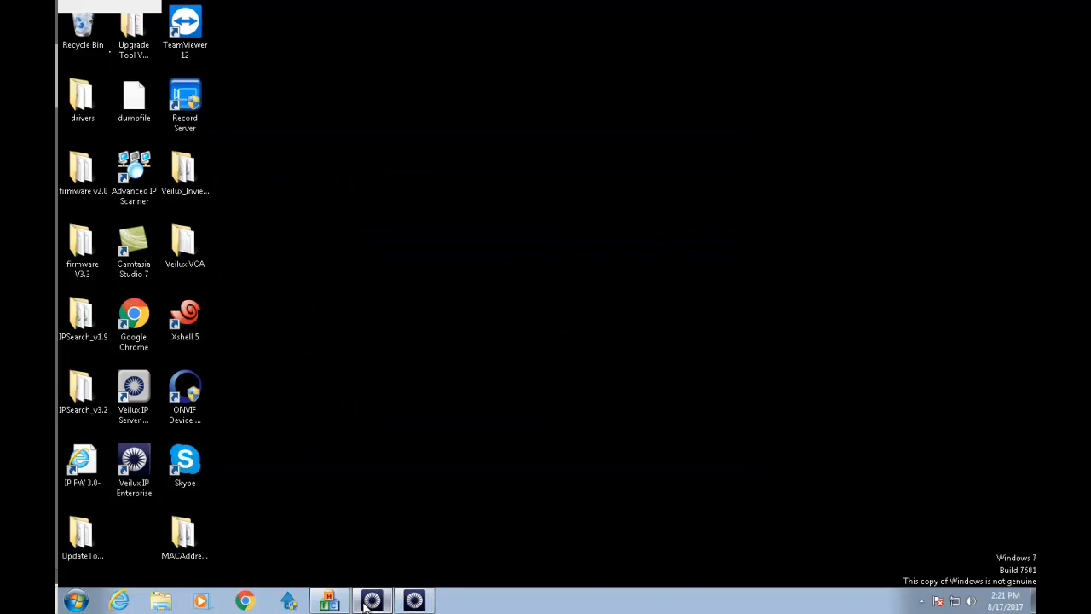
Set camera 192.168.83.77's live maximum refresh rate to 15 fps and apply it.
left_click(372, 601)
left_click(386, 602)
left_click(386, 602)
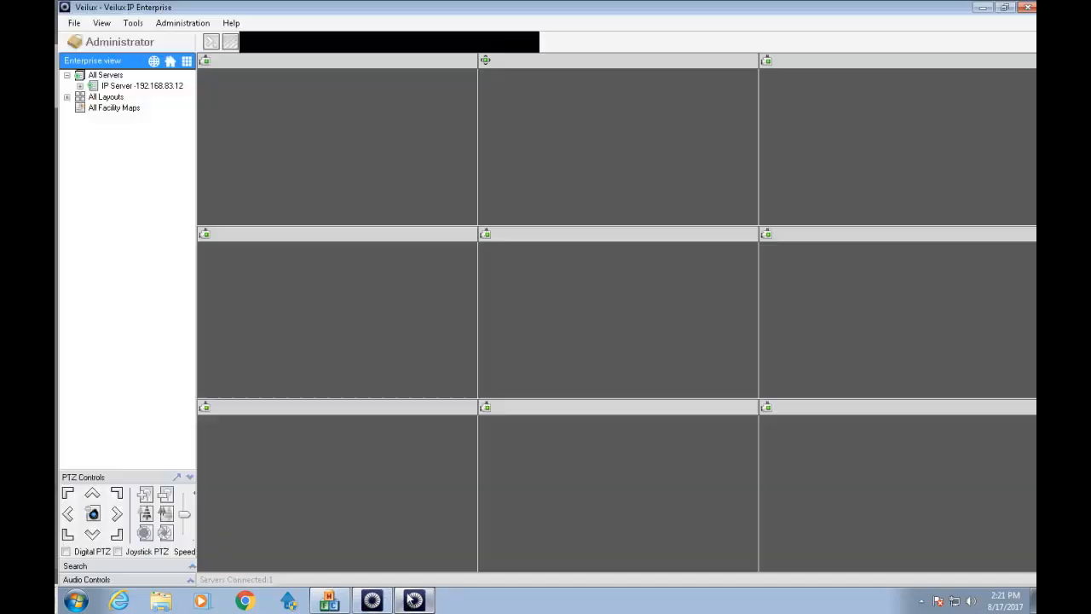
left_click(182, 23)
left_click(190, 40)
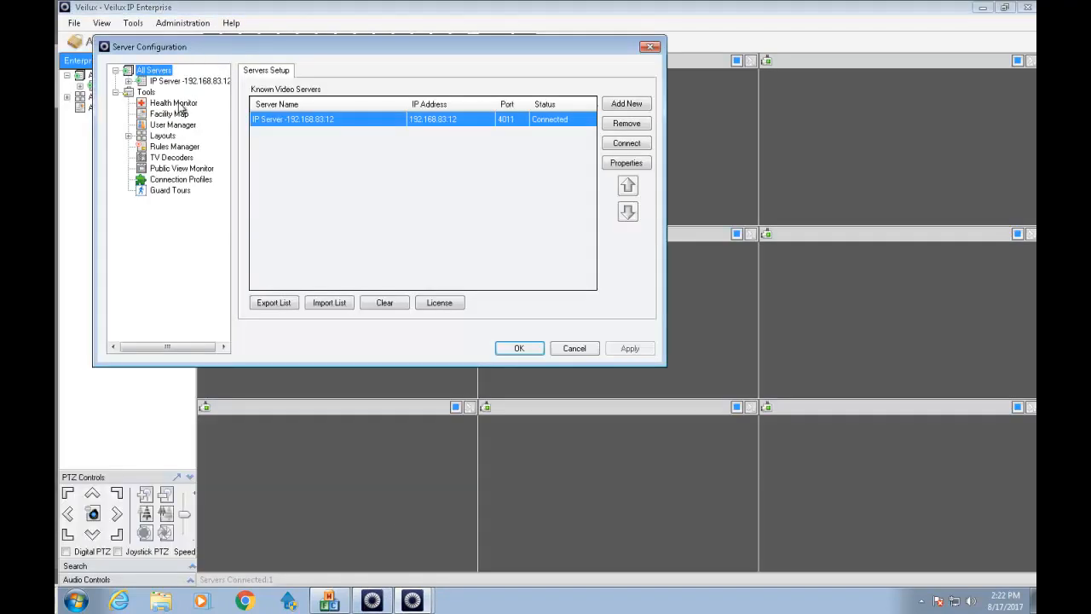
left_click(130, 81)
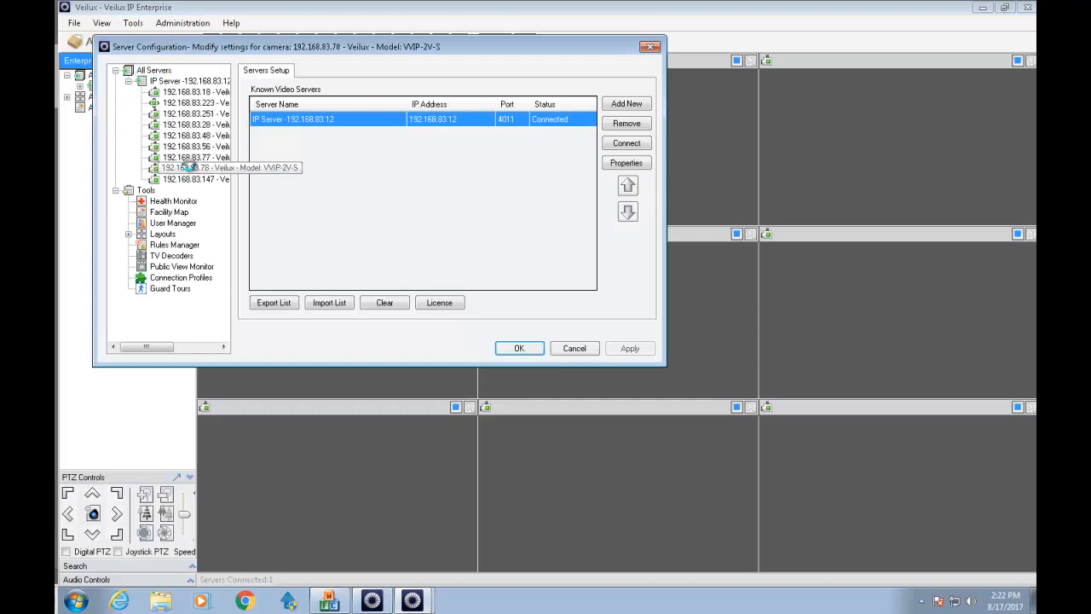
left_click(191, 157)
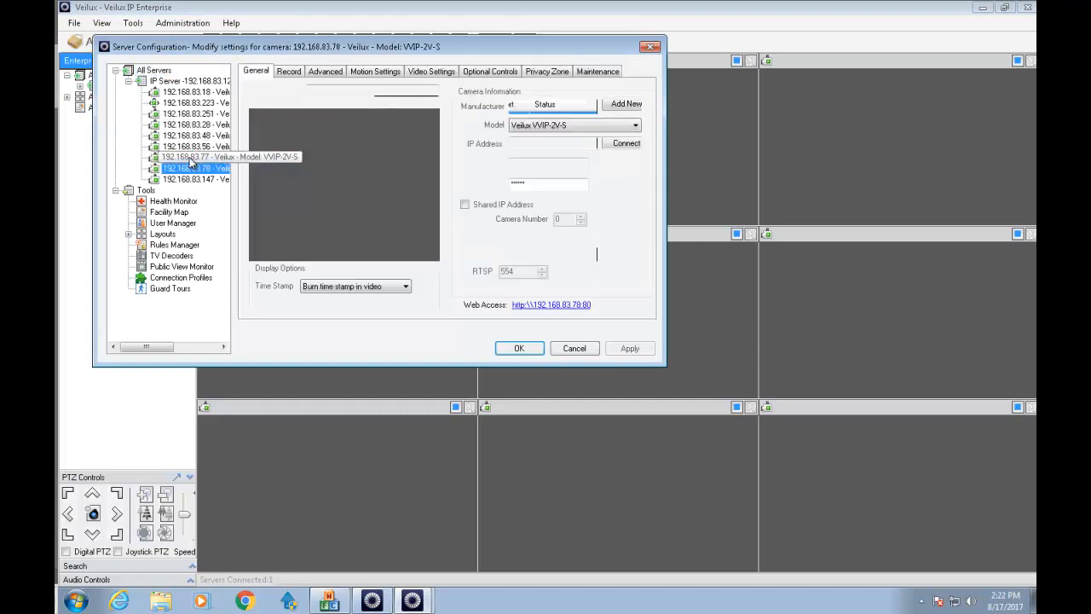
left_click(290, 72)
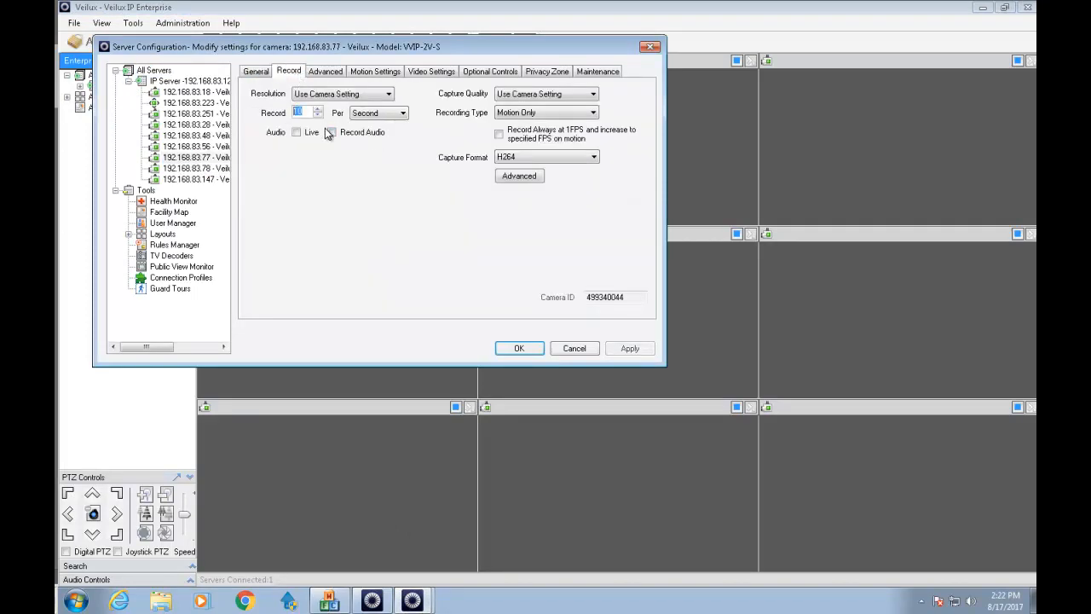
left_click(334, 73)
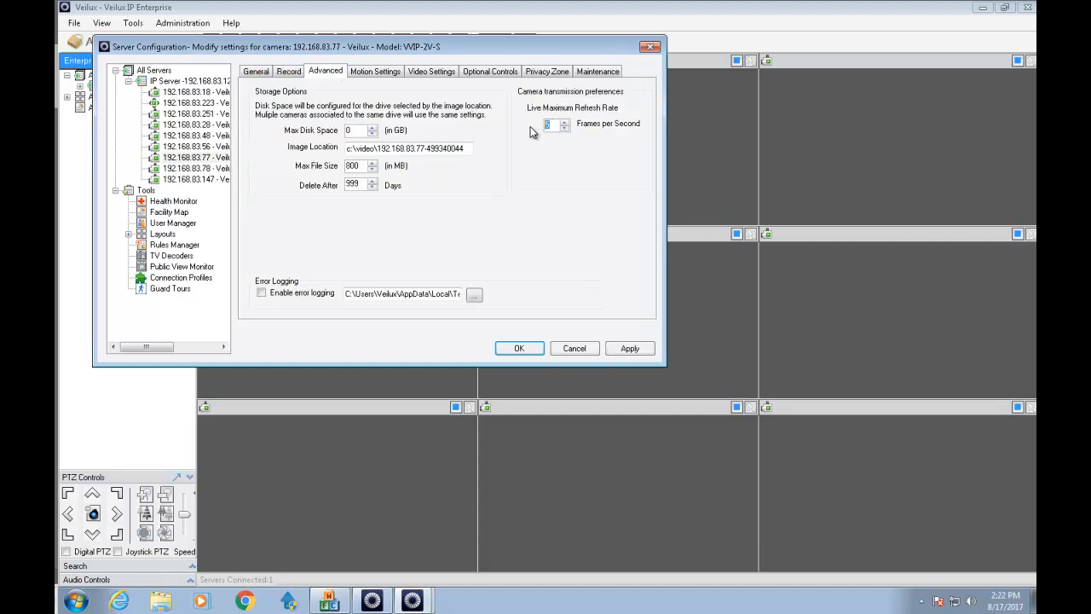
left_click(630, 348)
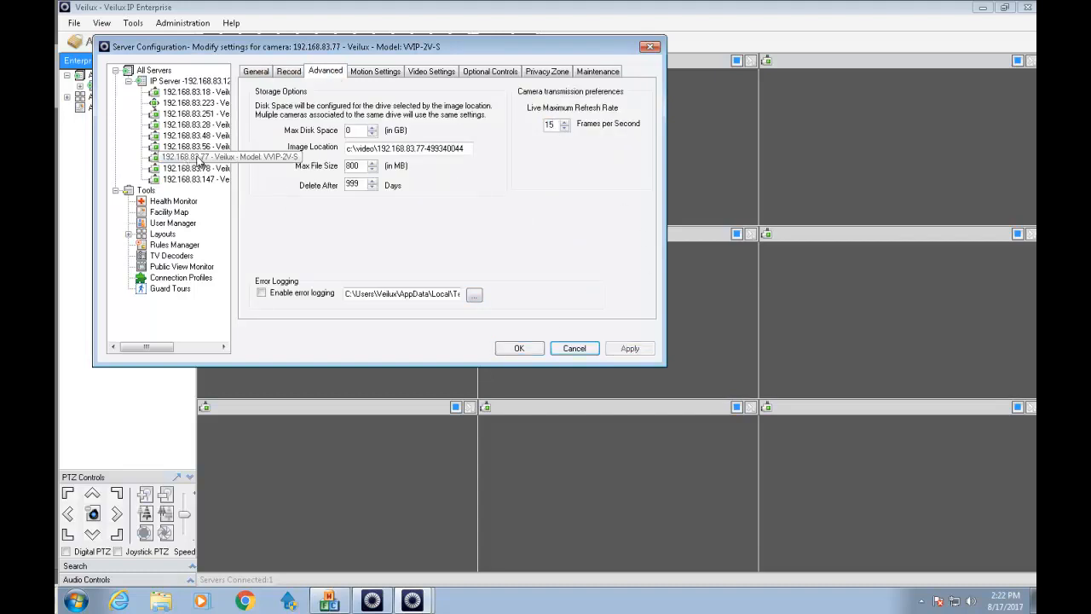
Set camera 192.168.83.78's live maximum refresh rate to 15 fps and apply it.
left_click(257, 72)
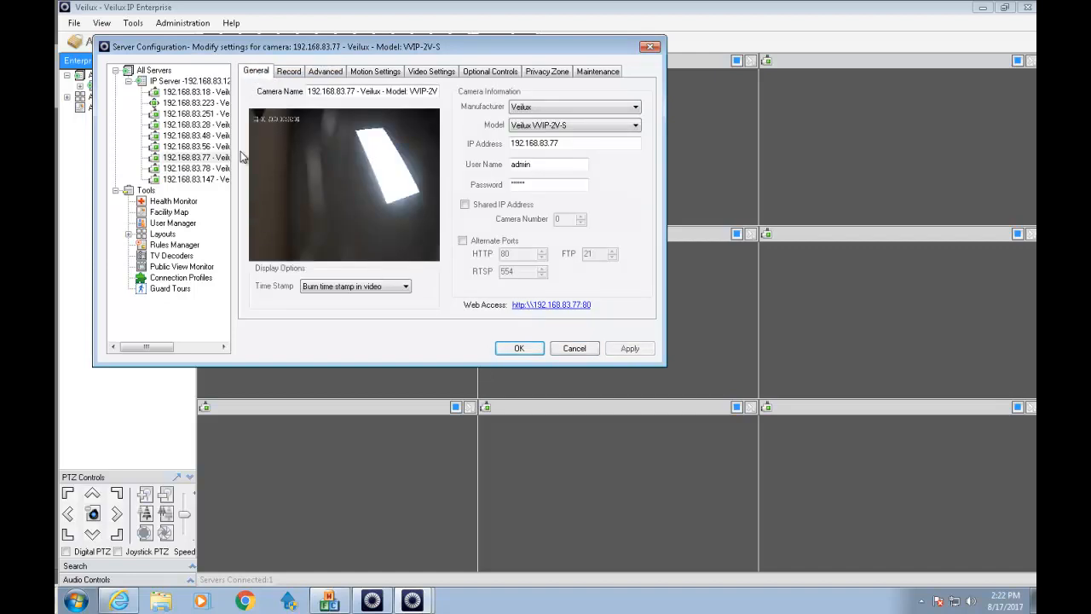
left_click(195, 168)
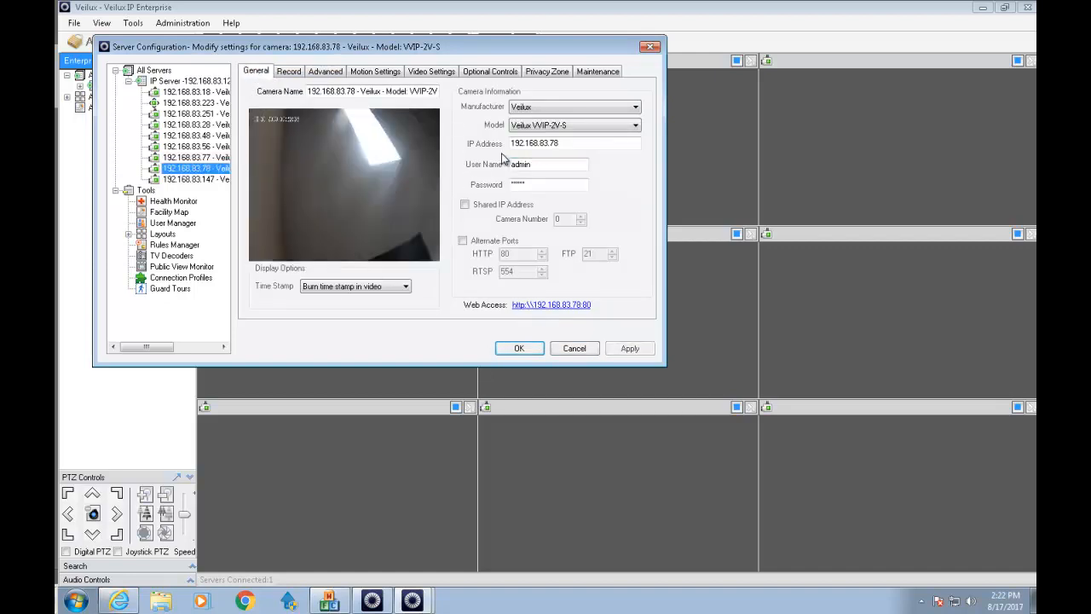
left_click(289, 71)
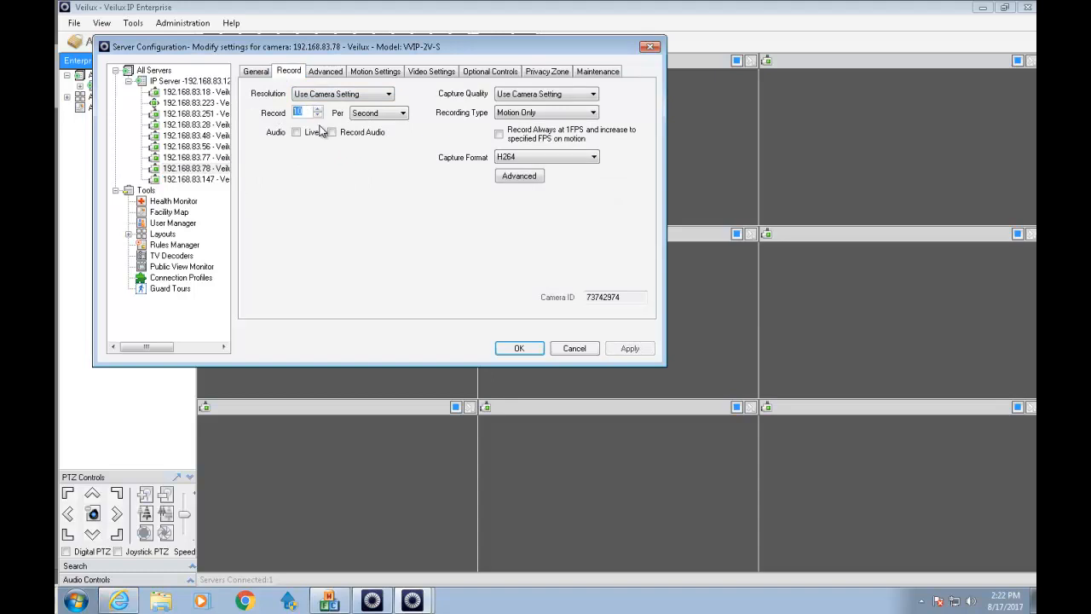
left_click(328, 72)
type("15")
left_click(629, 347)
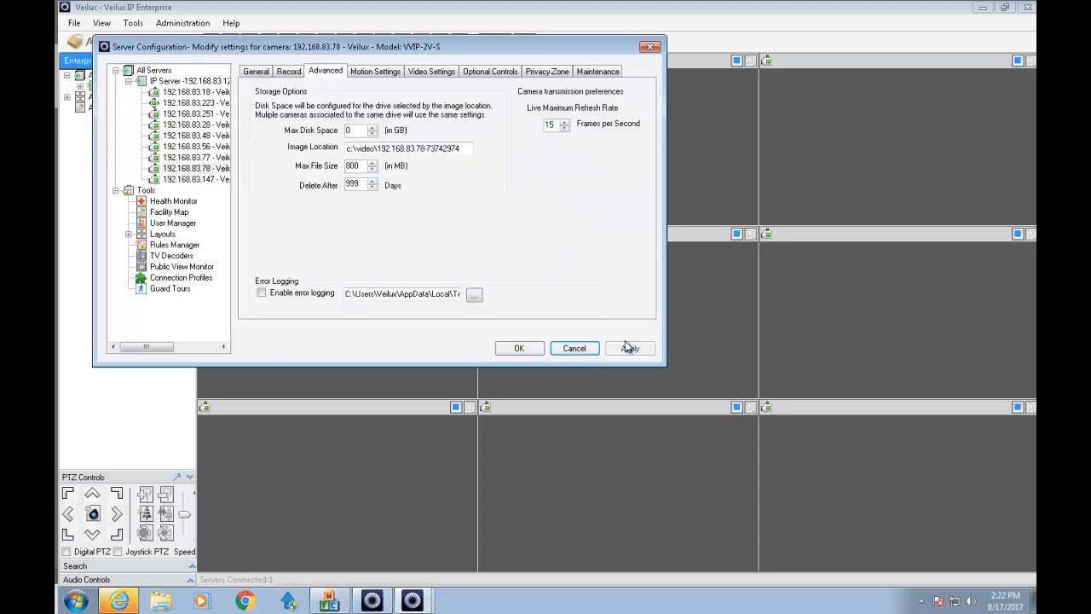
left_click(190, 180)
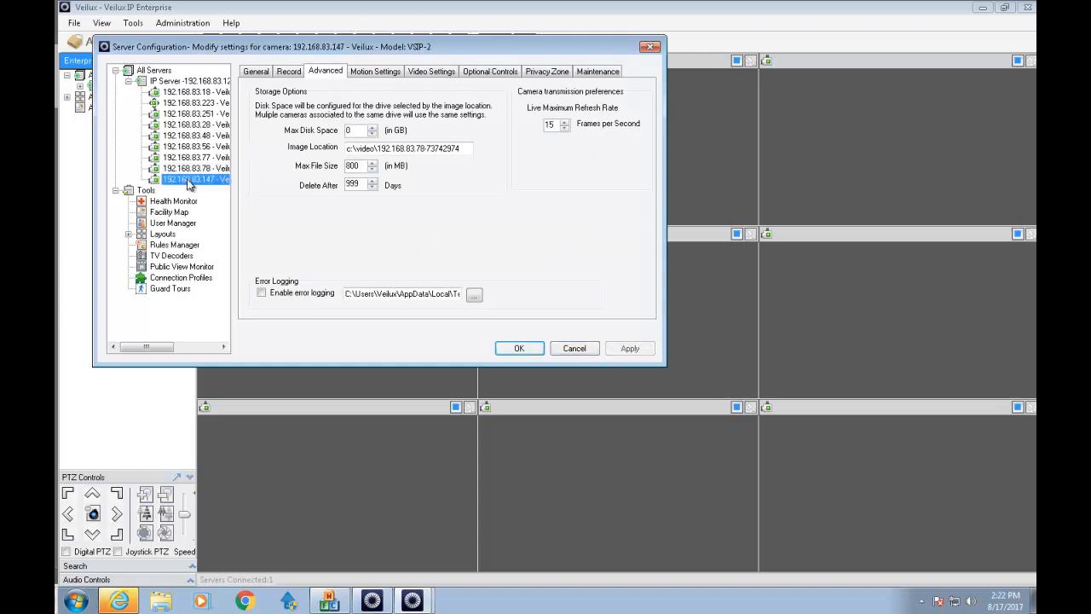
Raise camera 192.168.83.147's live maximum refresh rate from 5 to 15 fps and apply it.
left_click(267, 75)
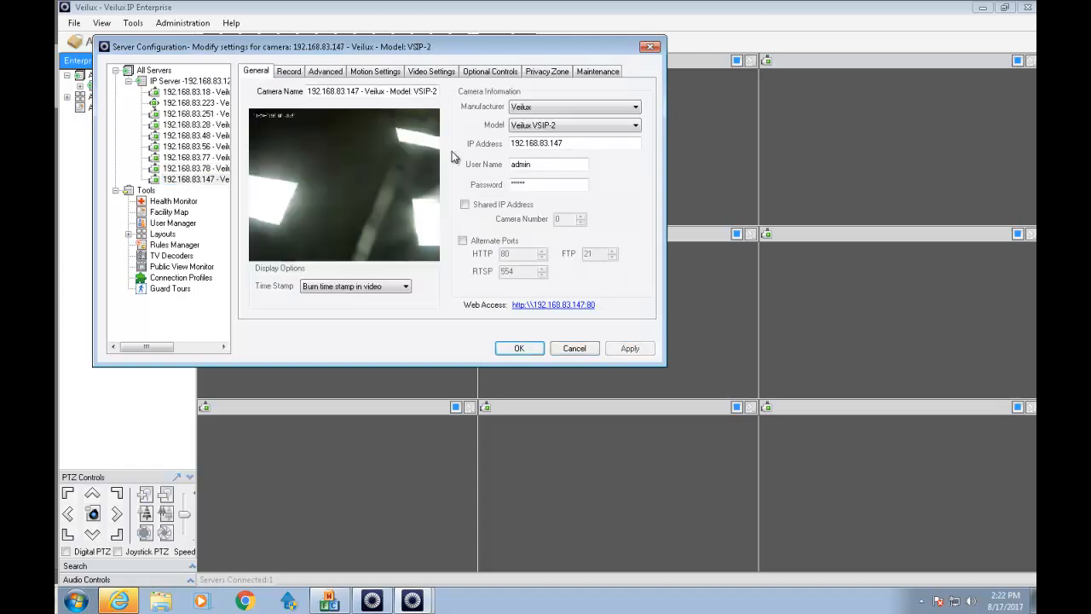
left_click(292, 75)
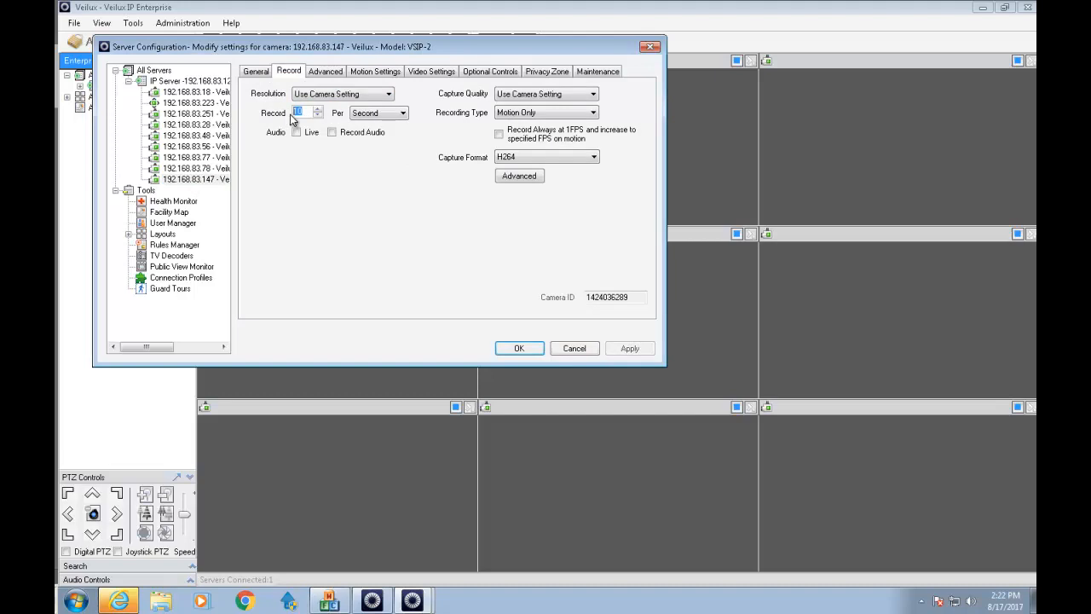
left_click(331, 74)
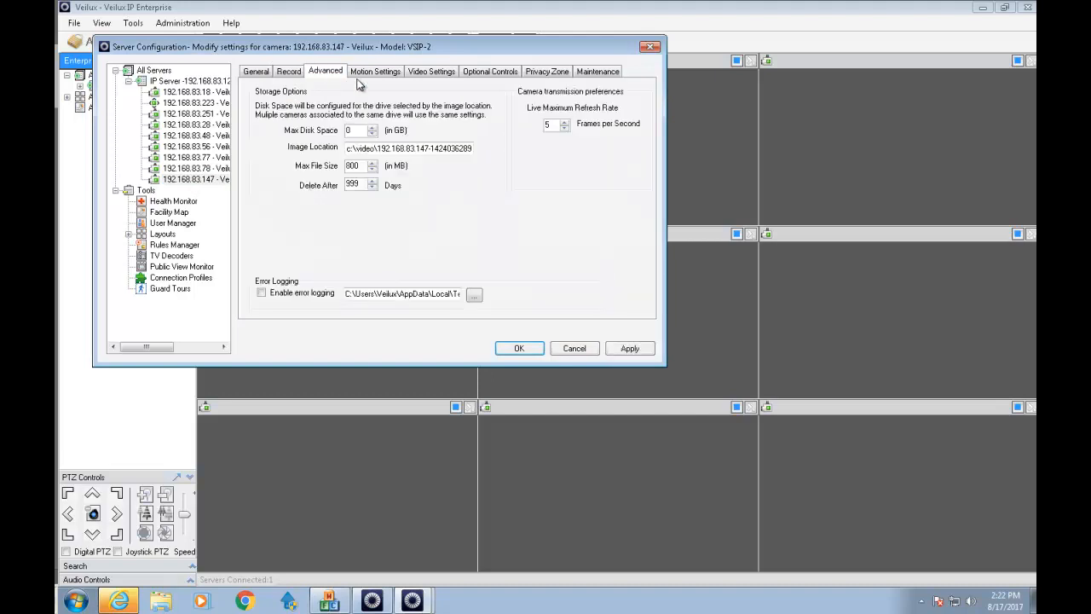
left_click(549, 125)
type("15")
key("BackSpace")
key("BackSpace")
key("BackSpace")
type("15")
left_click(631, 348)
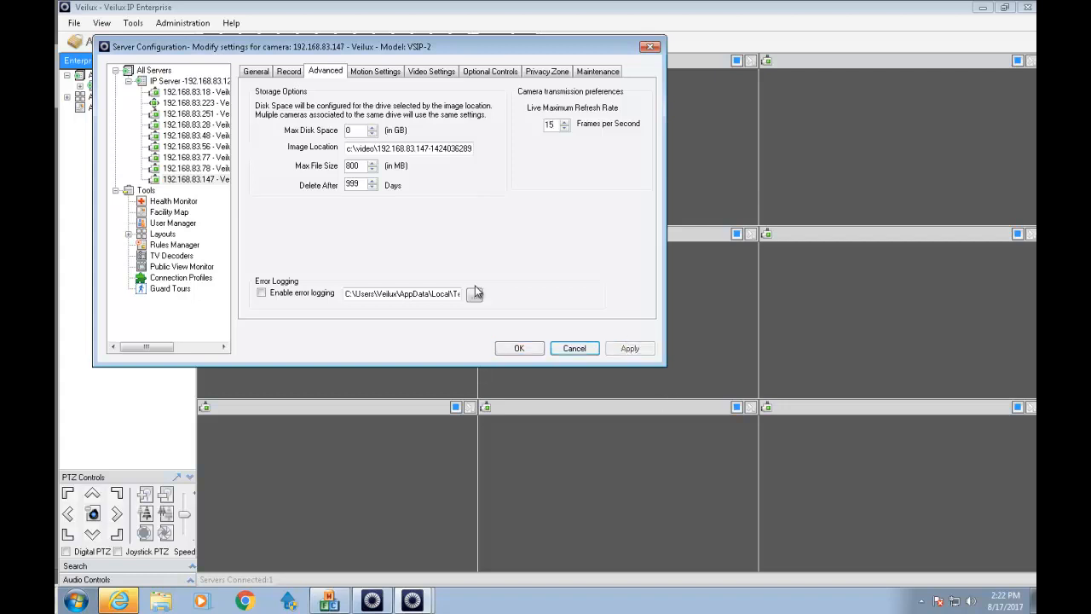
left_click(164, 180)
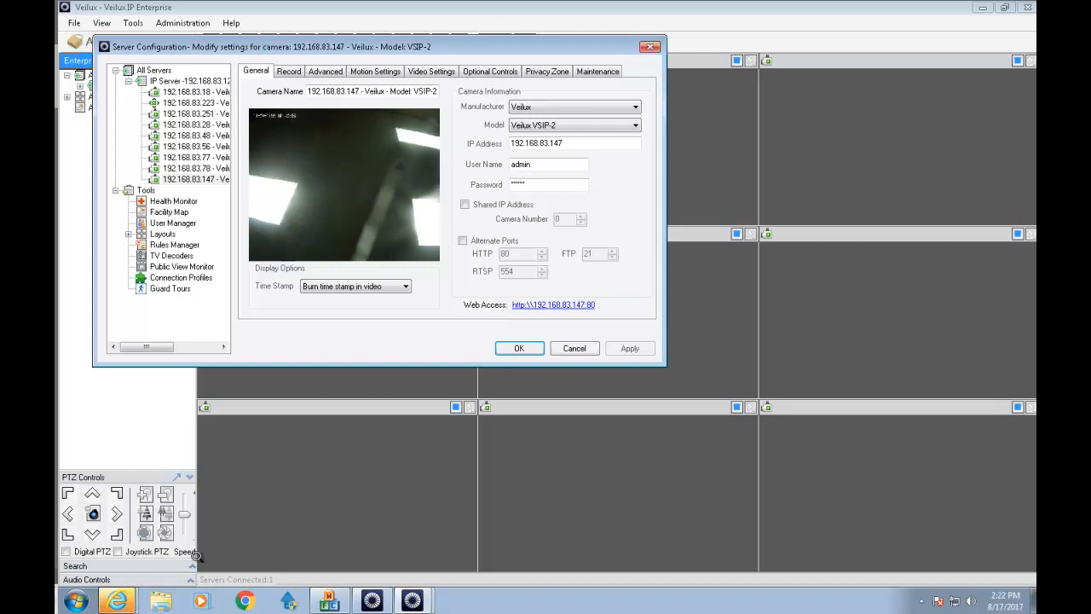
left_click(128, 599)
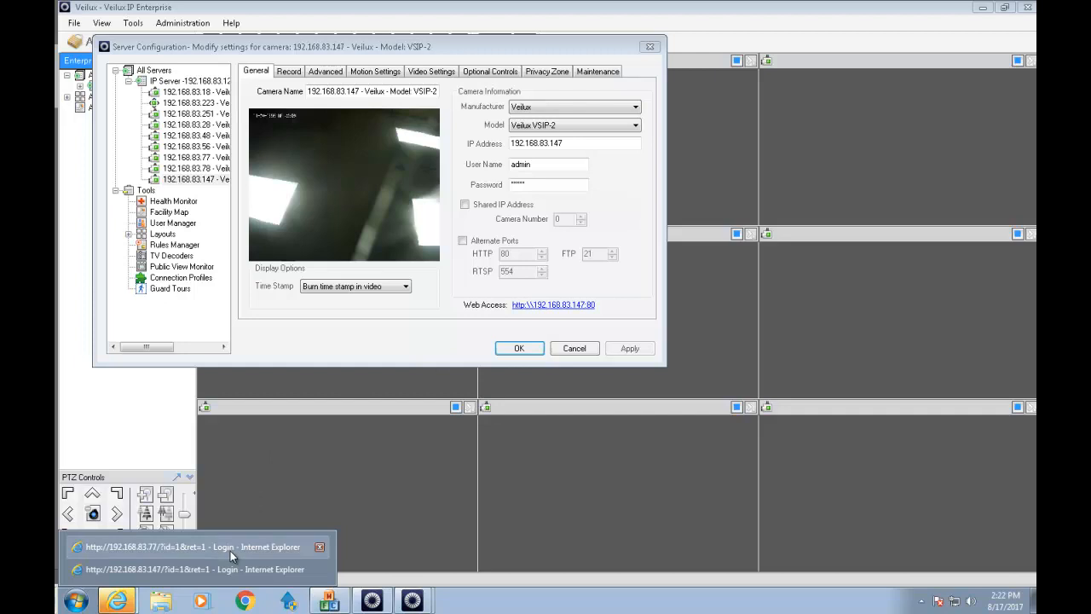
Log into camera 192.168.83.77's web page and allow the video player add-on.
left_click(197, 168)
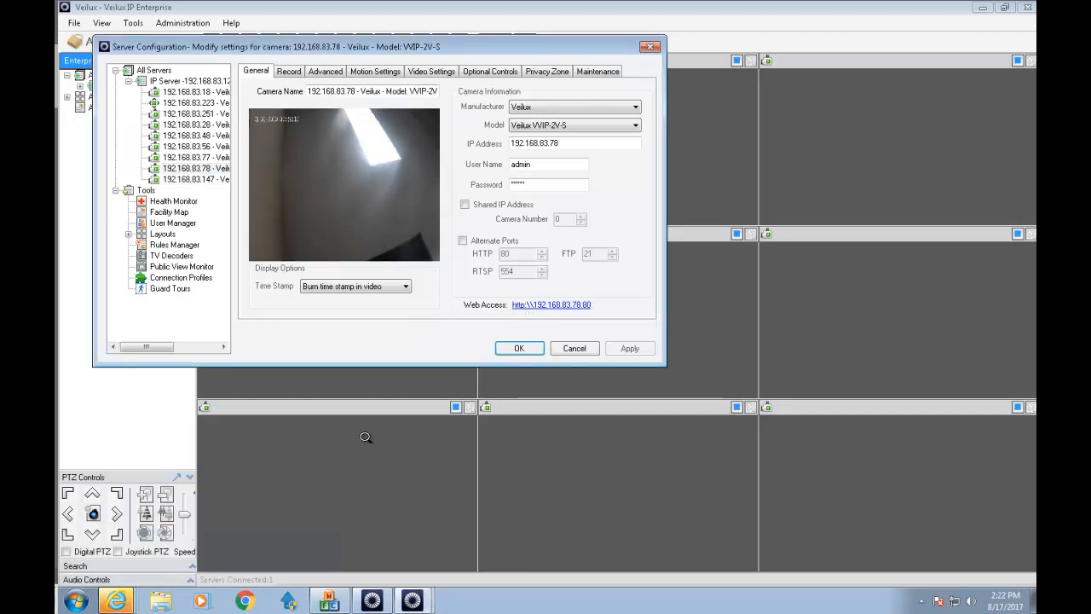
left_click(134, 565)
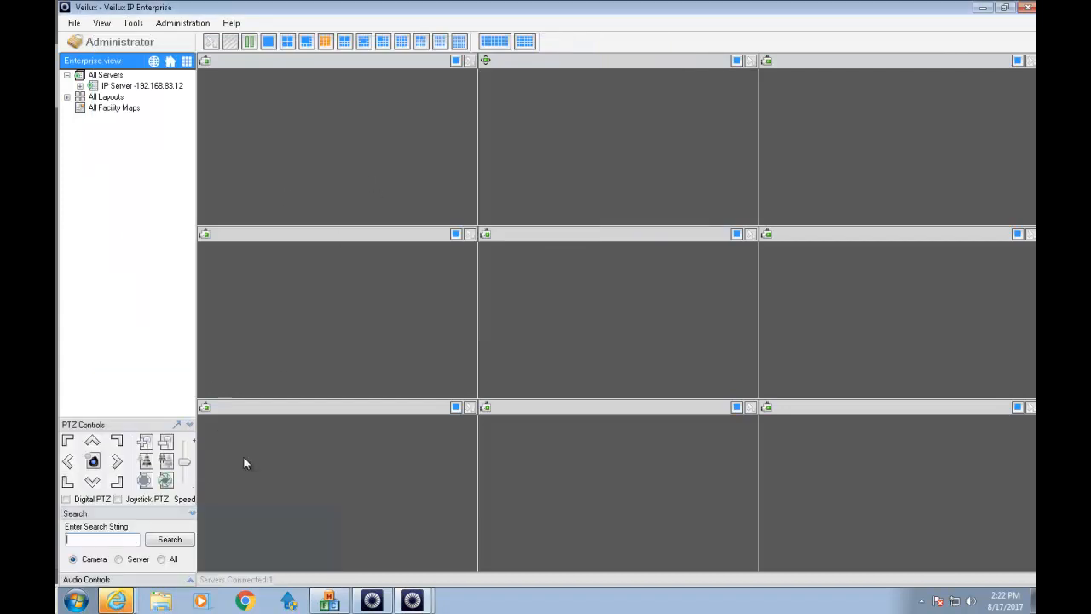
left_click(983, 7)
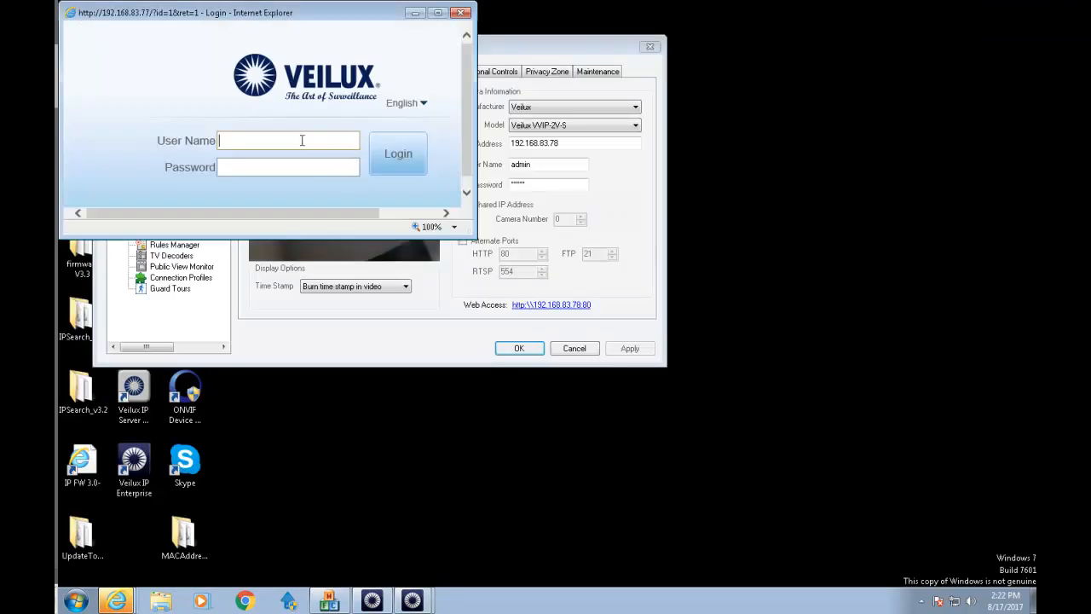
type("admin")
left_click(520, 347)
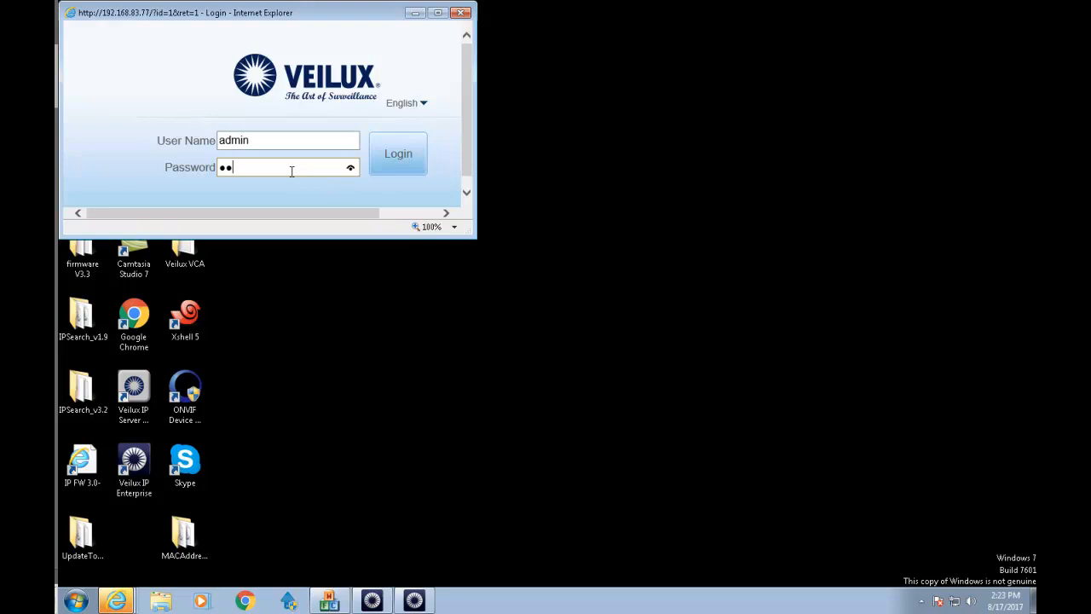
key("Return")
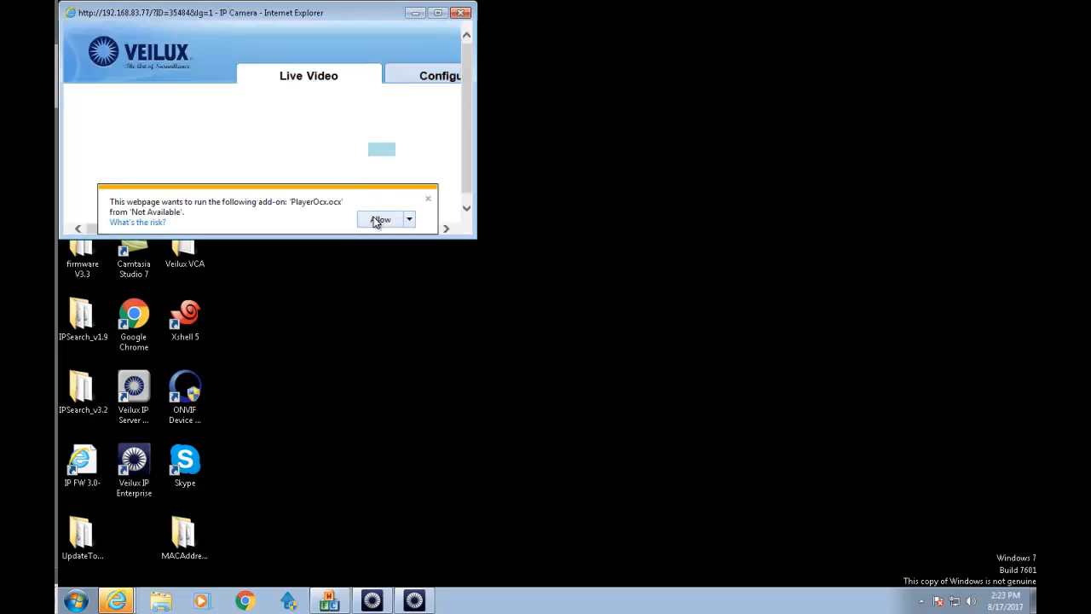
left_click(376, 221)
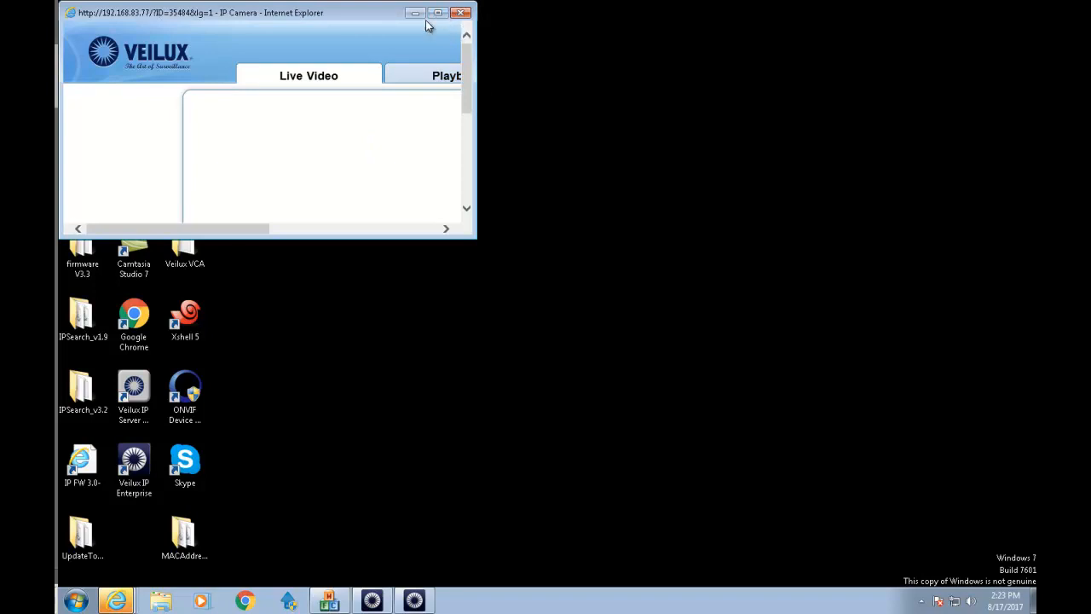
left_click(437, 13)
Raise the base stream frame rate from 10 to 30 fps, apply it, and close the page.
left_click(586, 77)
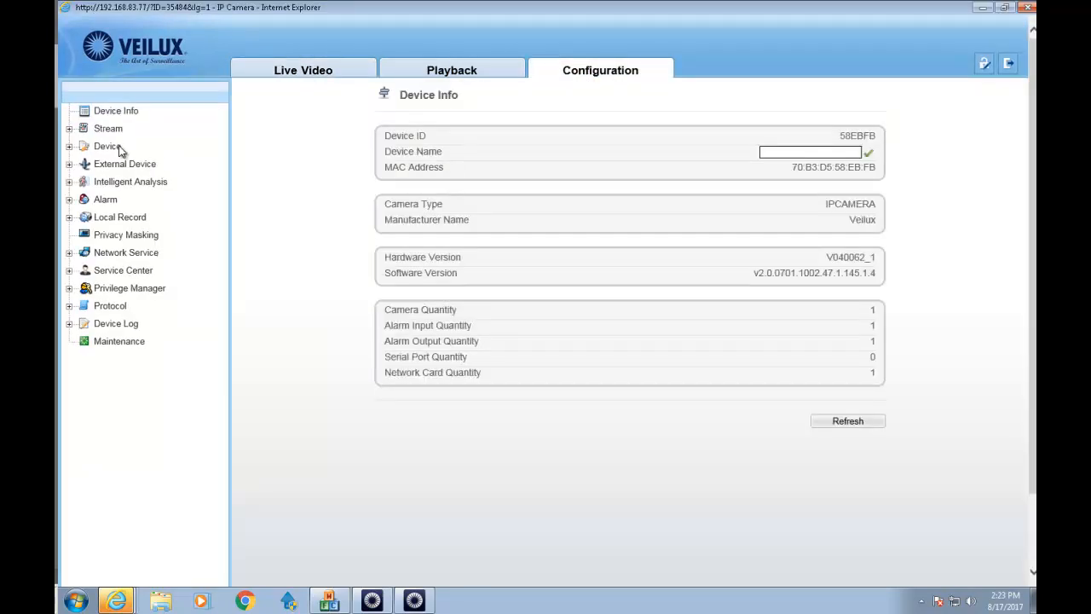
left_click(110, 130)
left_click(121, 148)
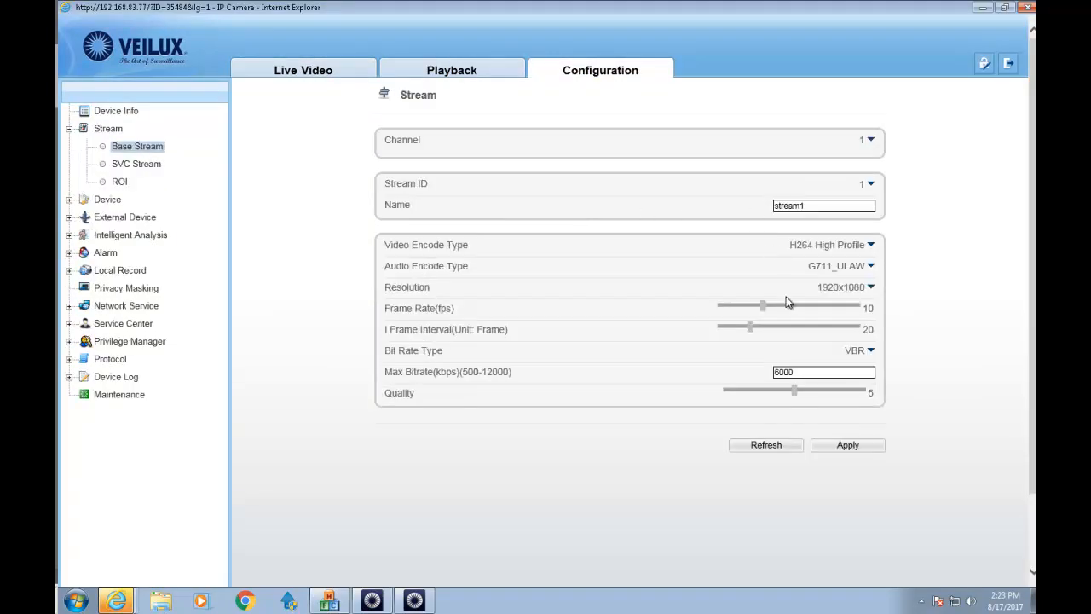
left_click_drag(763, 309, 859, 309)
double_click(867, 309)
left_click(840, 443)
left_click(1029, 7)
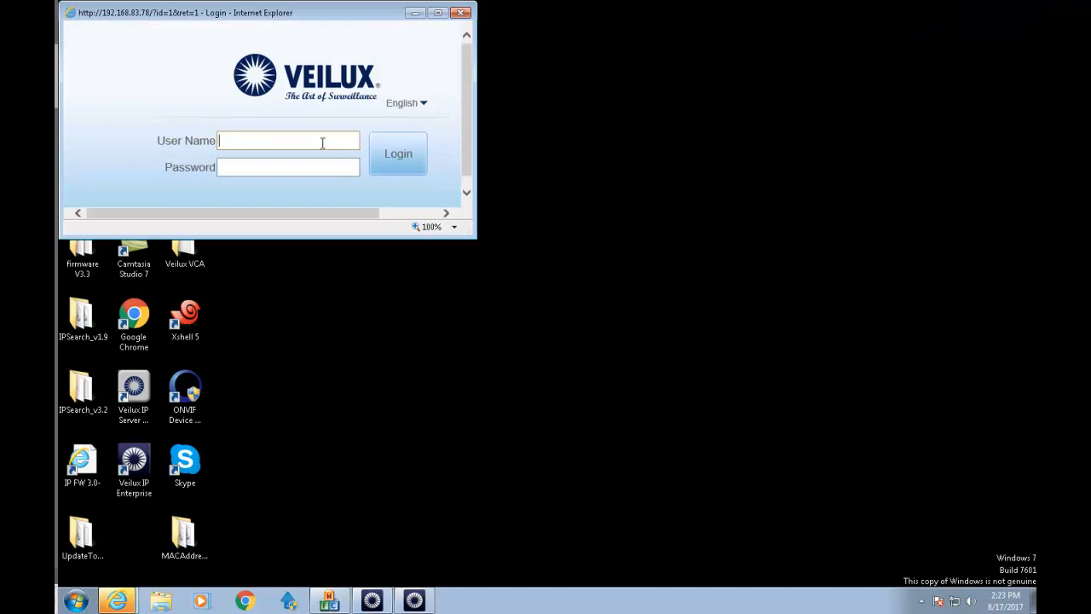
Log into camera 192.168.83.78's web page and allow the video player add-on.
type("n")
key("Return")
left_click(436, 12)
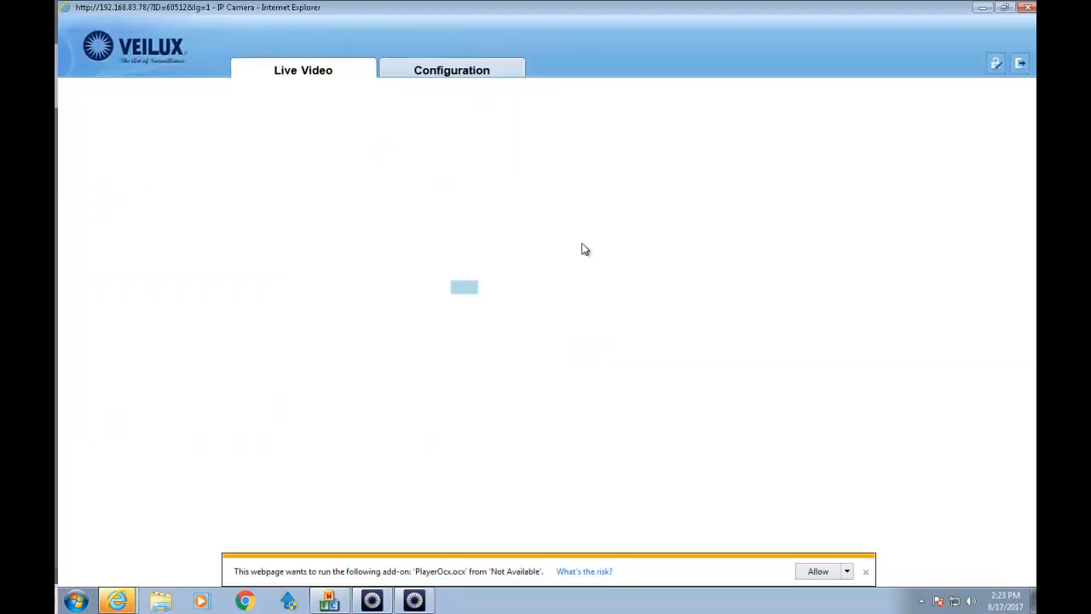
left_click(820, 571)
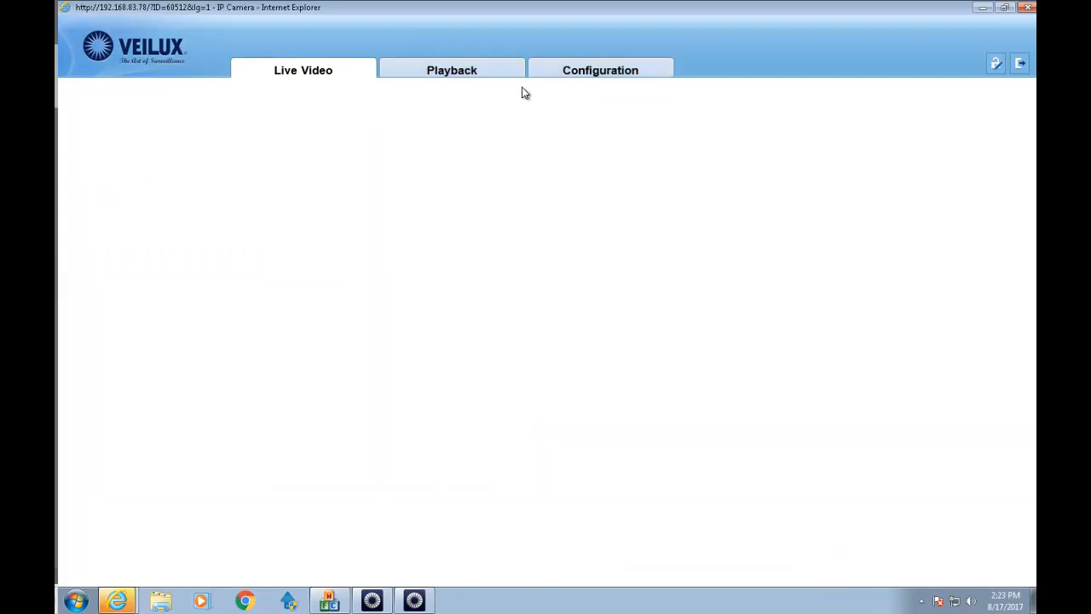
Set the base stream frame rate to 30 fps, apply it, and close the page.
left_click(575, 77)
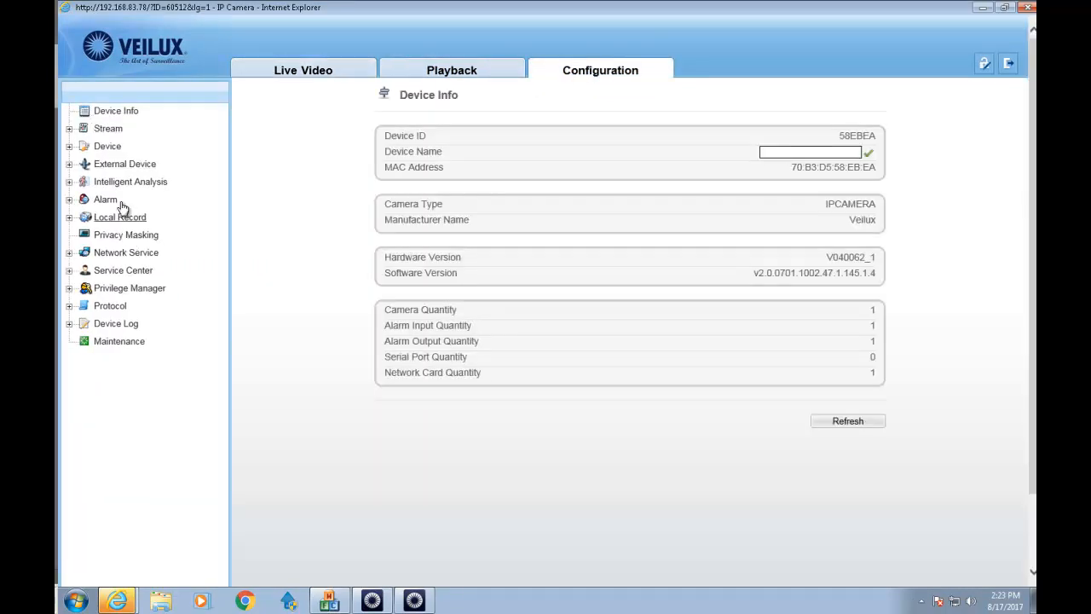
left_click(109, 131)
left_click(136, 146)
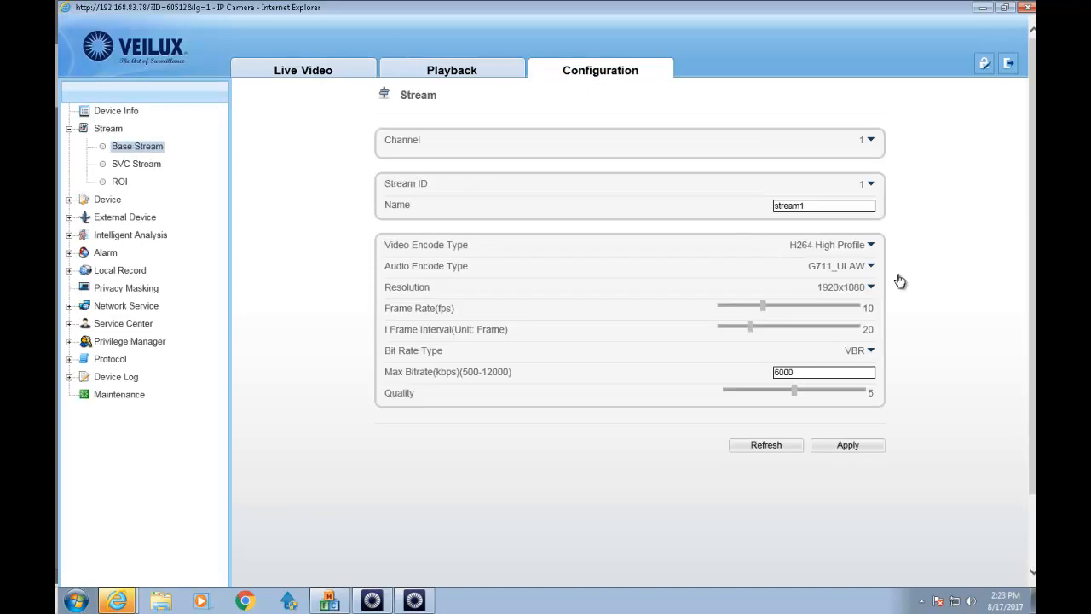
left_click_drag(774, 308, 868, 308)
left_click(861, 315)
left_click_drag(857, 313, 869, 313)
left_click(878, 447)
key("Return")
left_click(1029, 8)
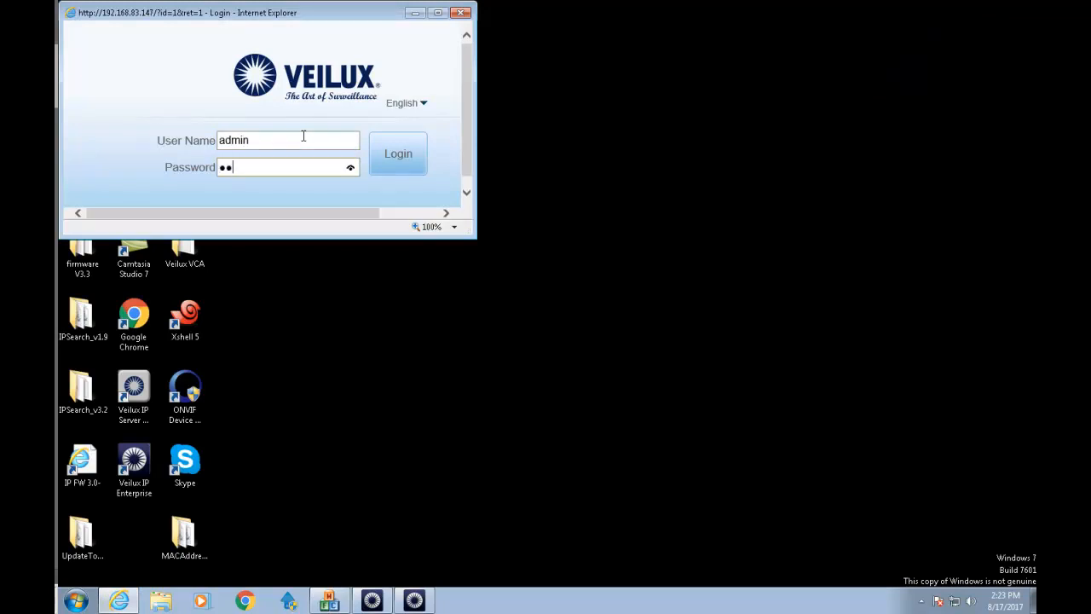
Log into camera 192.168.83.147, change its base stream from 10 to 20 fps, apply, and close.
key("Return")
left_click(437, 12)
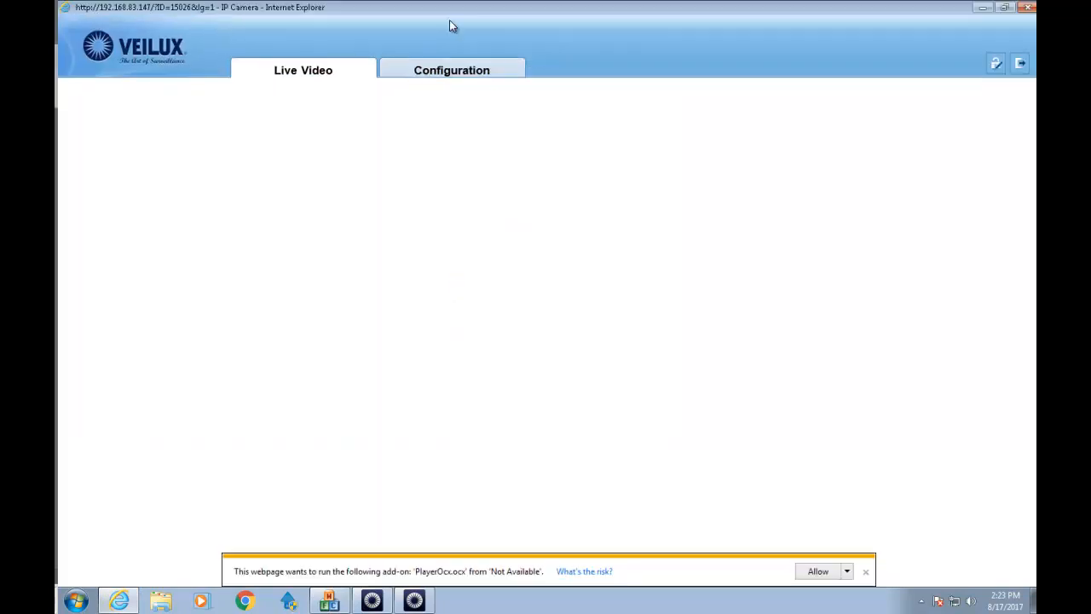
left_click(492, 75)
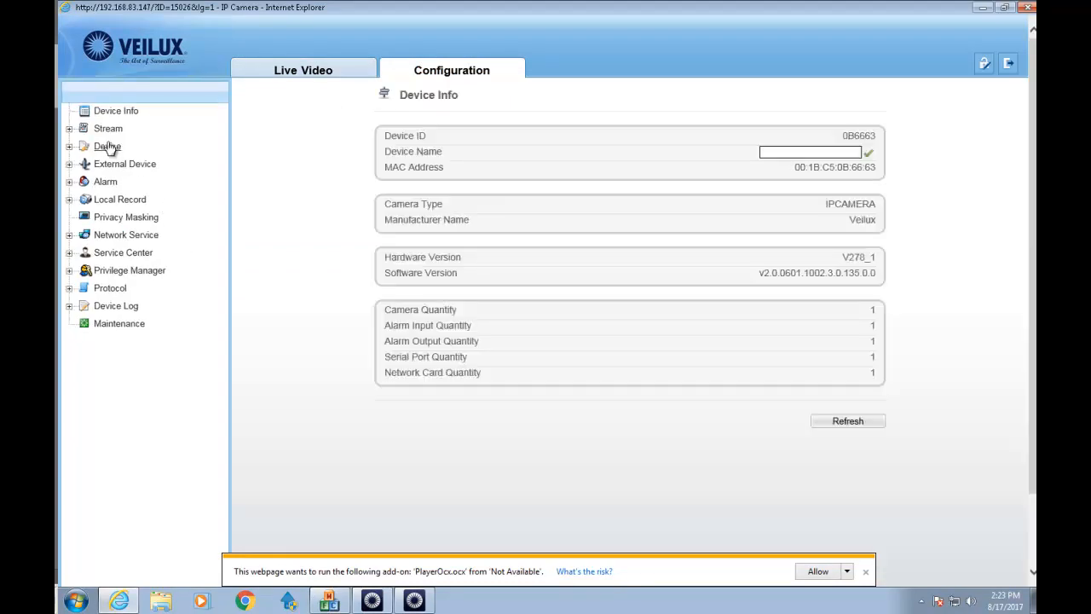
left_click(107, 129)
left_click(113, 150)
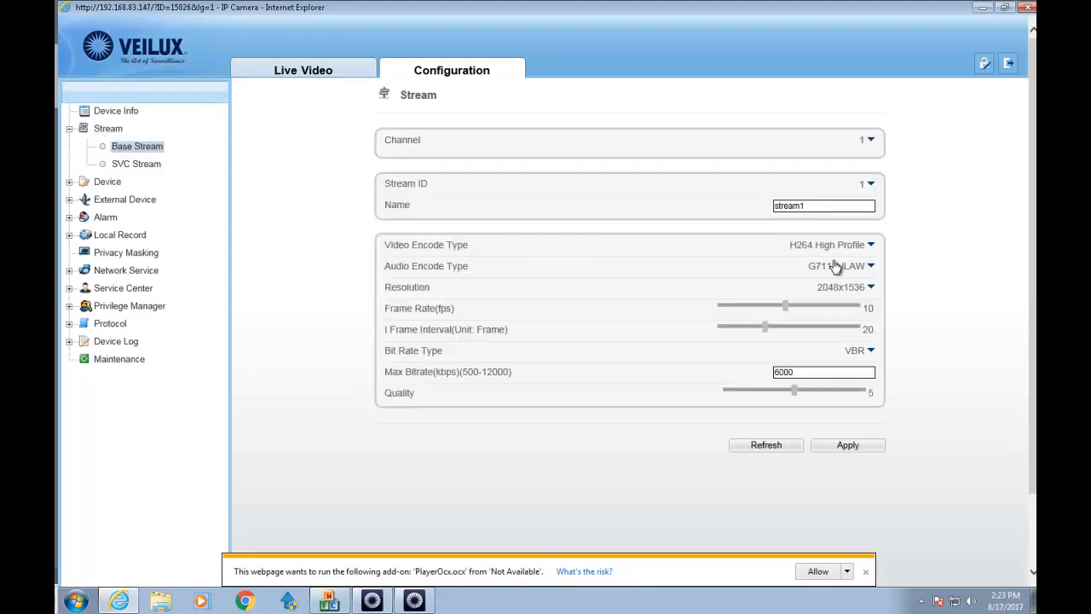
left_click_drag(786, 307, 854, 310)
left_click(851, 445)
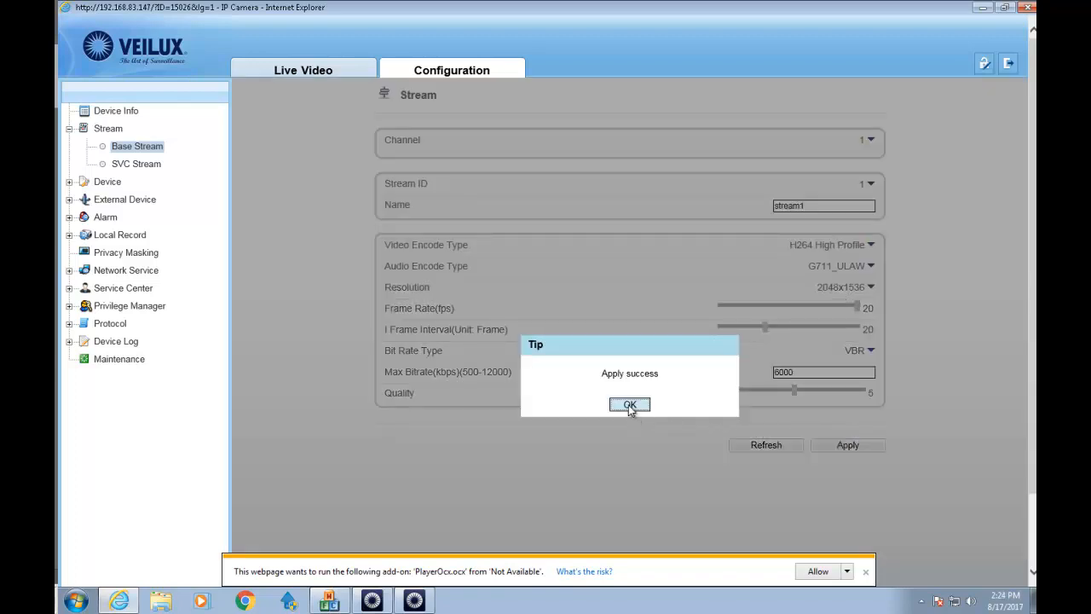
left_click(630, 405)
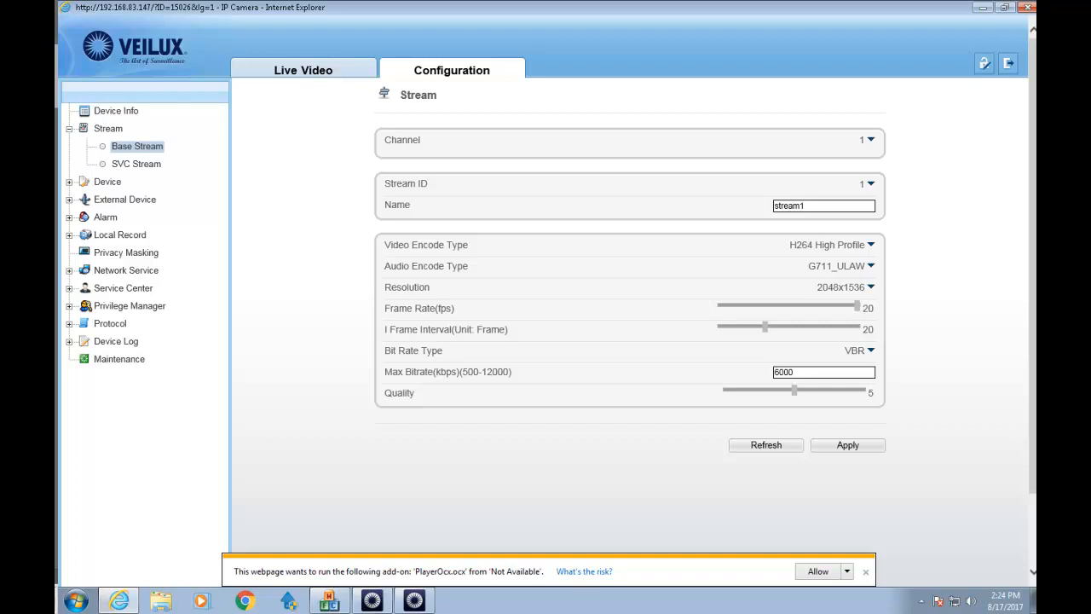
left_click(1029, 7)
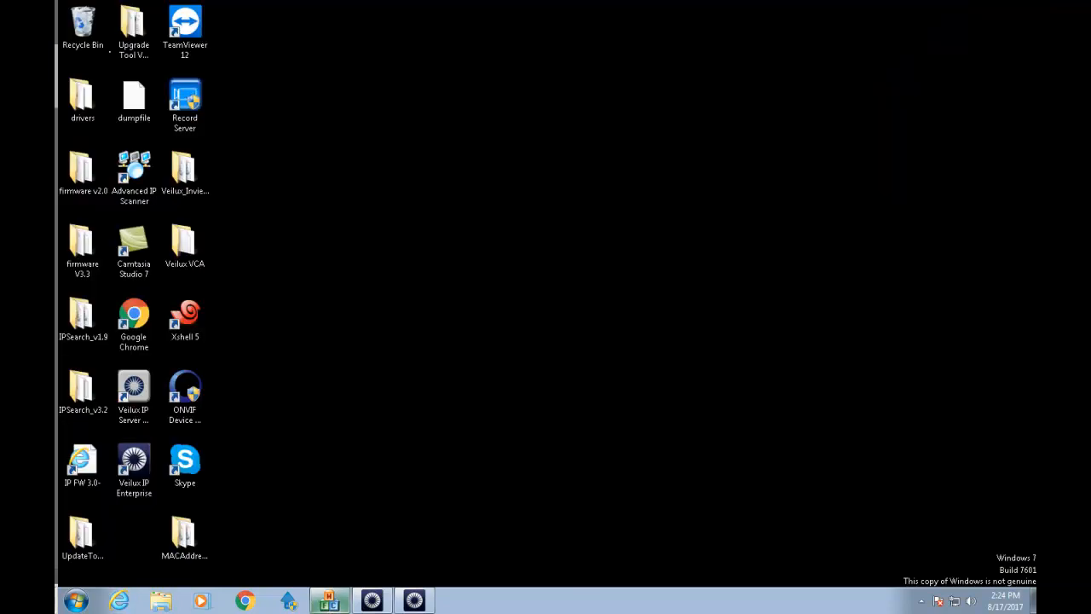
In camera 192.168.83.147's properties, change the record rate from 30 to 20 fps and apply.
left_click(395, 605)
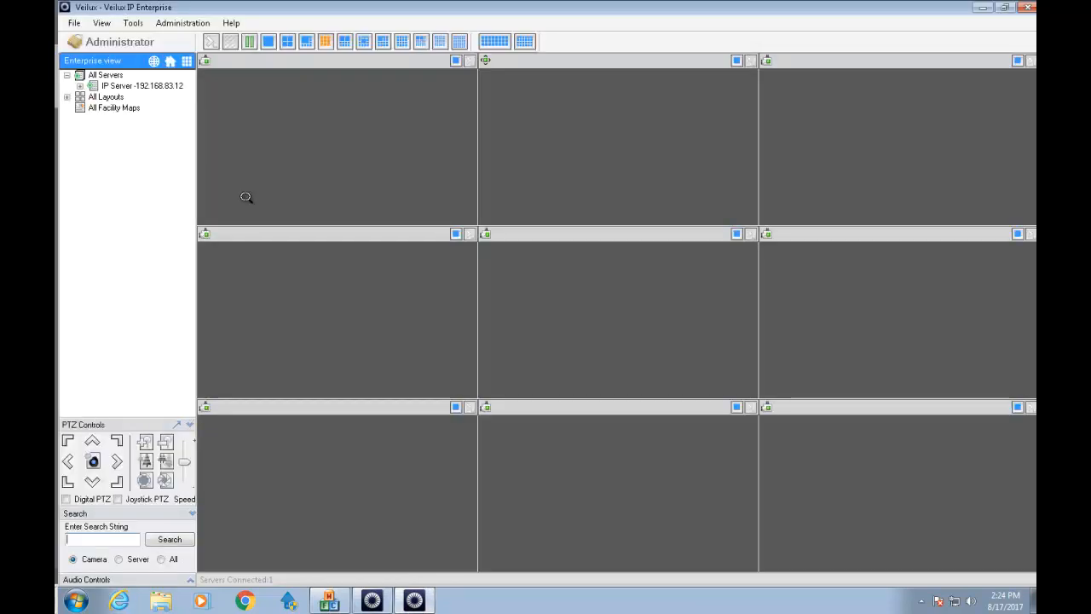
left_click(158, 93)
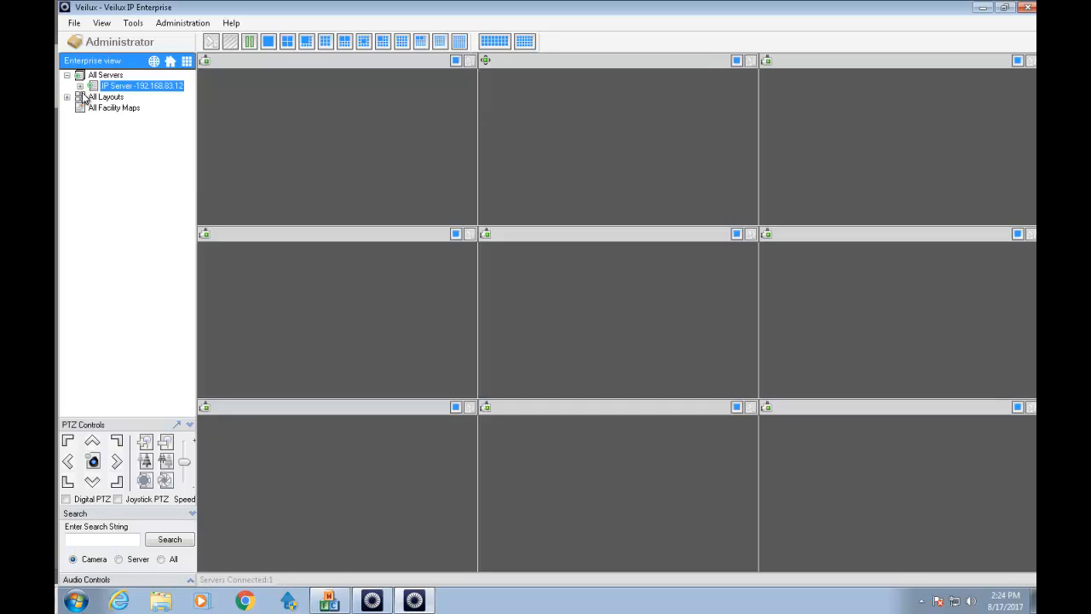
left_click(79, 86)
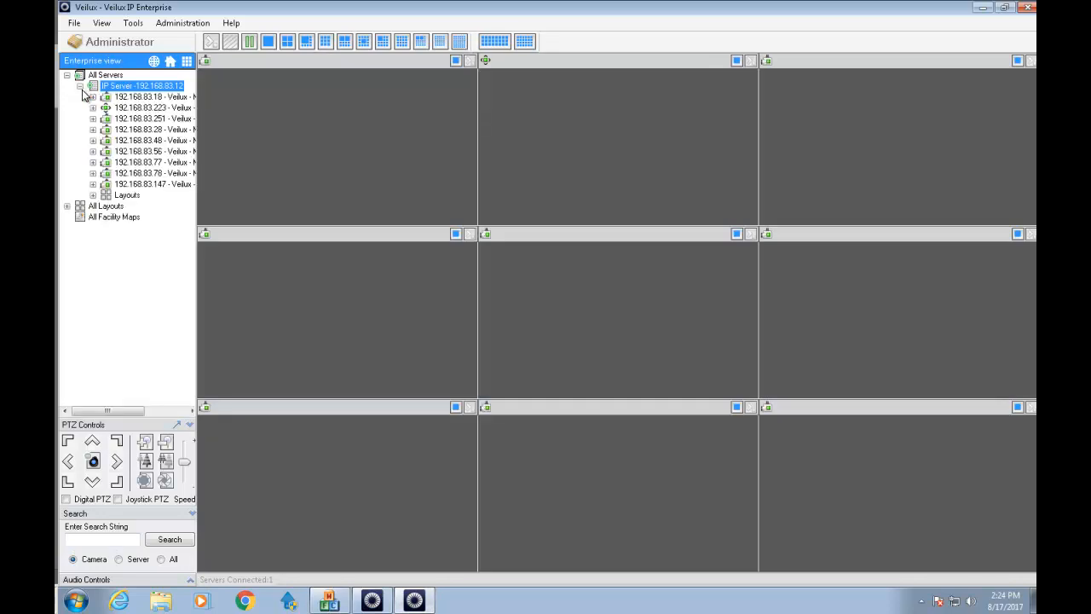
right_click(134, 186)
left_click(198, 284)
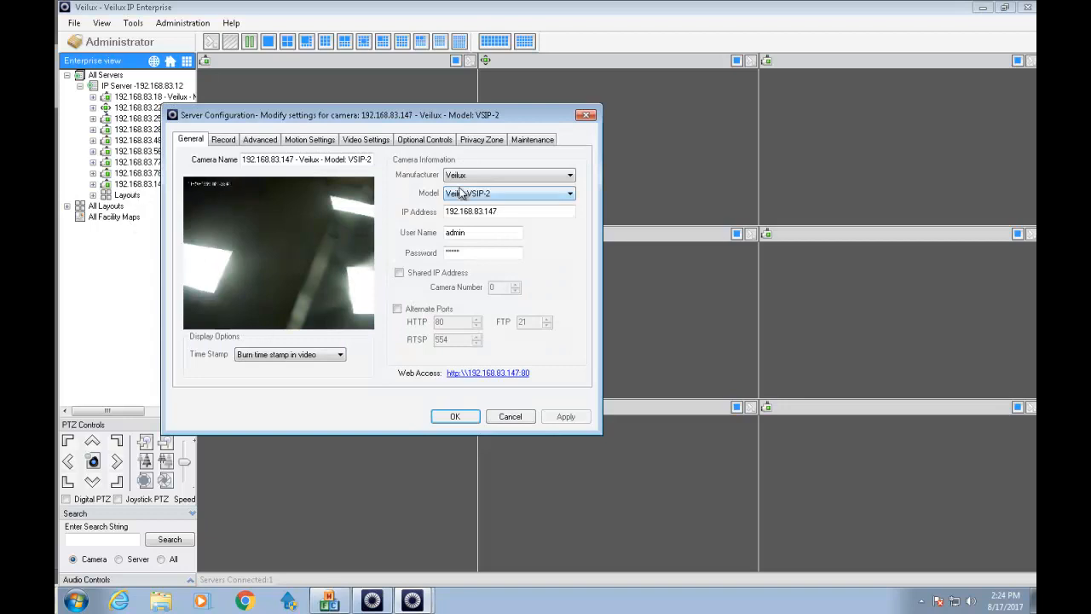
left_click(261, 140)
left_click(225, 140)
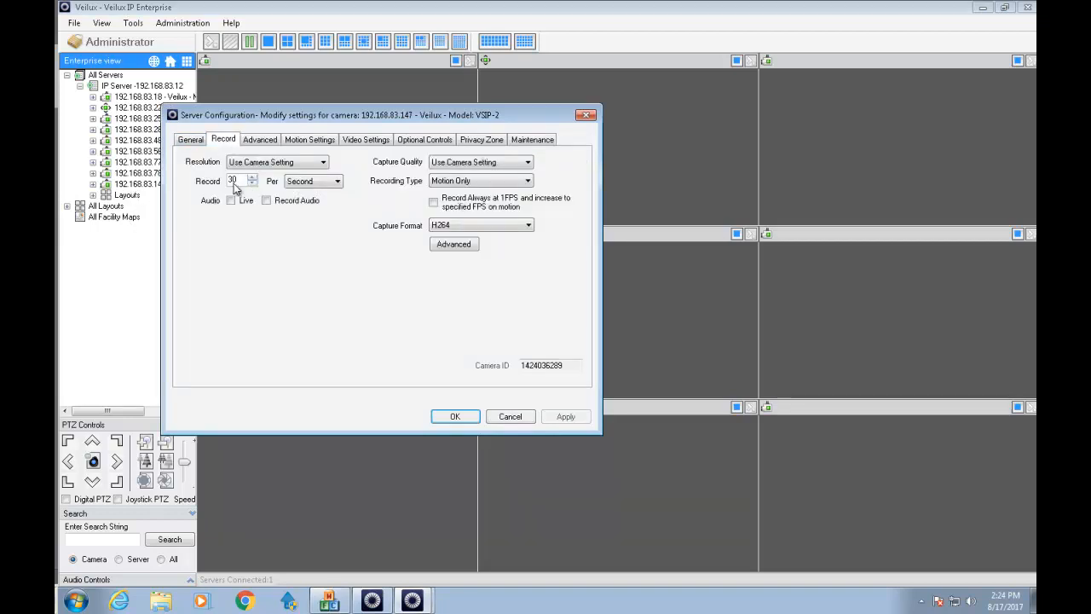
left_click_drag(237, 177, 223, 180)
type("20")
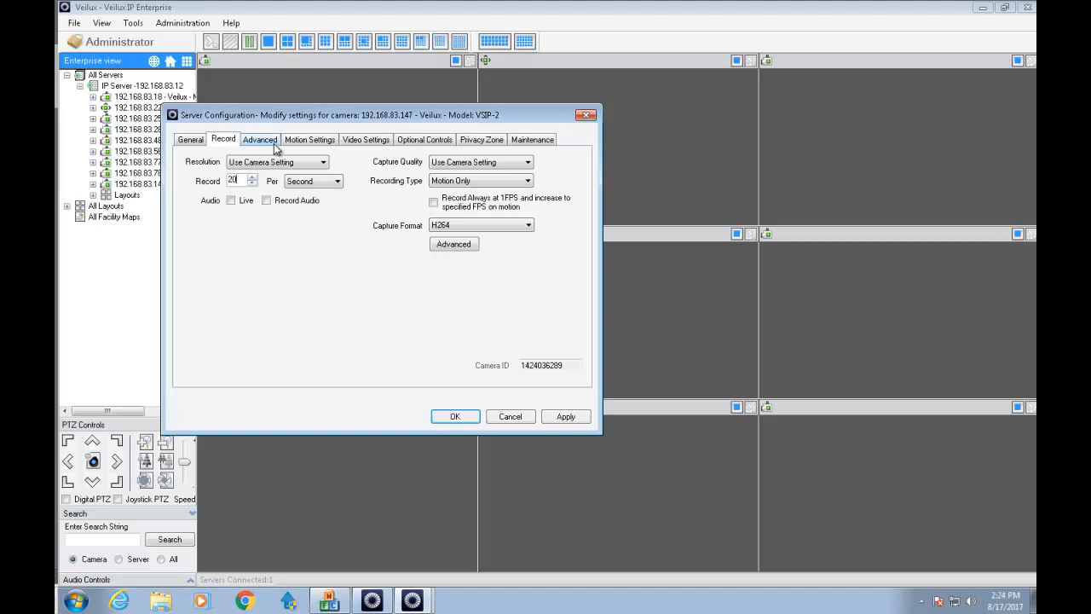
left_click(273, 144)
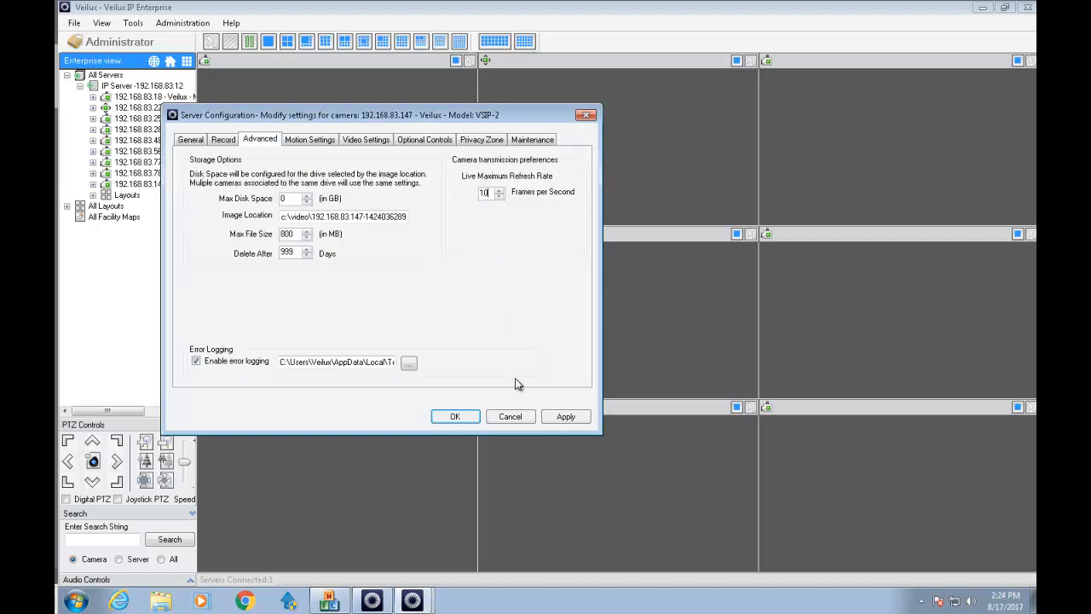
left_click(563, 417)
Close the camera configuration and restart the IP Server service.
left_click(445, 418)
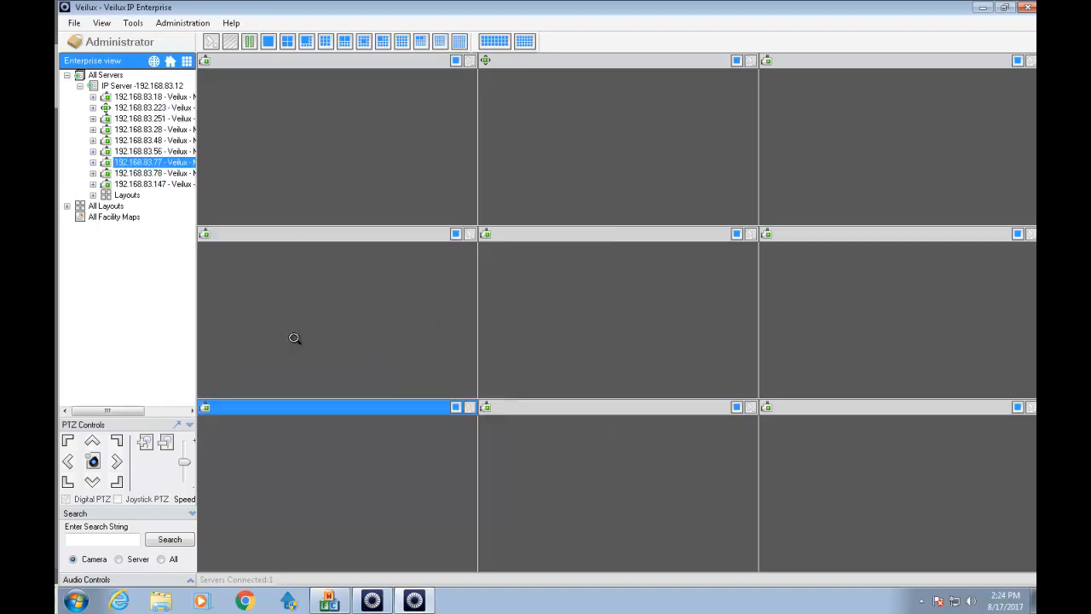
left_click(141, 86)
right_click(136, 88)
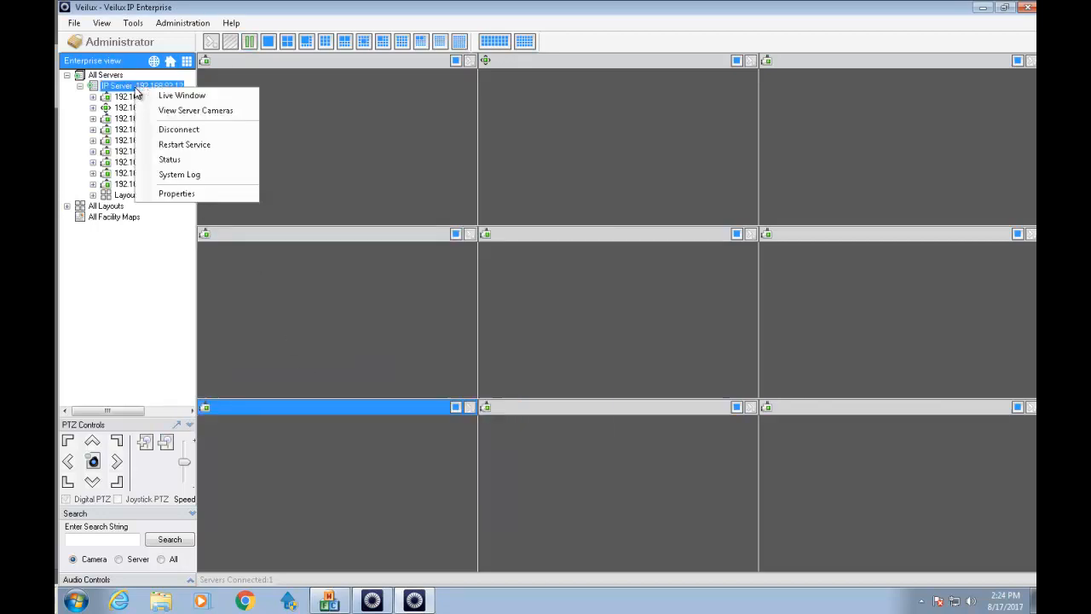
left_click(169, 150)
Open Notepad and note the record and live fps for 2MP through 5MP cameras.
left_click(75, 602)
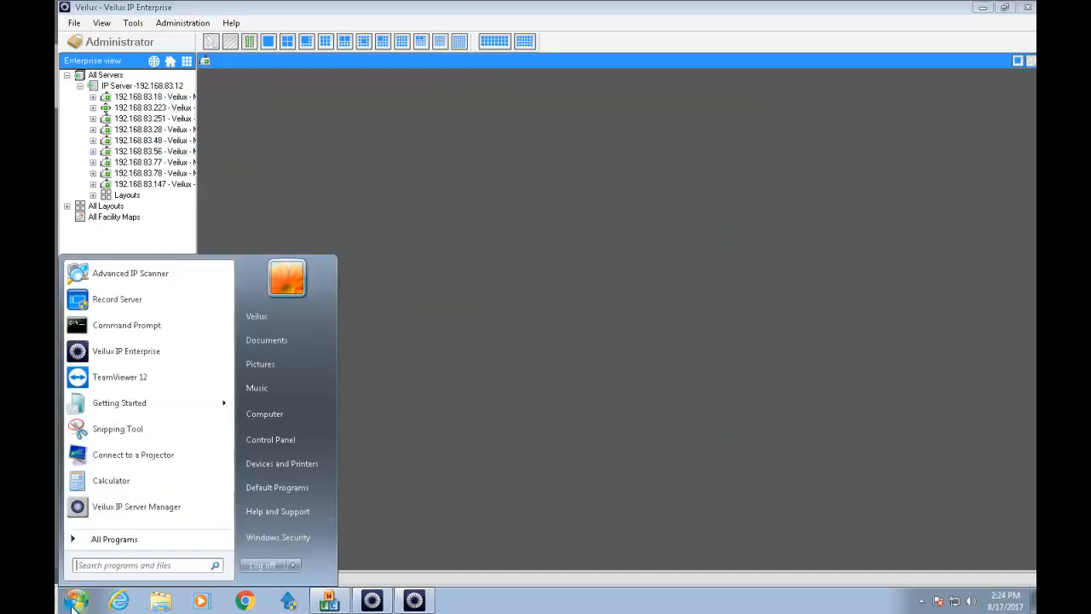
type("note")
key("Return")
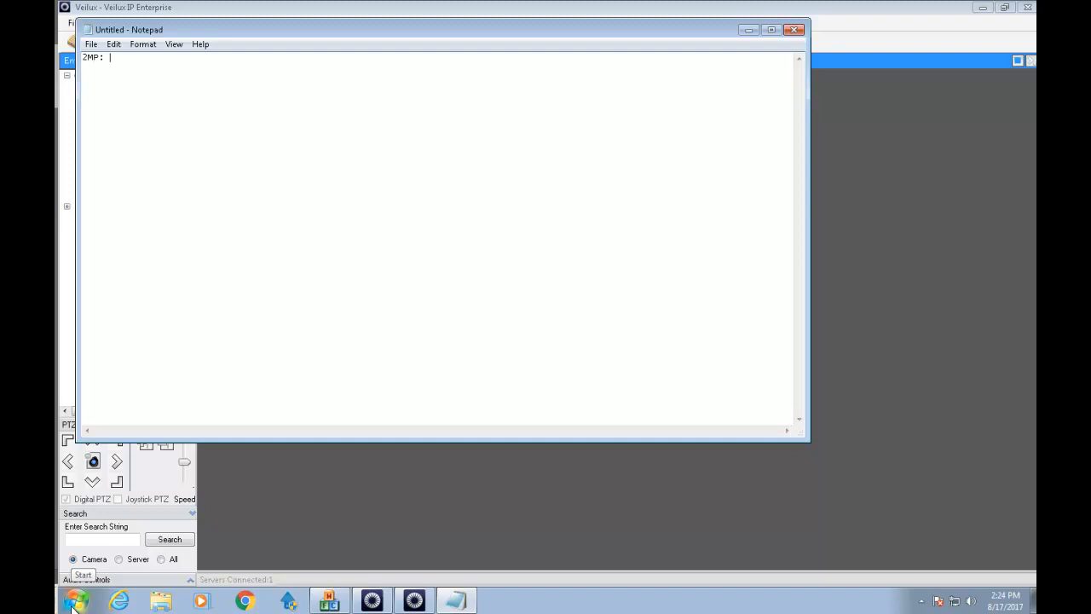
type("2MP: 30 record, 15 fps for live")
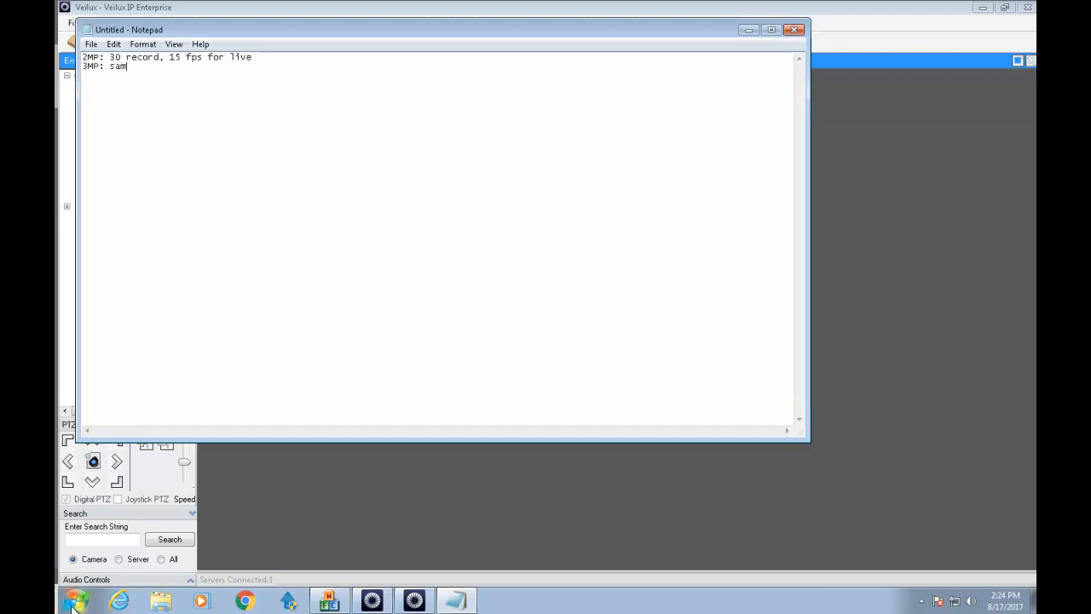
type("20 record, 10 fps liv")
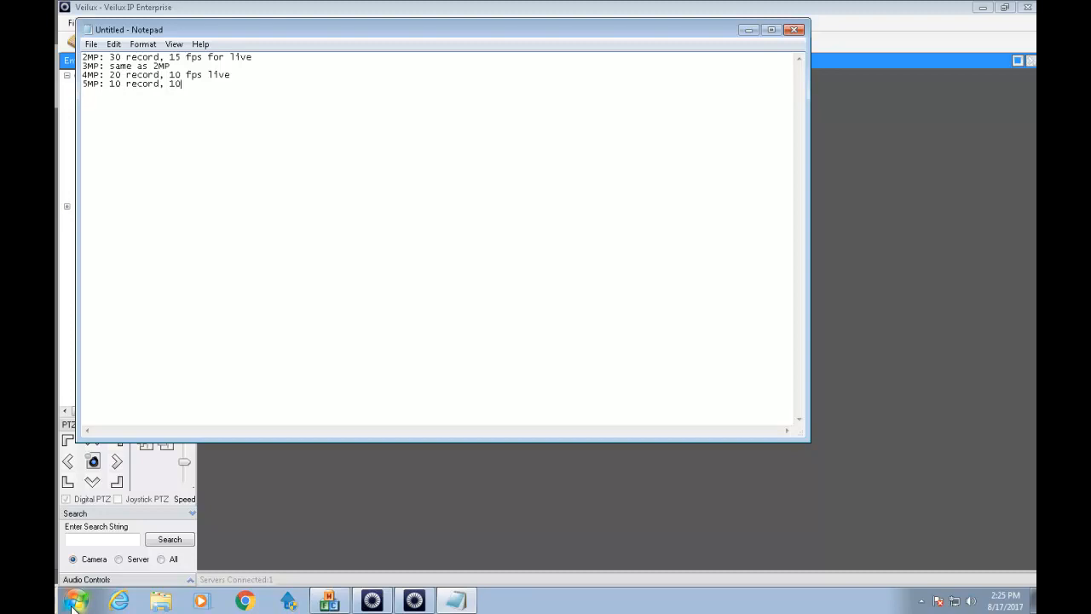
type("e")
left_click(208, 7)
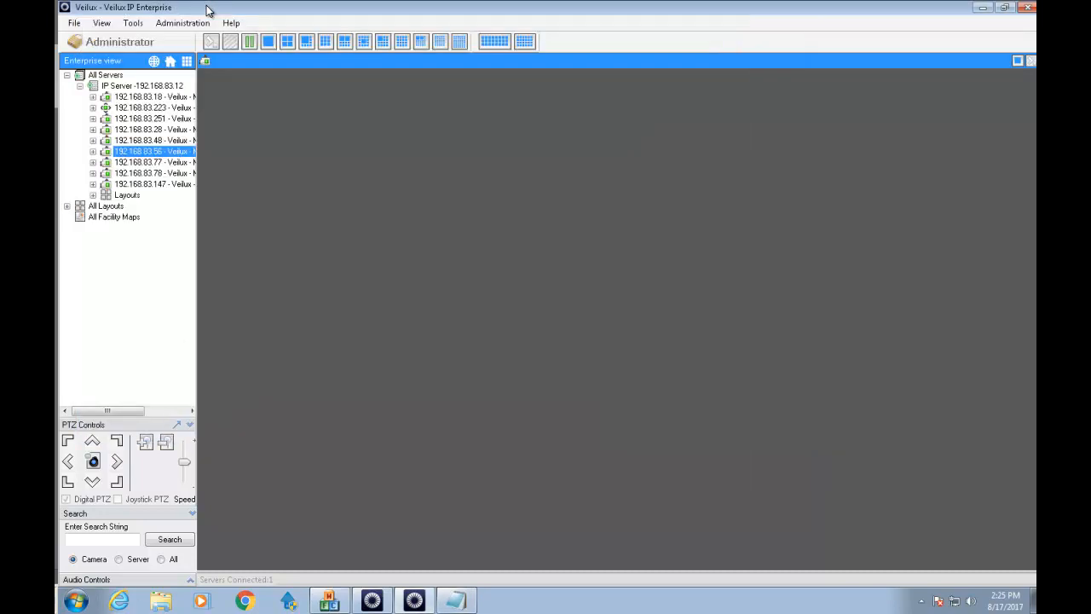
Close the older Veilux client window and confirm the shutdown.
right_click(164, 87)
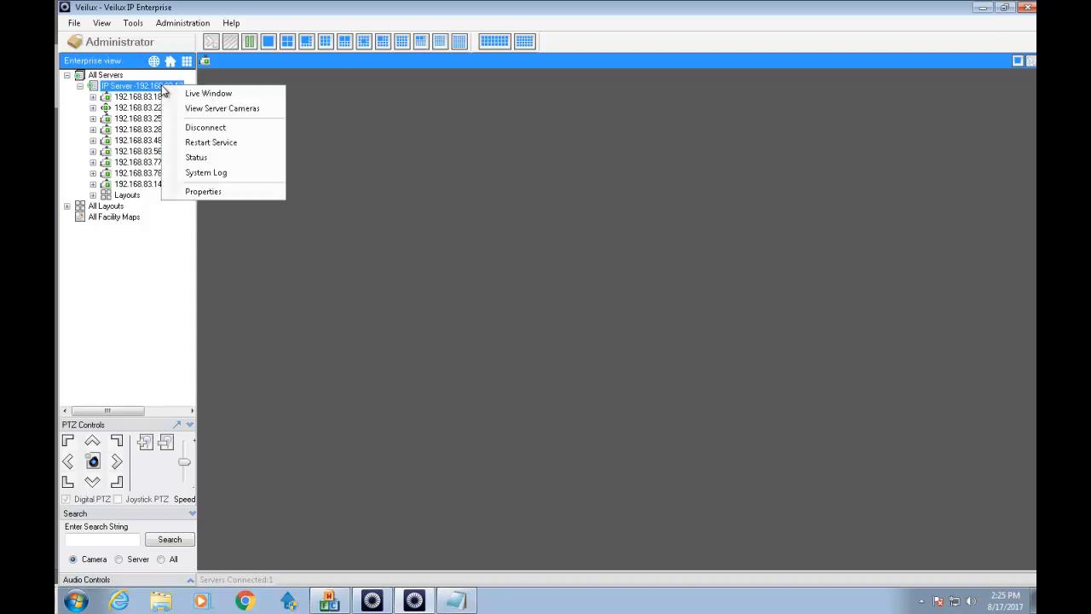
left_click(204, 143)
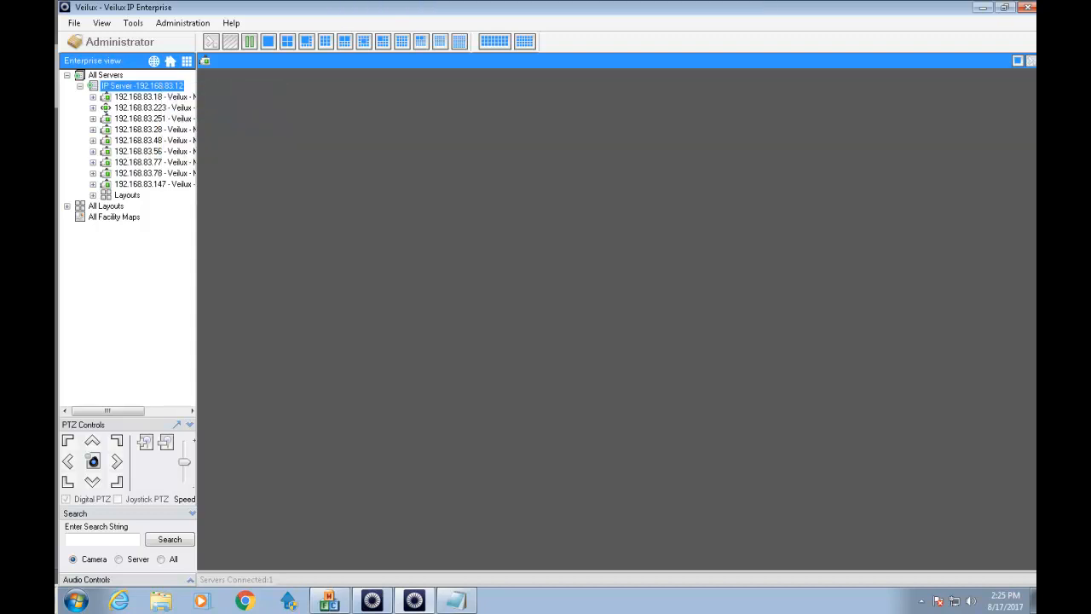
left_click(1028, 7)
left_click(573, 340)
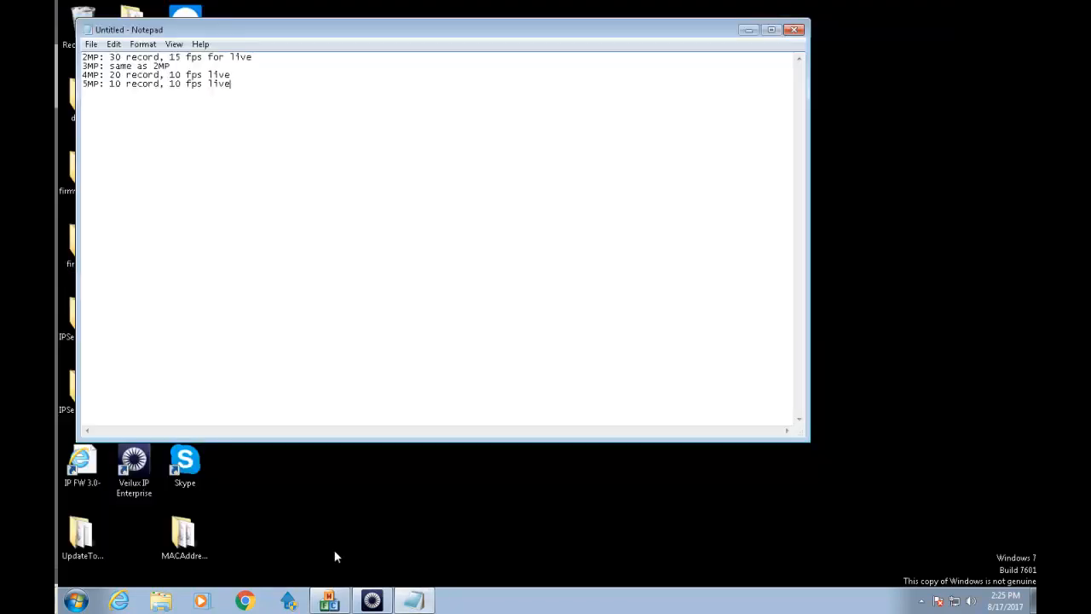
Log out of the newer Veilux client from the IP Server menu and sign back in.
left_click(372, 600)
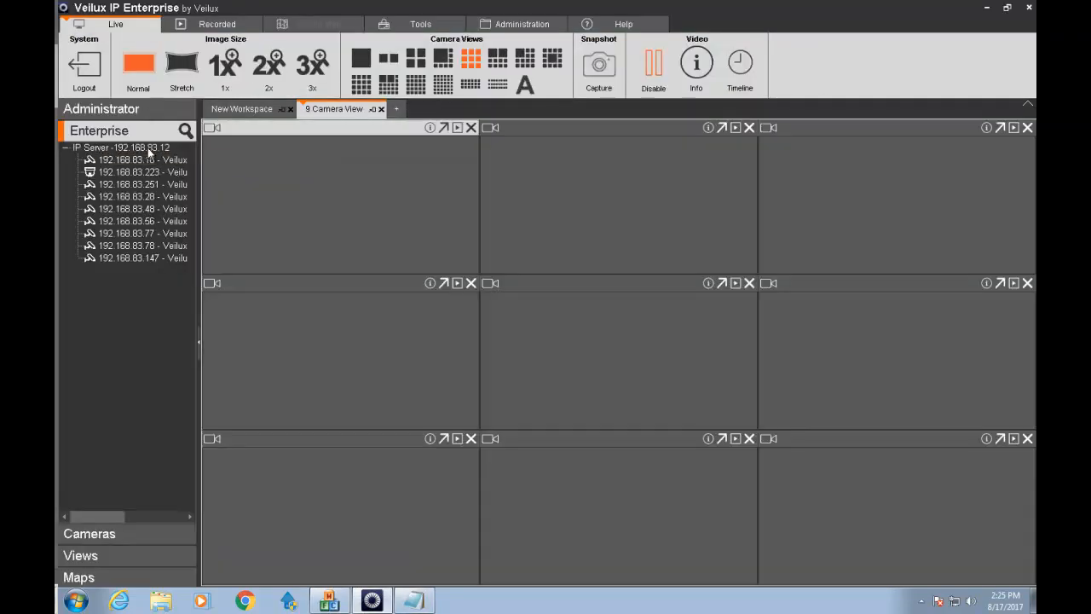
right_click(149, 148)
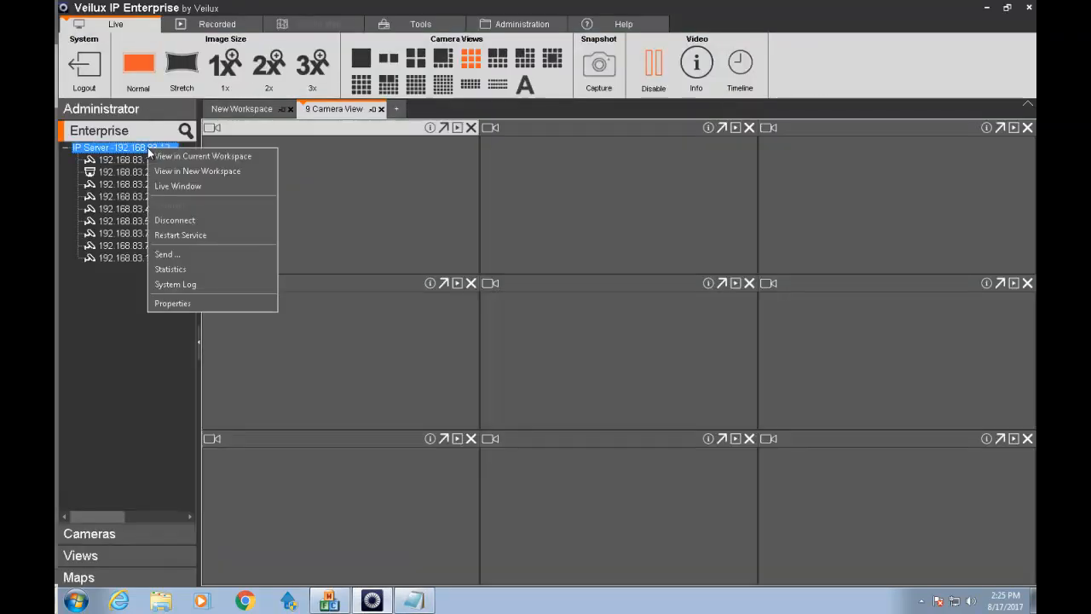
left_click(85, 69)
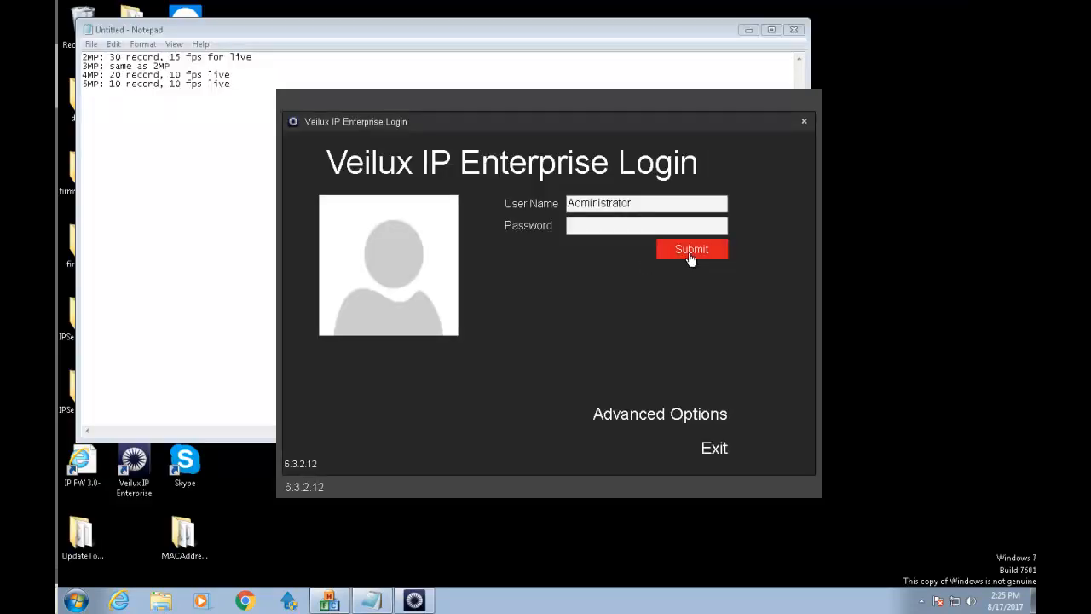
left_click(682, 253)
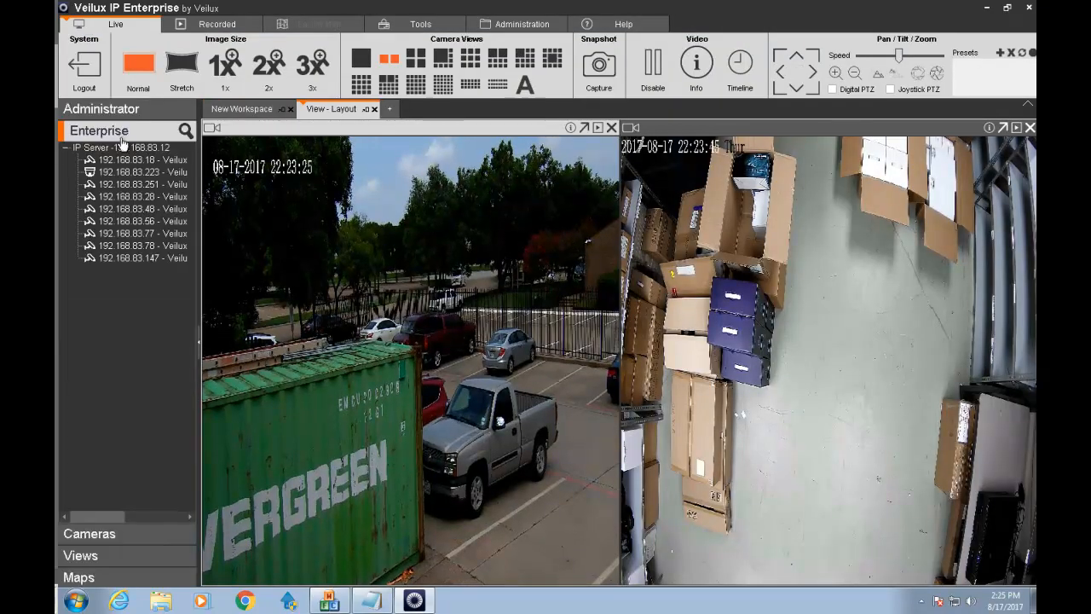
Load the IP Server's nine cameras into a live 3x3 grid, then open Windows Explorer.
double_click(124, 150)
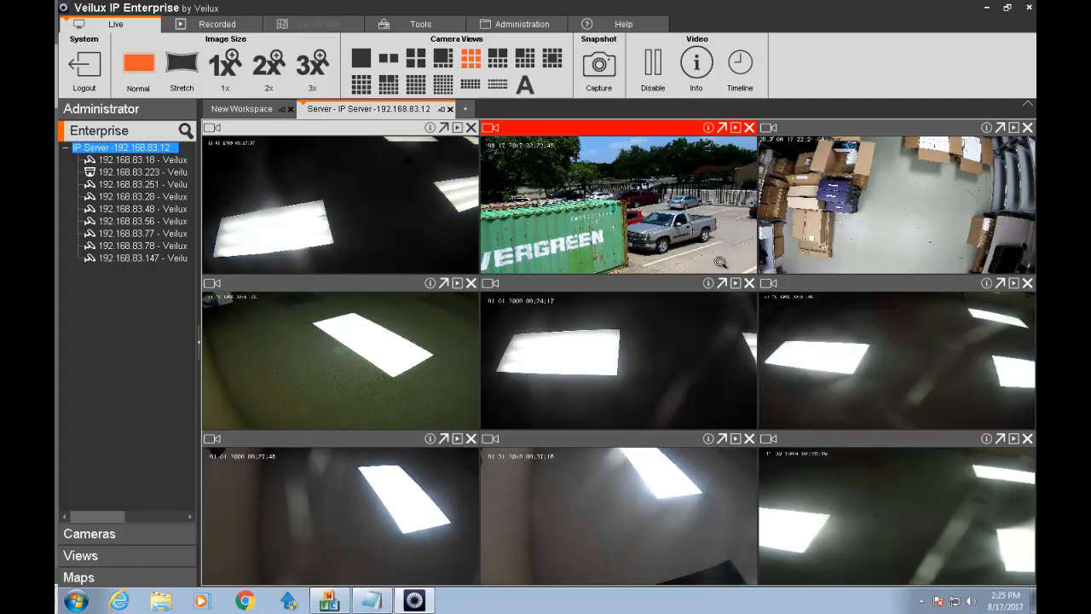
left_click(657, 75)
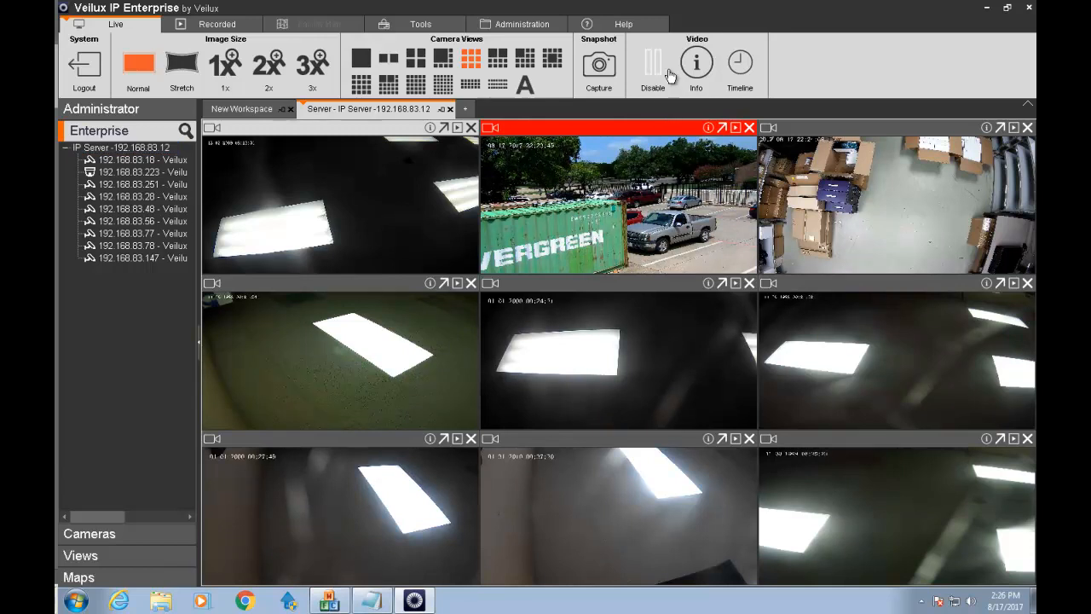
left_click(164, 604)
Launch MonitorStation from C:\Program Files\Veilux IP Enterprise\Monitor Station as administrator, then close Explorer.
left_click(301, 349)
double_click(429, 279)
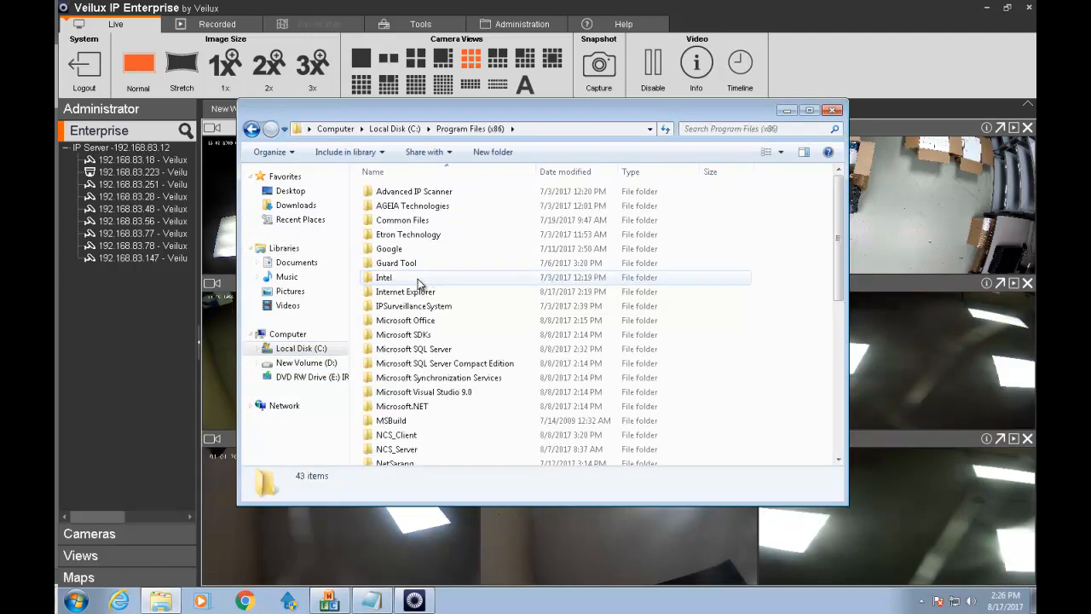
key("BackSpace")
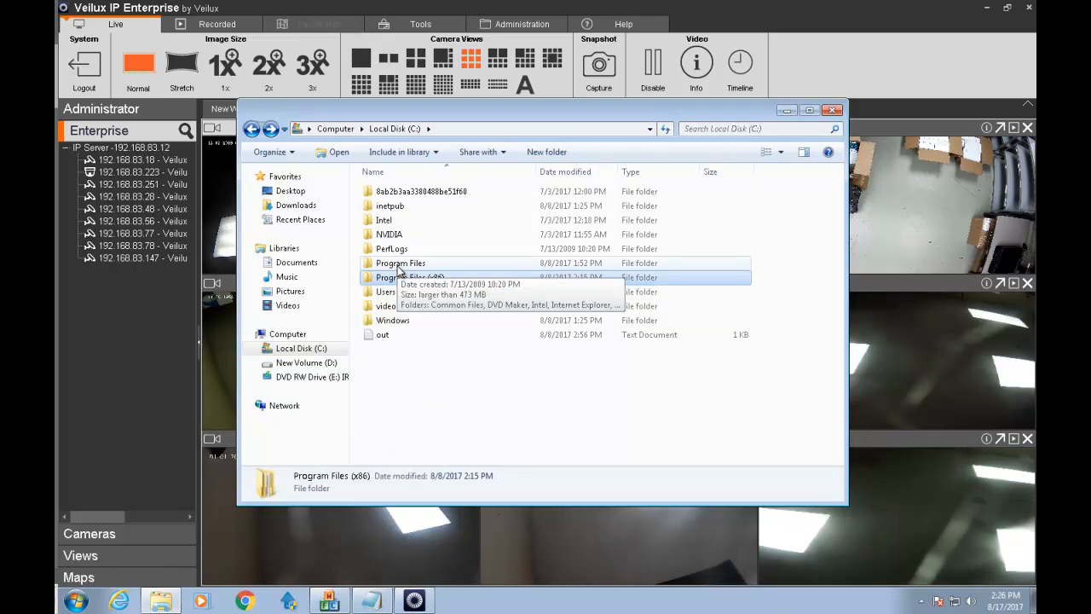
double_click(401, 263)
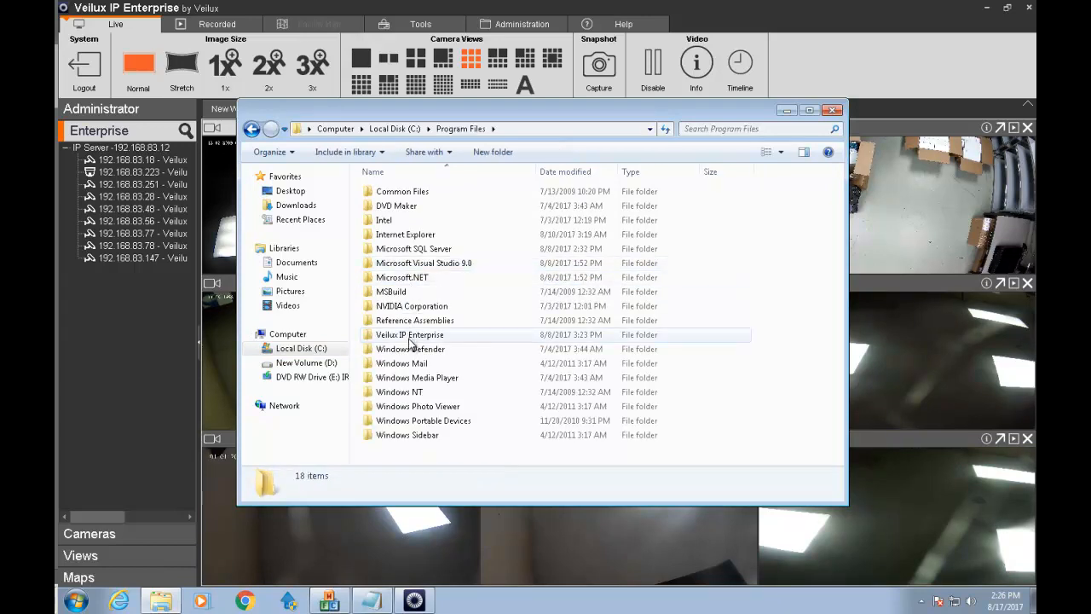
double_click(412, 334)
double_click(397, 235)
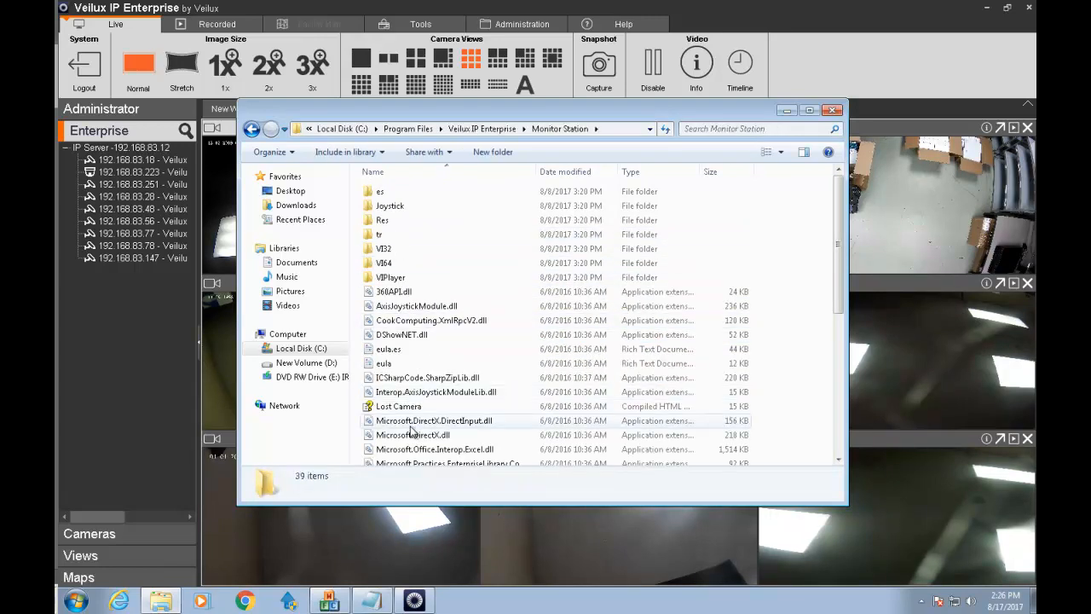
scroll(414, 388, "down", 3)
double_click(414, 391)
left_click(594, 341)
left_click(832, 111)
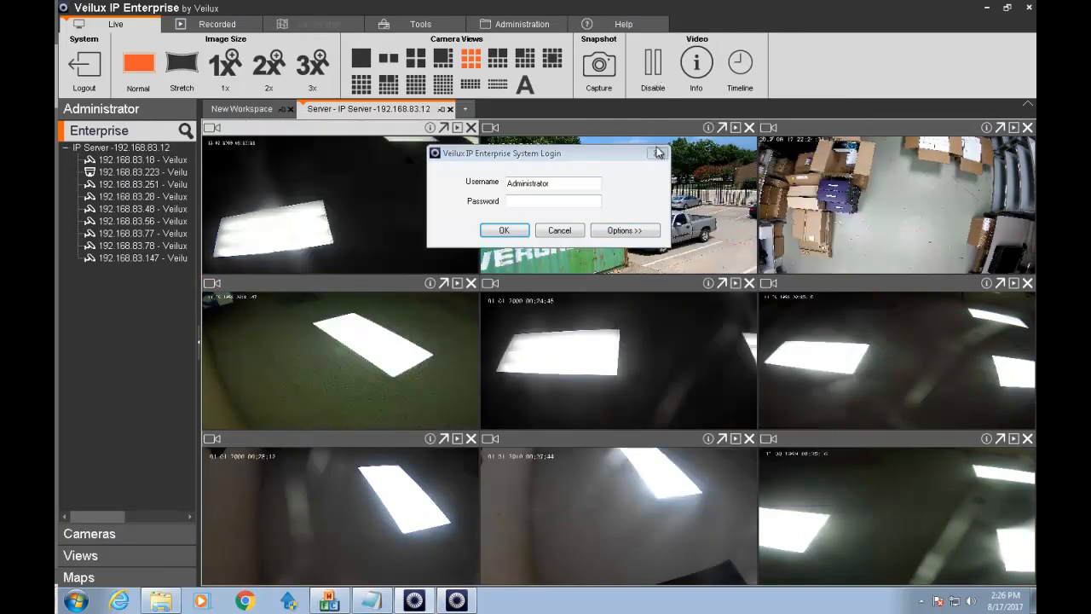
Sign in to the Monitor Station, switch to a two-camera layout, and expand the IP Server.
left_click(504, 230)
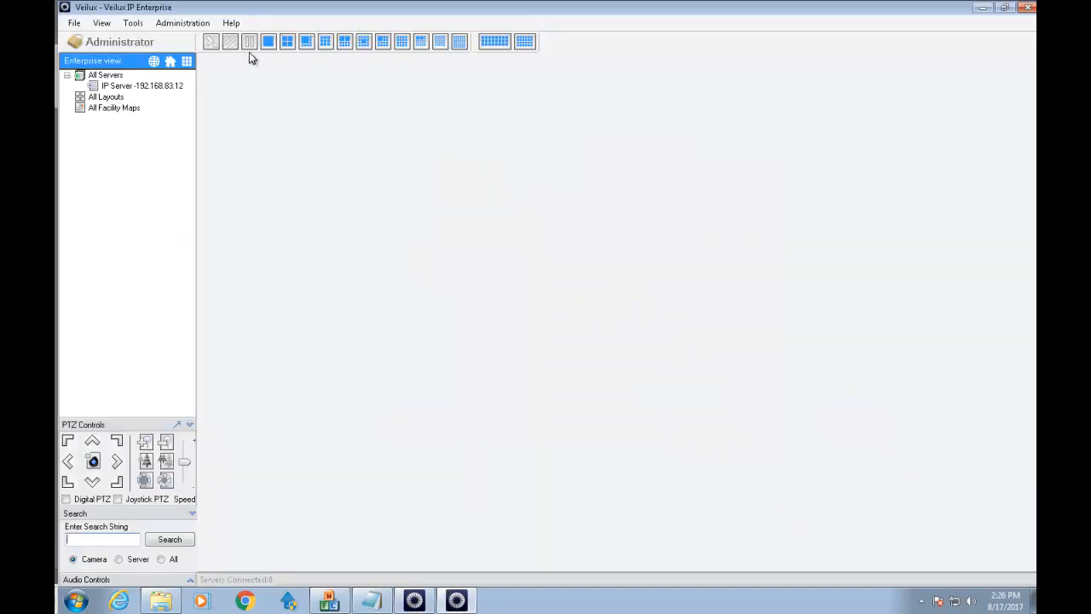
left_click(249, 42)
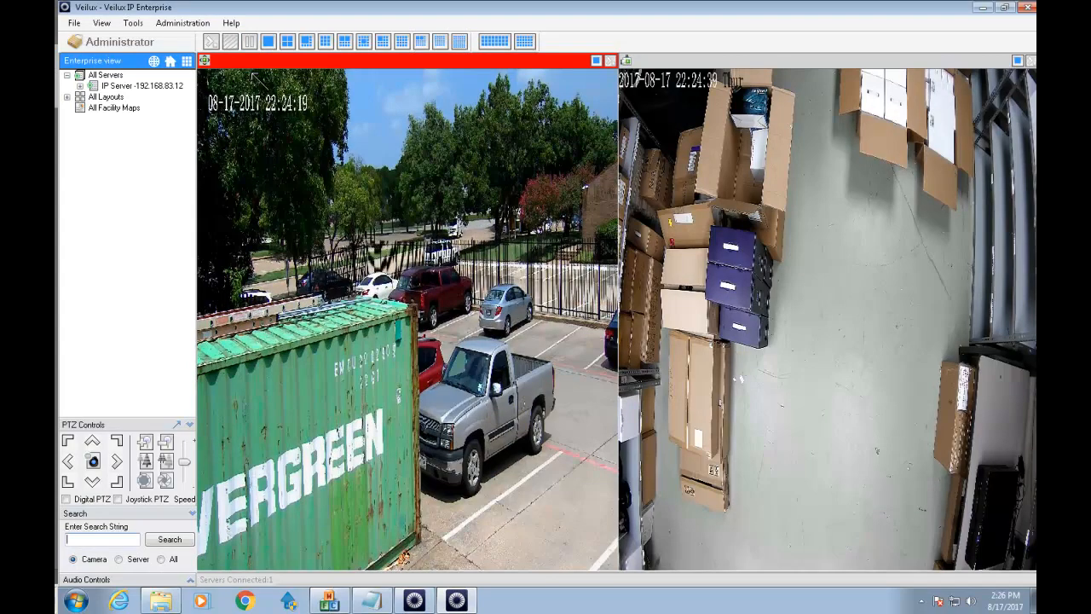
left_click(138, 88)
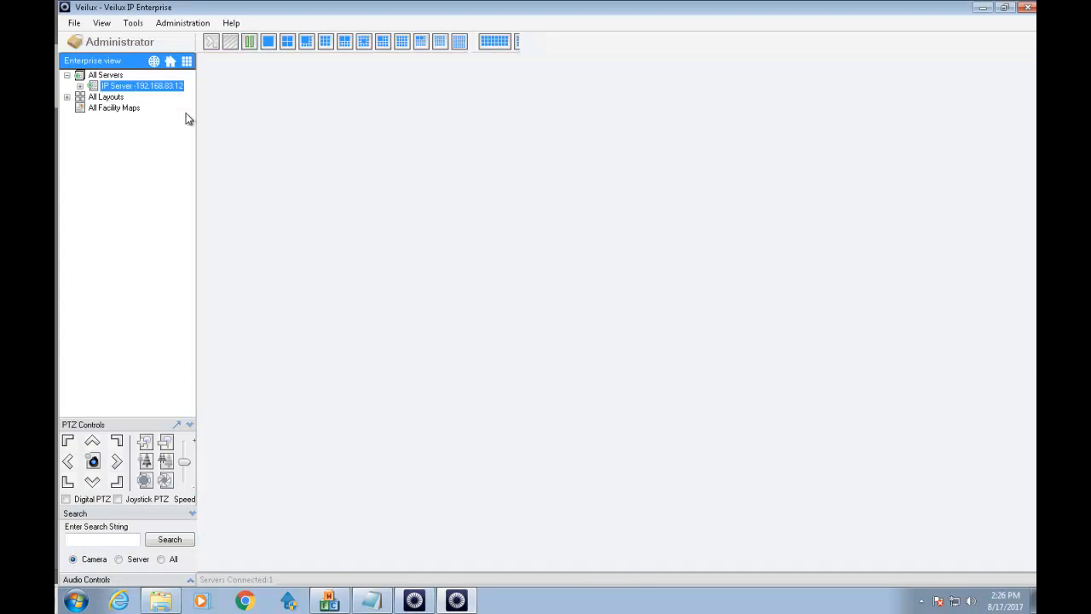
left_click(80, 87)
left_click(80, 87)
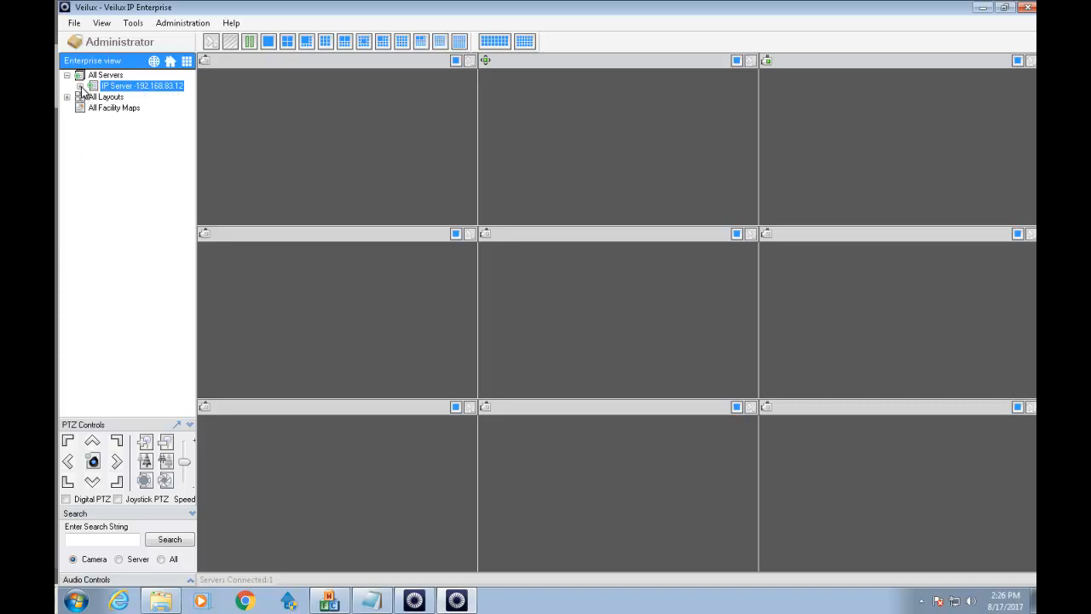
left_click(81, 87)
Play back today's 14h07m44s recording from camera 192.168.83.251.
left_click(93, 120)
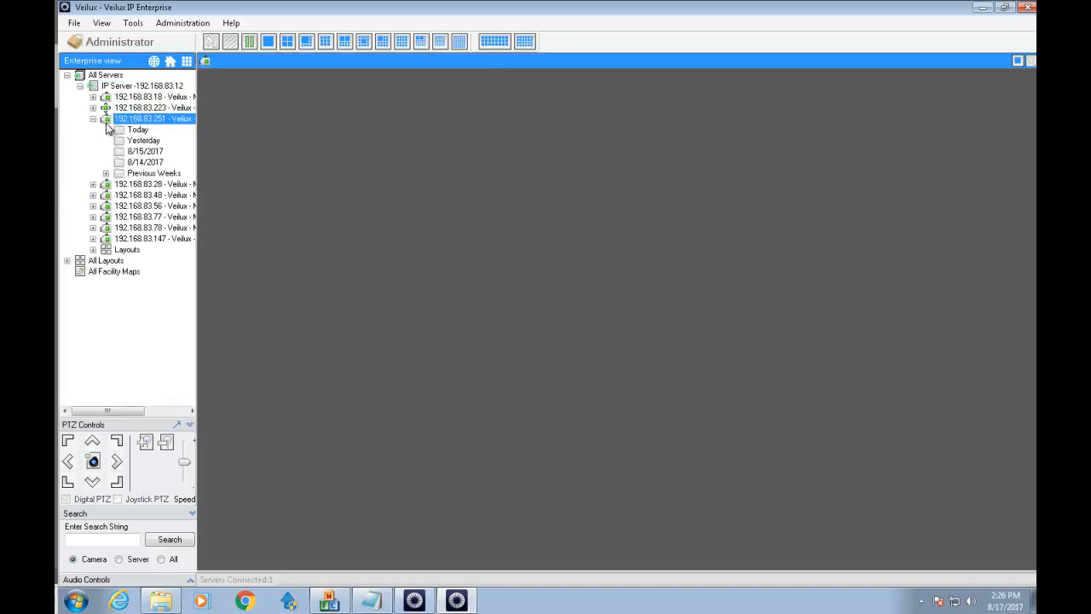
double_click(120, 131)
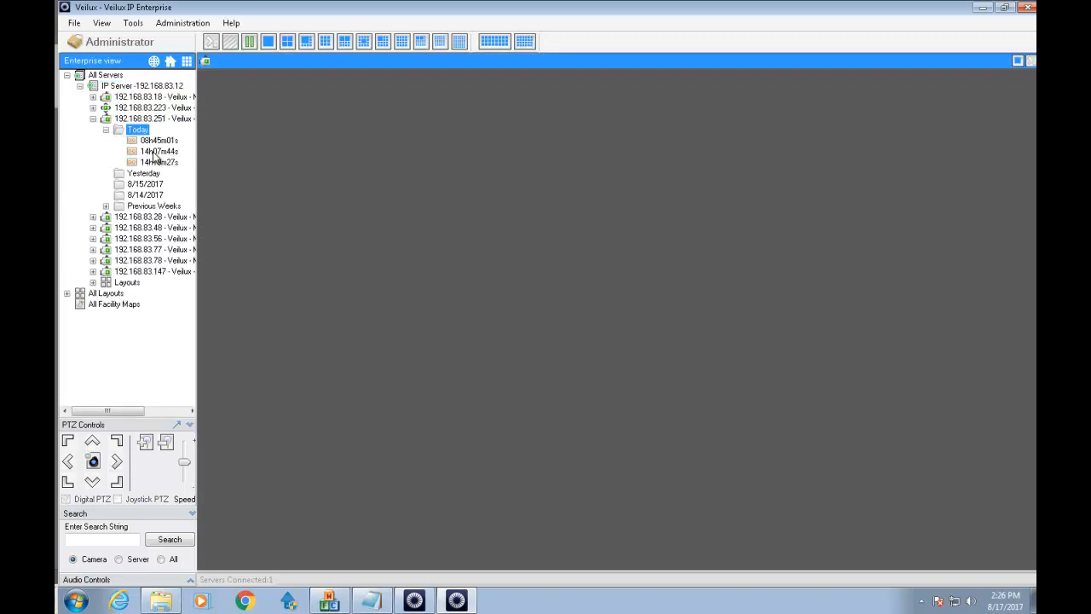
left_click(155, 153)
double_click(155, 152)
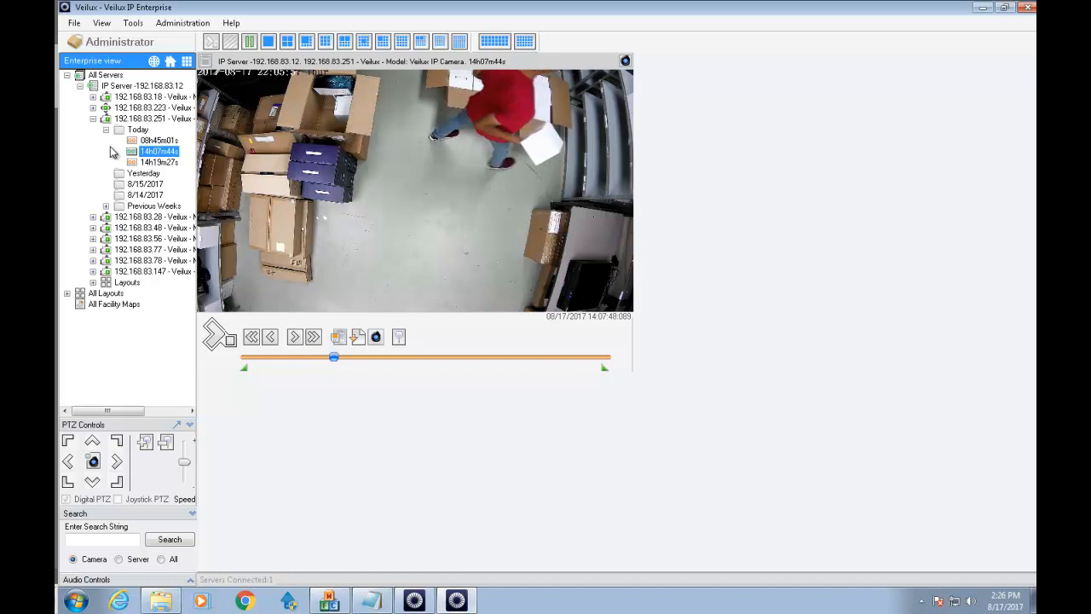
double_click(104, 98)
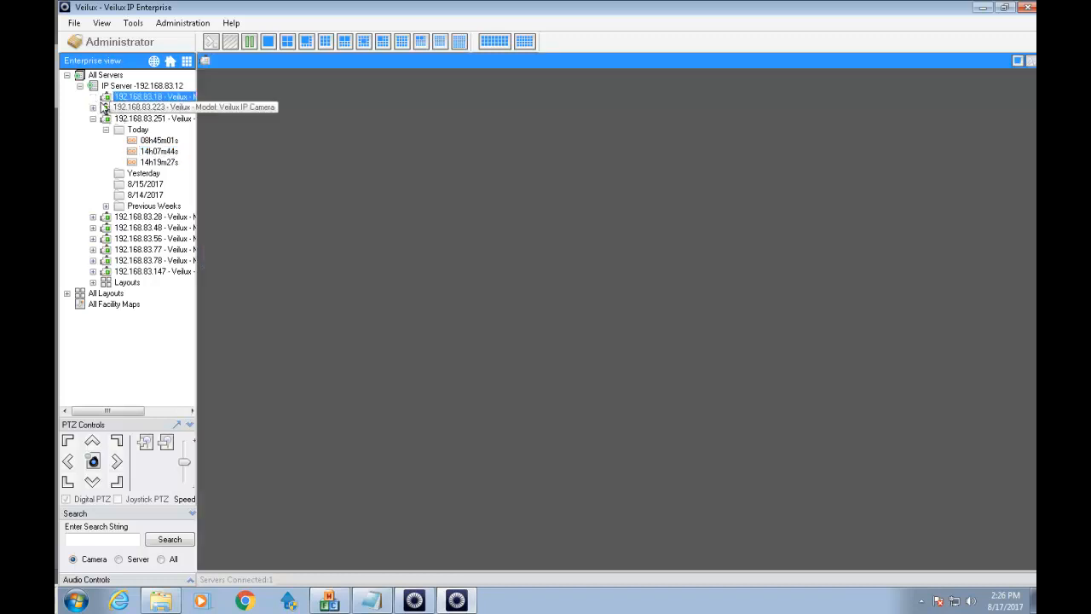
Play camera 192.168.83.28's 14h07m50s recording from Today, seeking ahead past 14:08:16.
double_click(104, 217)
double_click(124, 228)
left_click(143, 239)
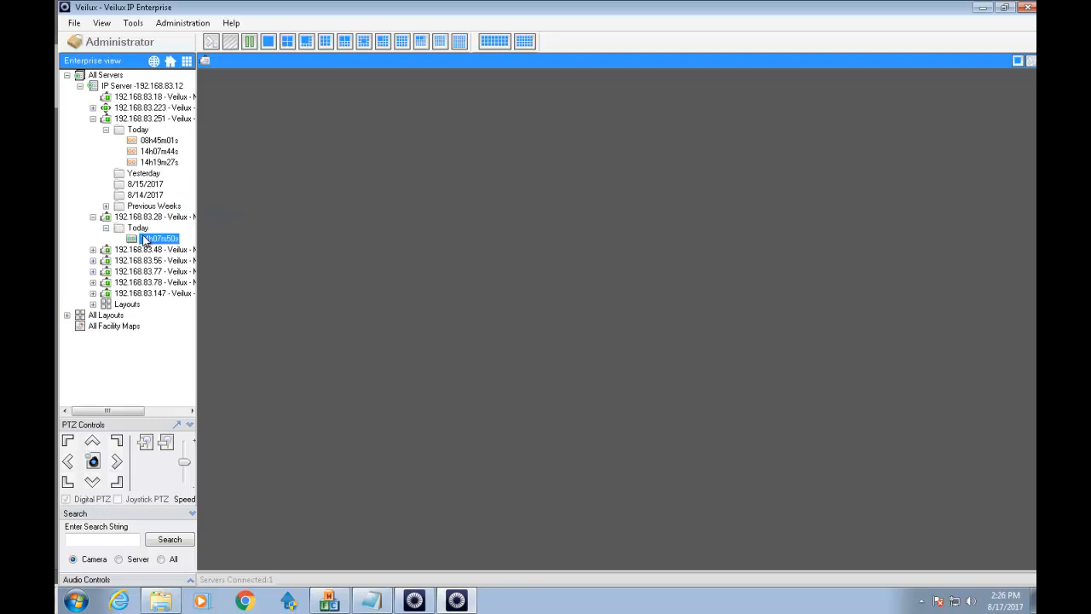
double_click(162, 240)
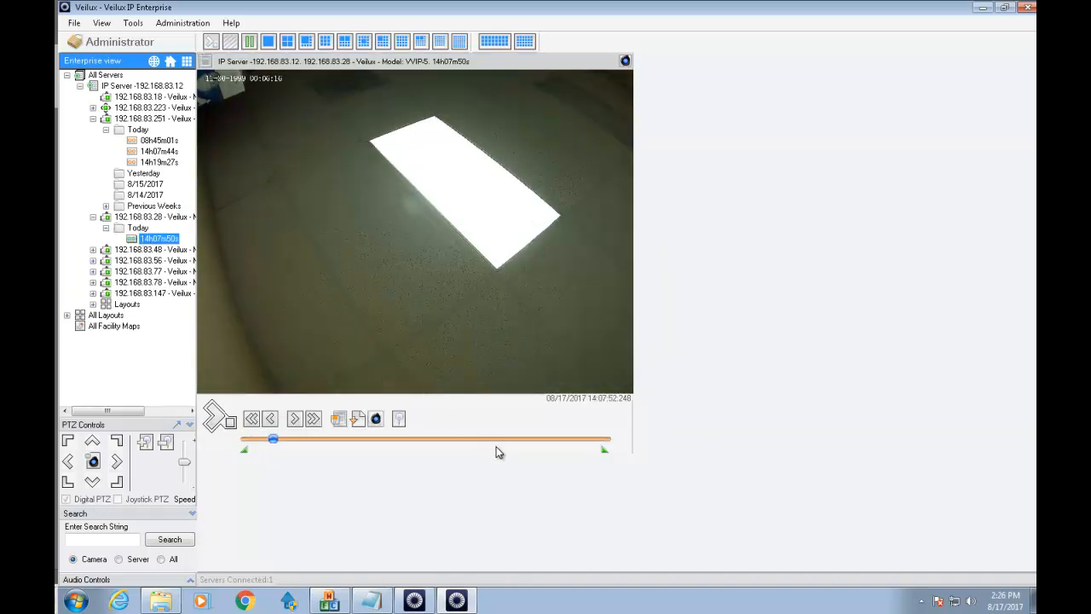
left_click(498, 442)
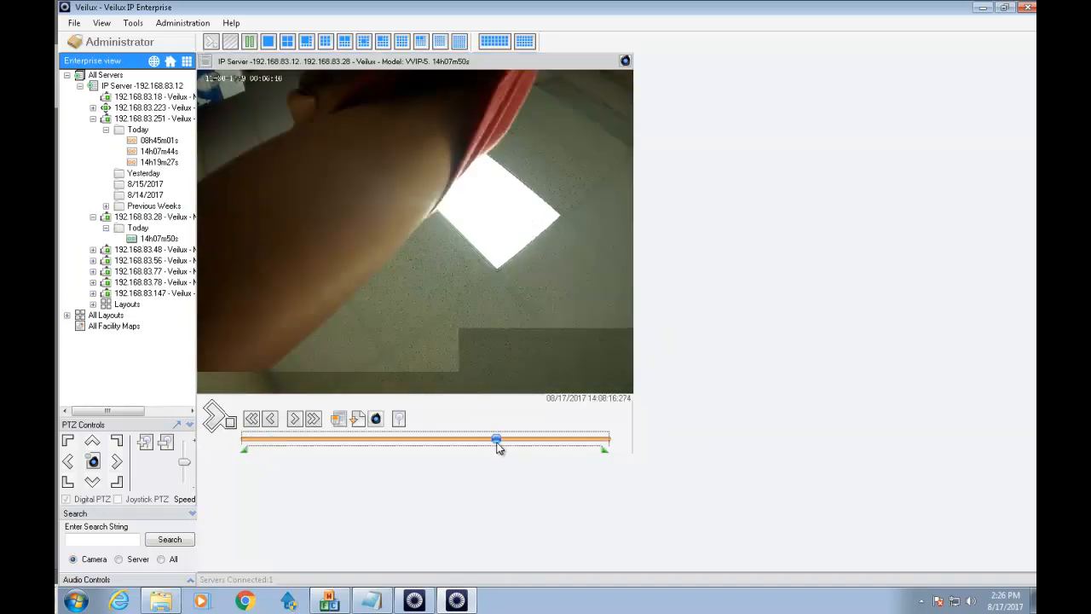
left_click(542, 443)
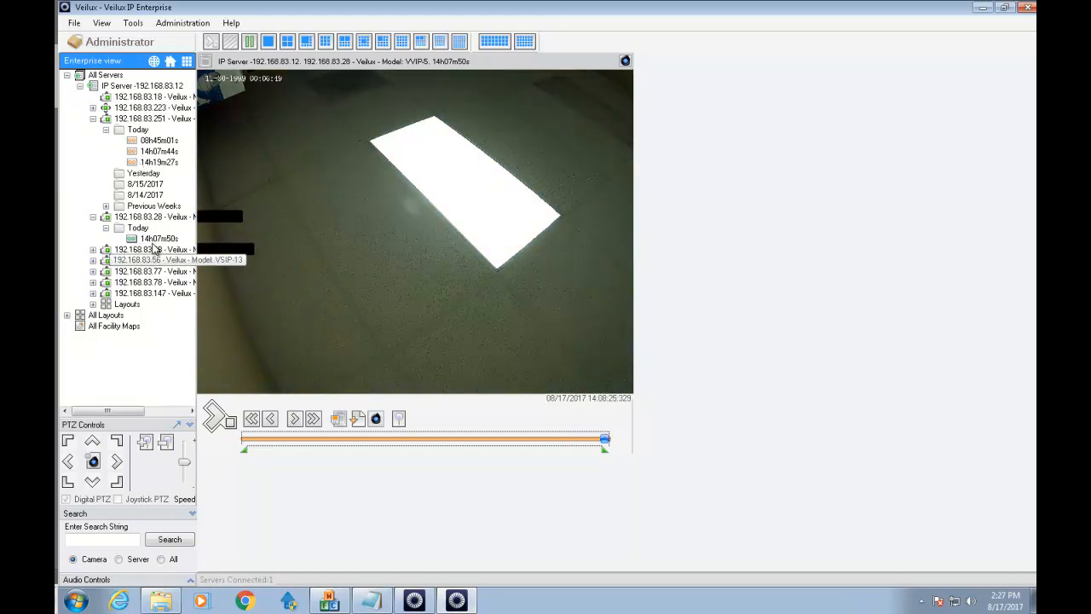
Play camera 192.168.83.48's 14h07m50s recording, then collapse IP Server to the empty grid.
double_click(141, 249)
left_click(122, 261)
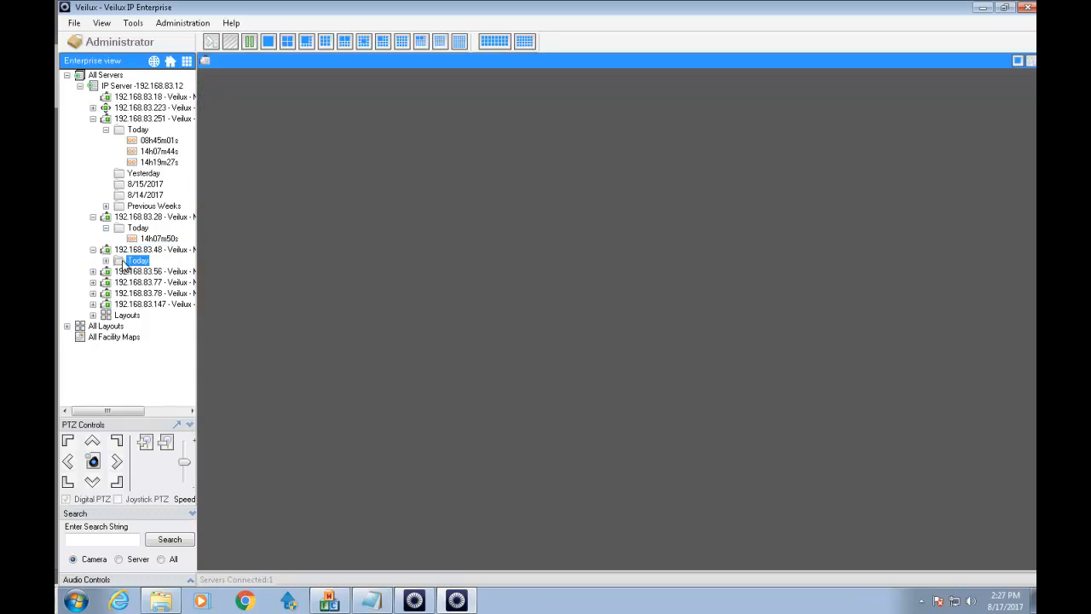
left_click(107, 261)
double_click(158, 271)
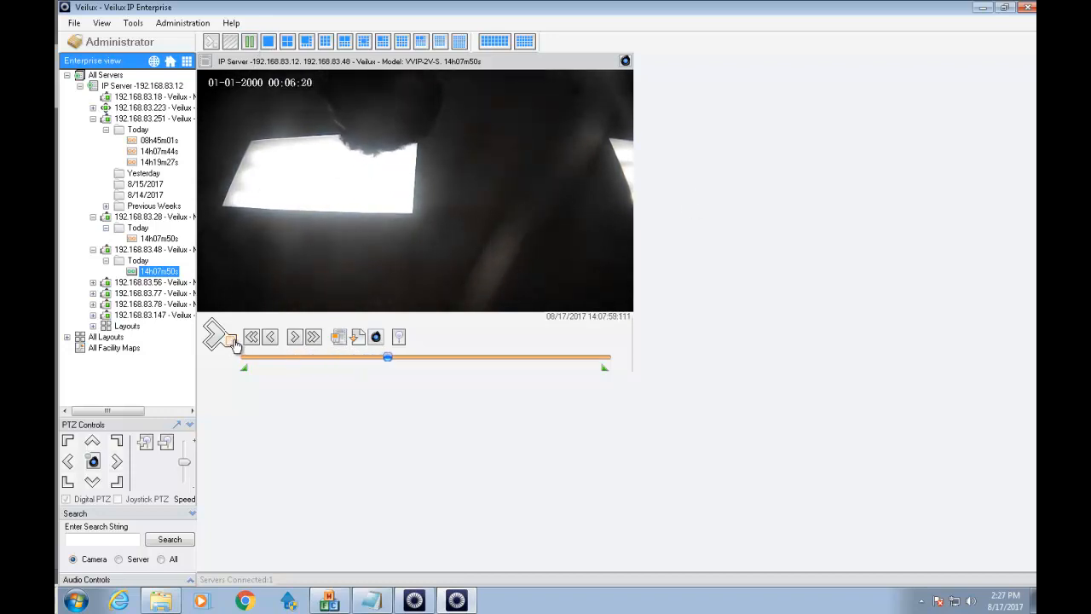
double_click(137, 85)
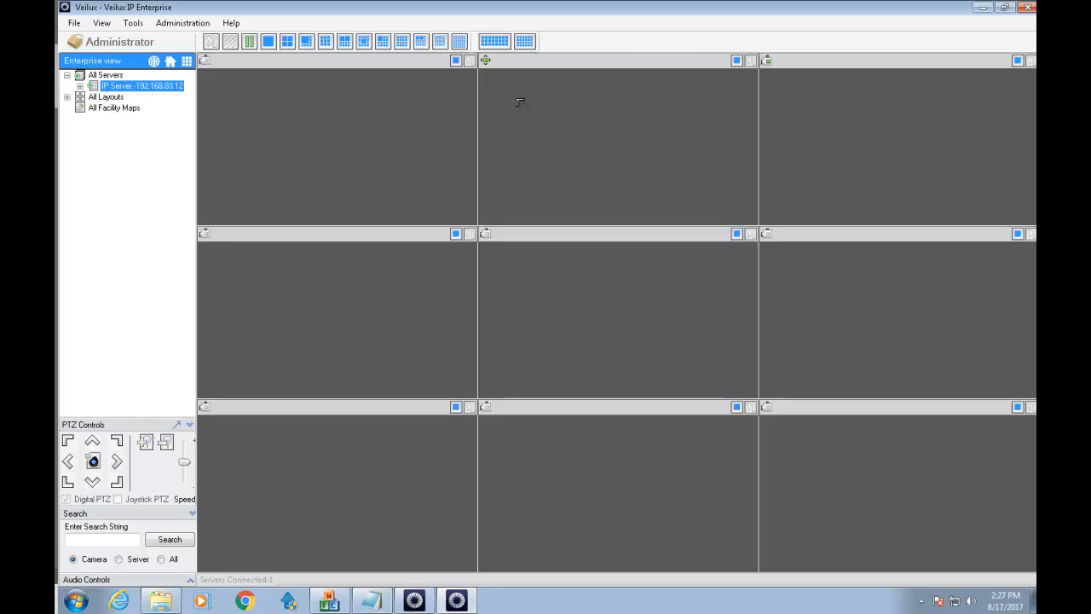